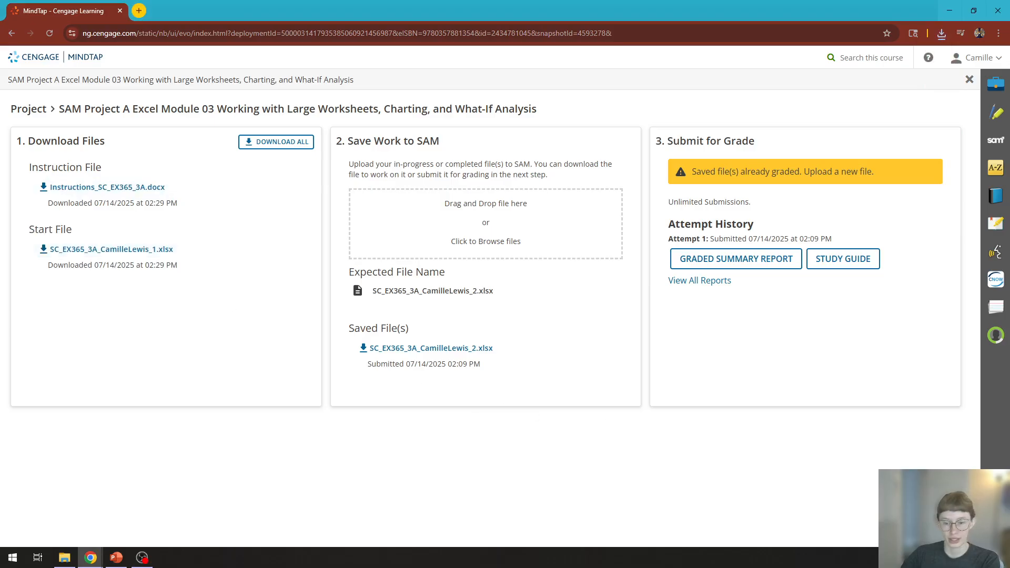
Step: Switch to the Downloads folder in File Explorer and open the Instructions_SC_EX365_3A document
key("alt+Tab")
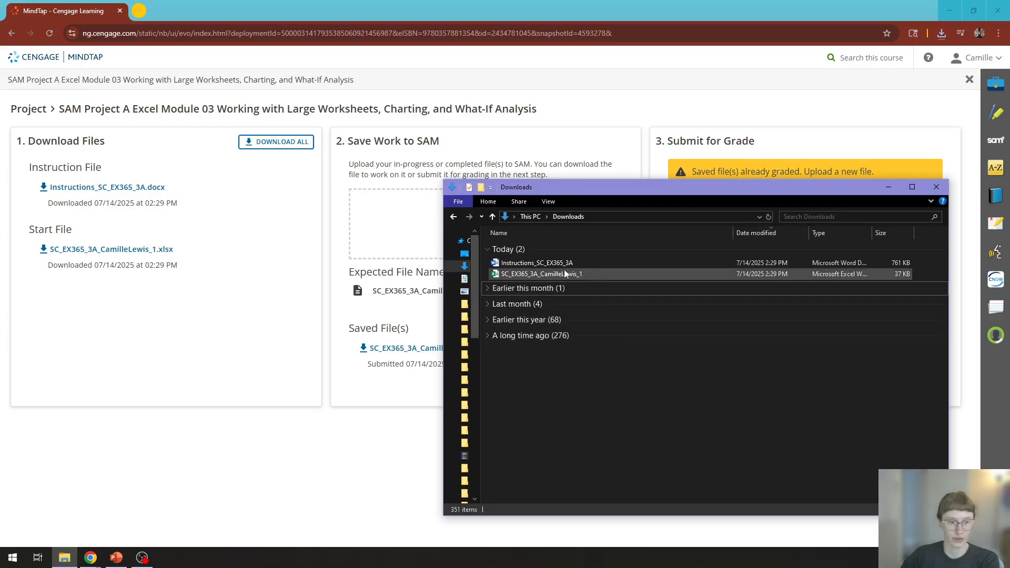
left_click(542, 264)
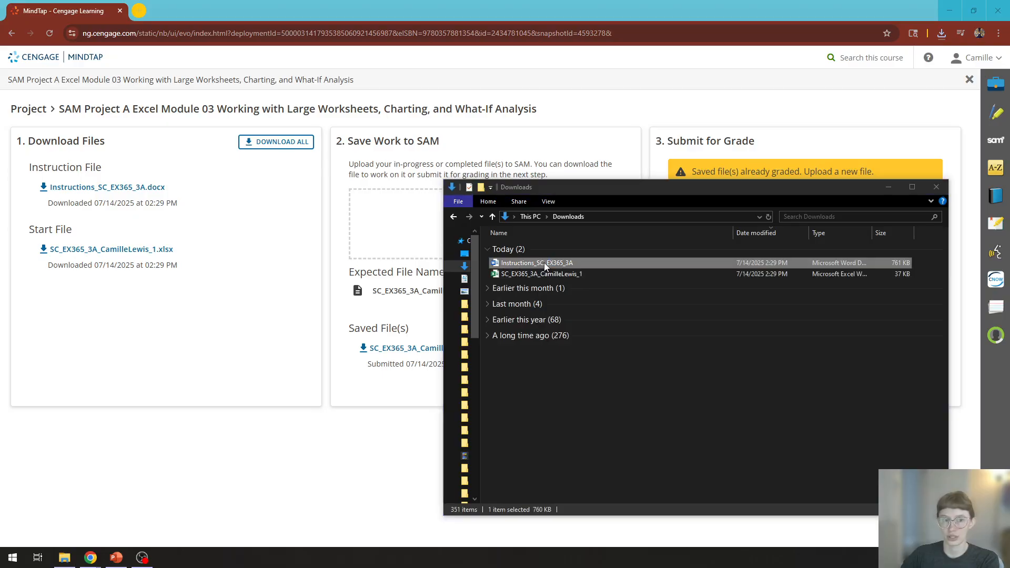
double_click(545, 265)
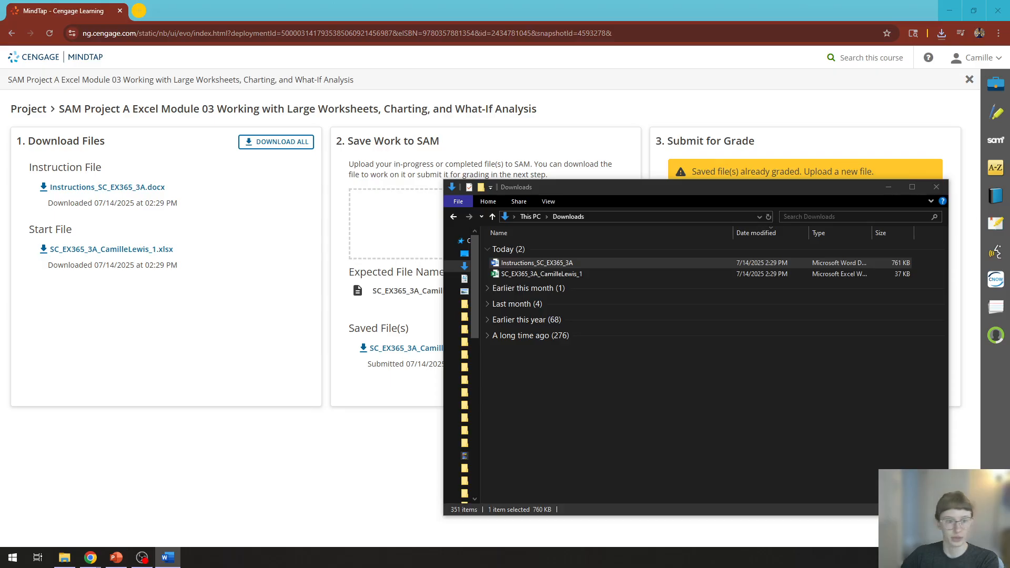
Step: Rename the downloaded SC_EX365_3A start workbook so its file name ends in _2
right_click(559, 275)
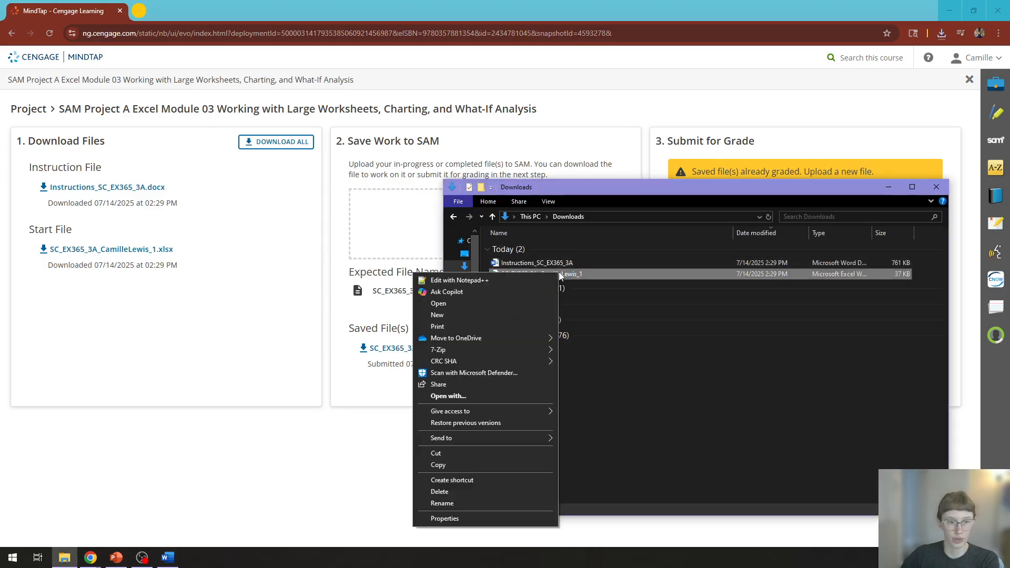
left_click(451, 502)
key("End")
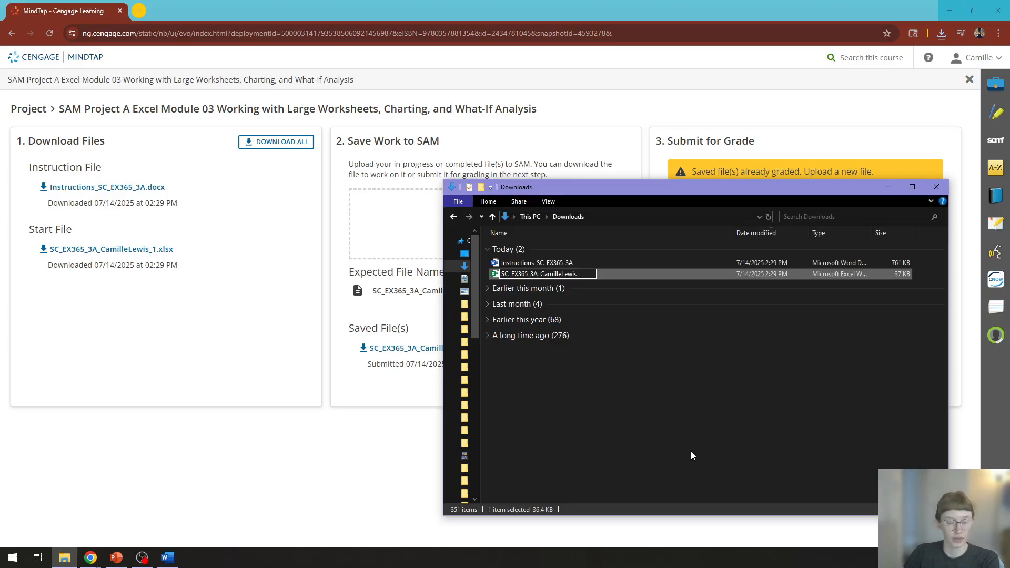
key("Return")
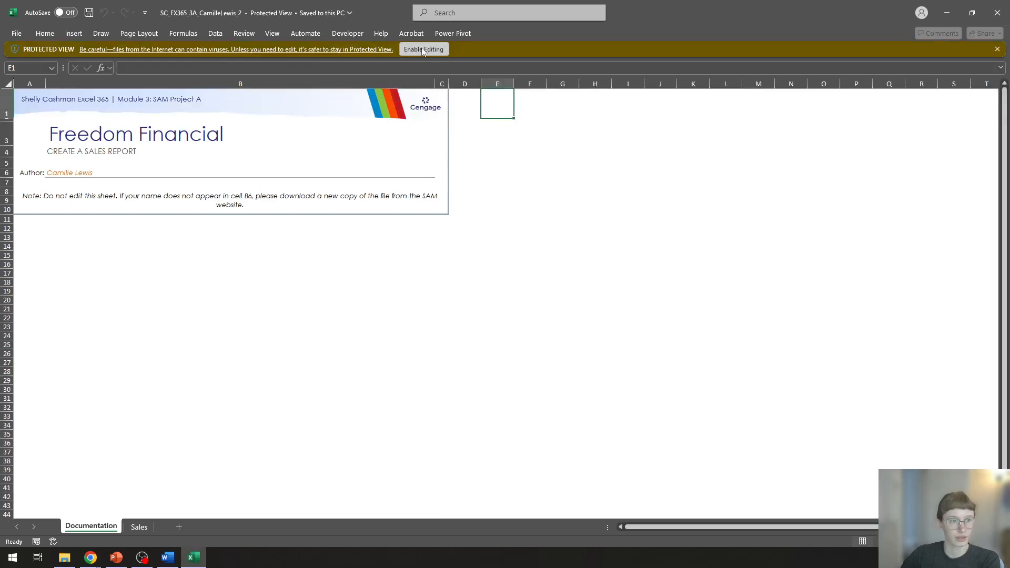
Step: Enable editing in the renamed workbook in Excel and show the Sales worksheet
left_click(416, 49)
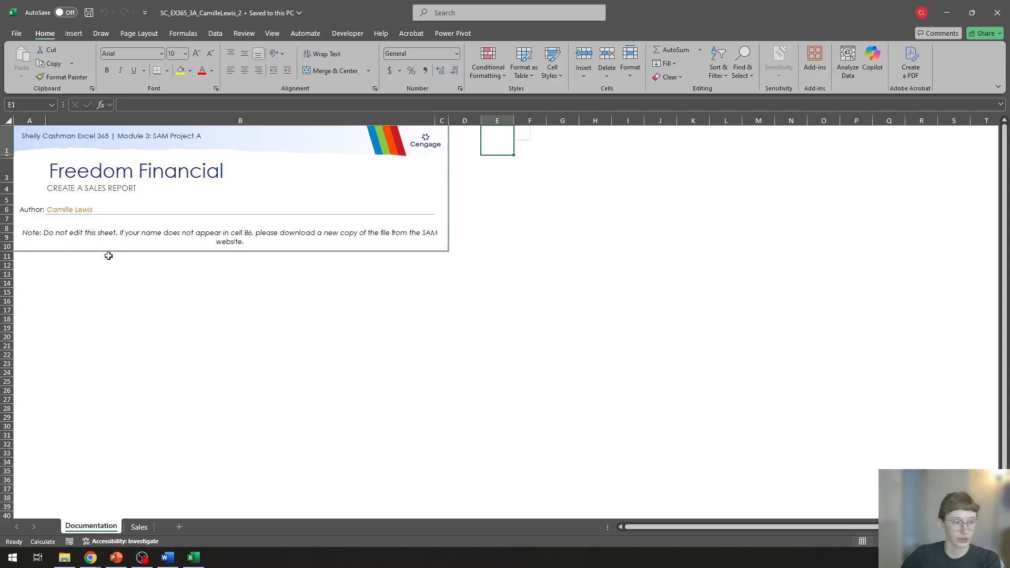
left_click(139, 527)
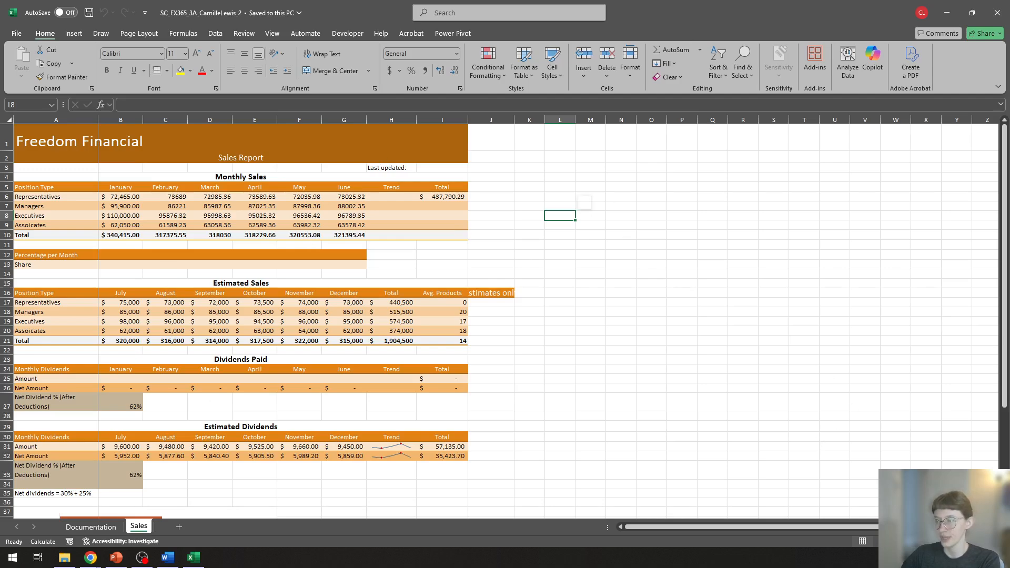
Step: Rename the Sales worksheet as Sales and Dividends
key("alt+Tab")
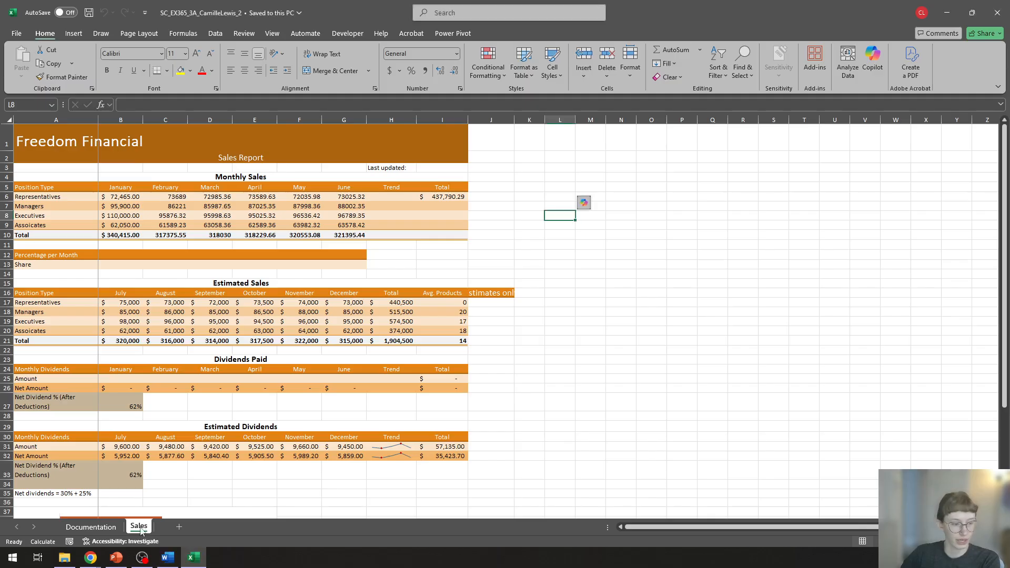
right_click(140, 528)
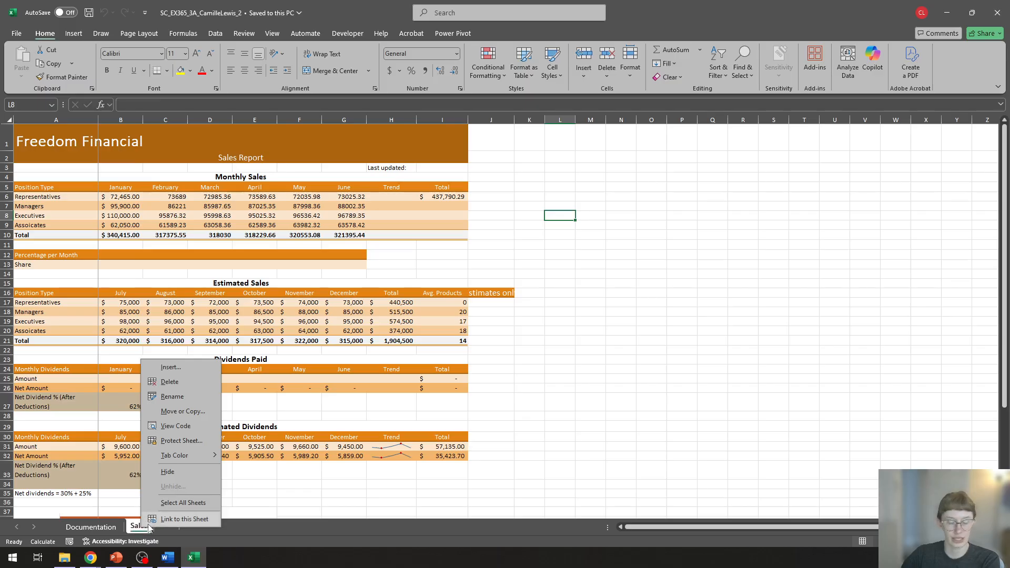
left_click(173, 397)
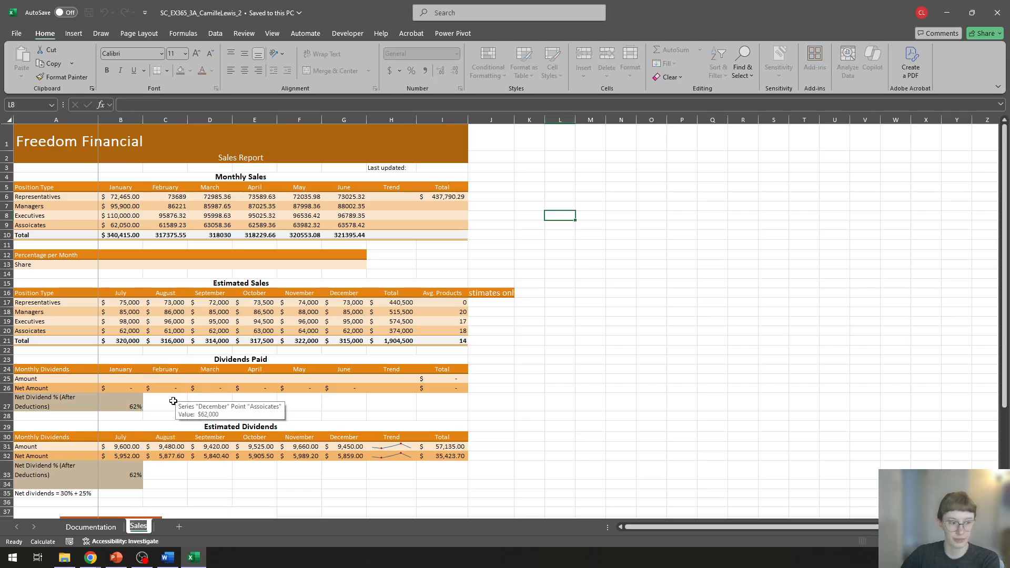
key("Right")
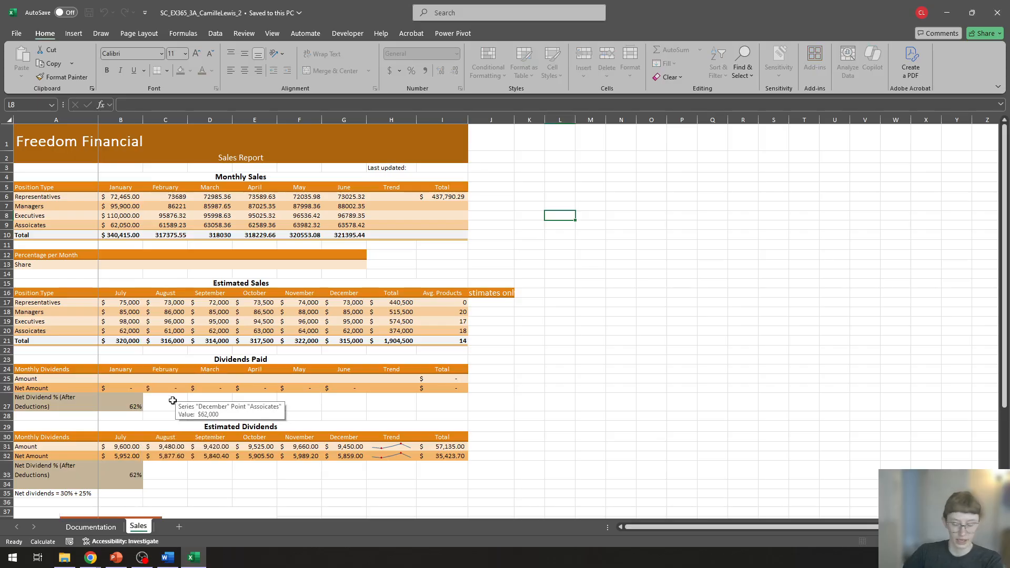
type("and")
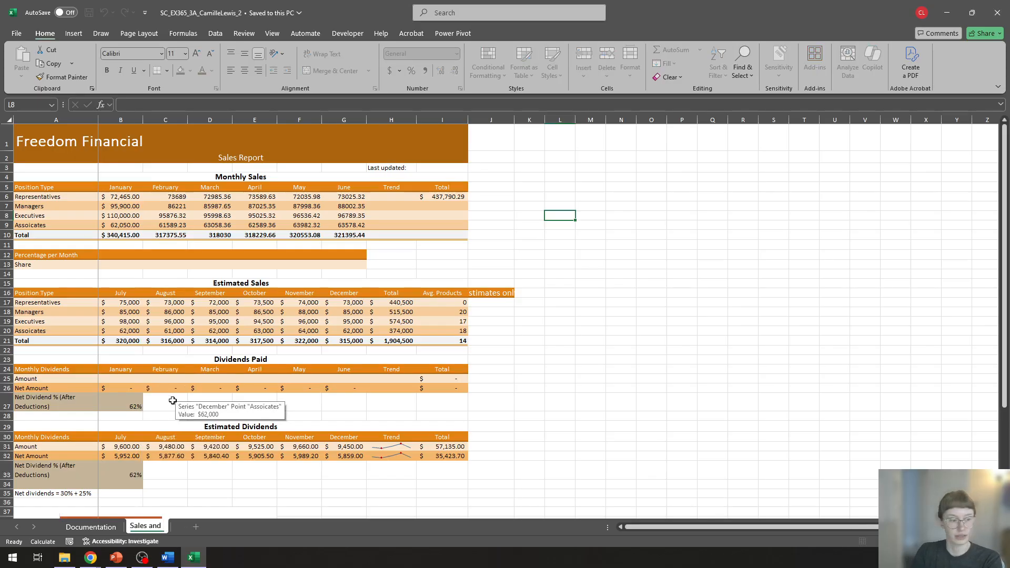
type(" Dividends")
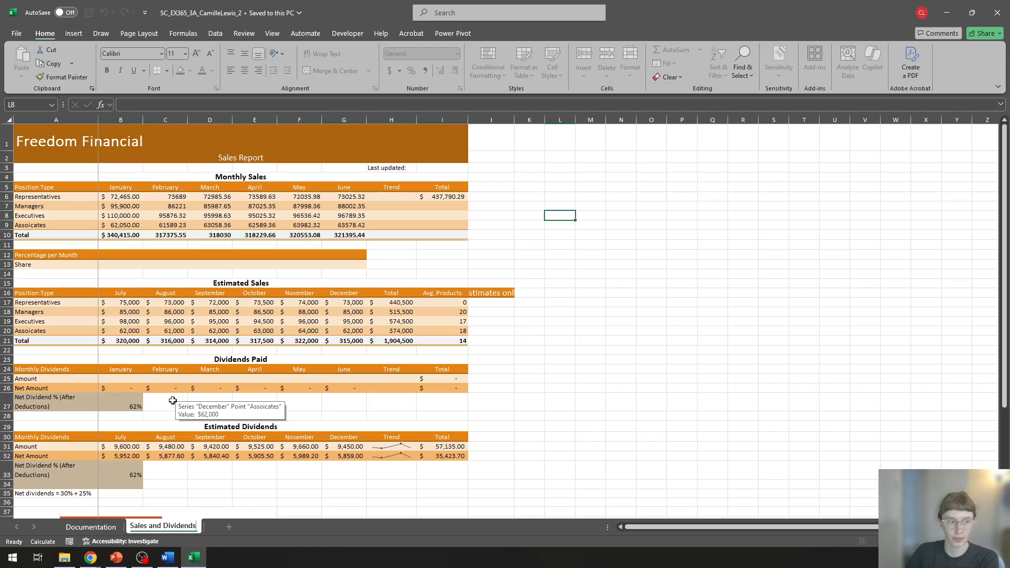
key("Return")
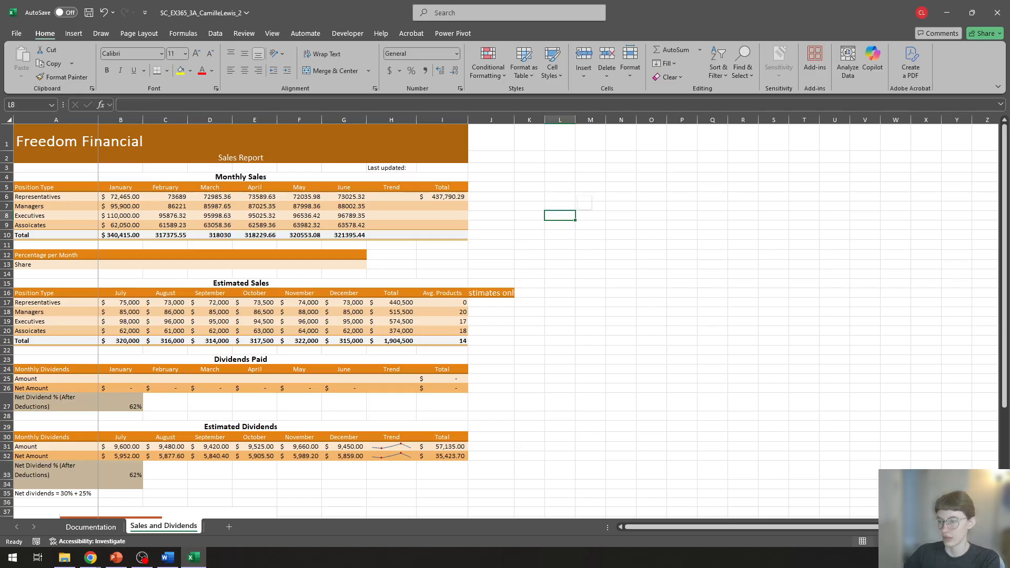
Step: Unfreeze the panes on the Sales and Dividends worksheet and check that column A scrolls with the rest
key("alt+Tab")
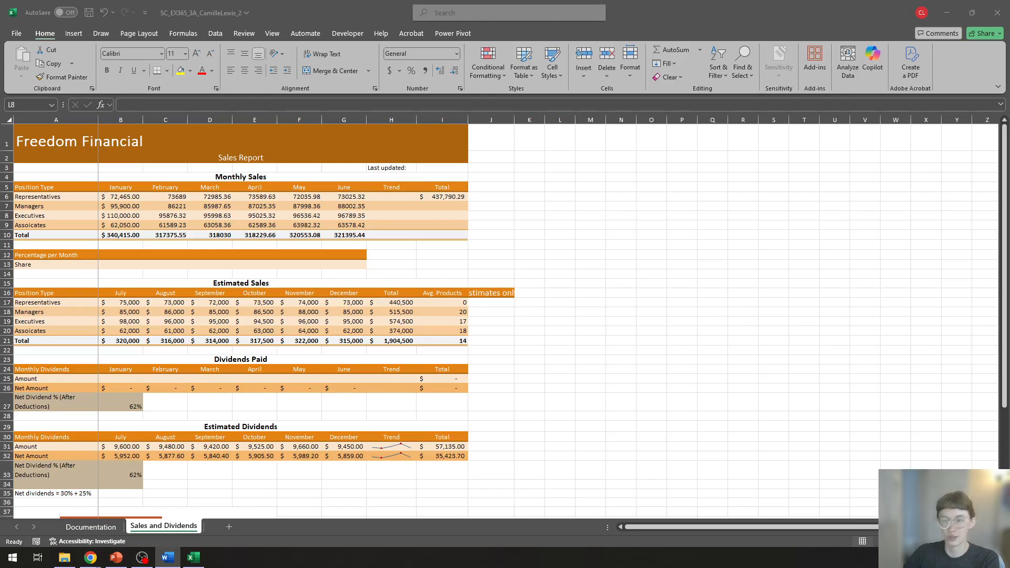
key("alt+Tab")
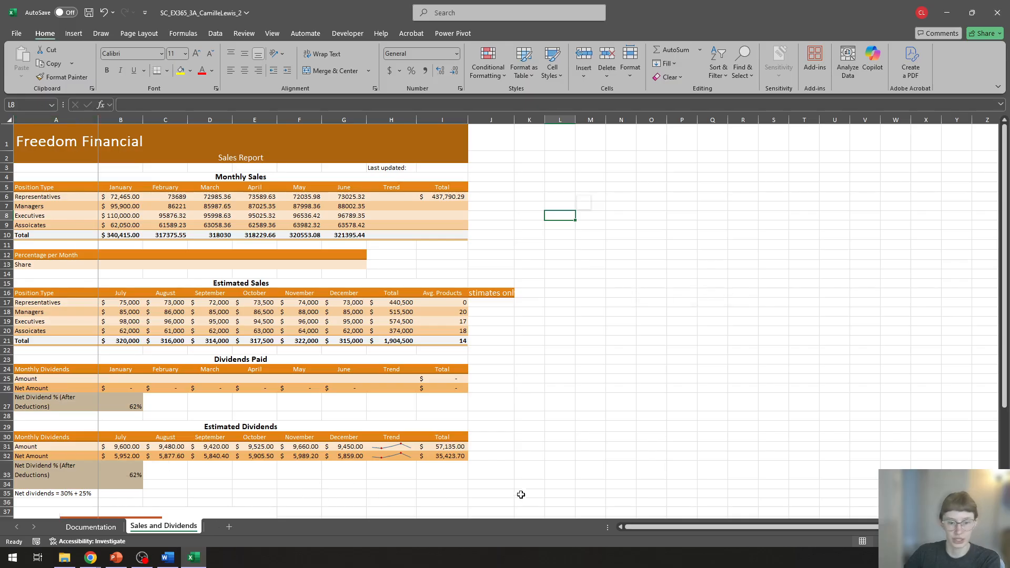
mouse_move(747, 528)
left_mouse_down()
mouse_move(792, 527)
mouse_move(683, 524)
mouse_move(752, 511)
mouse_move(741, 525)
left_mouse_up()
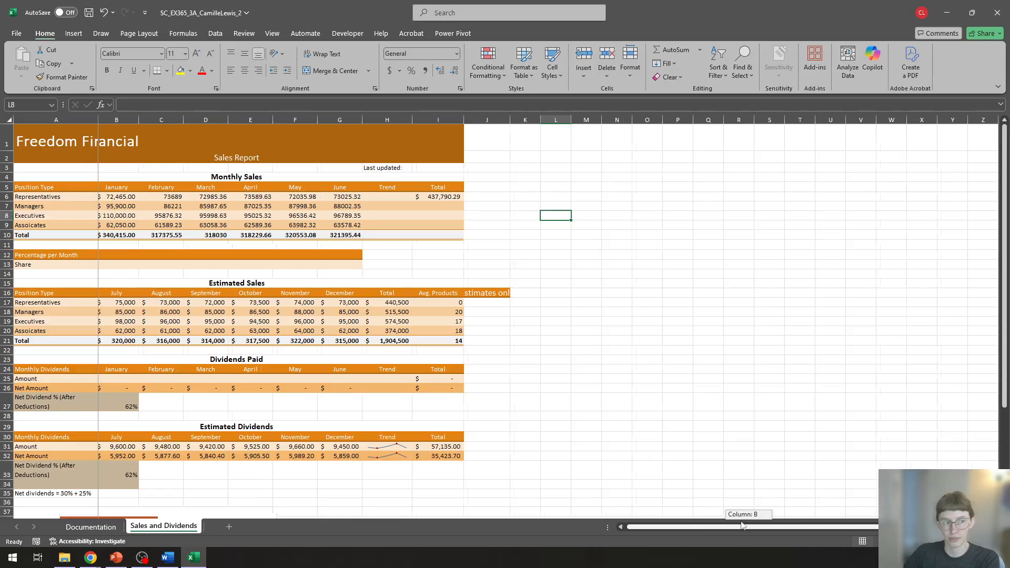
left_click_drag(840, 528, 688, 540)
left_click_drag(753, 537, 858, 510)
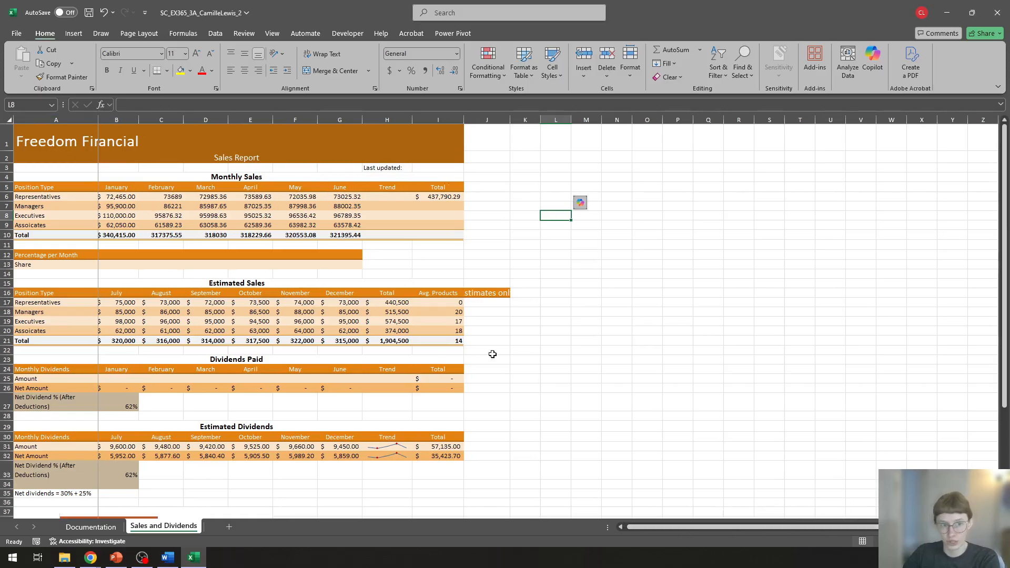
left_click(649, 321)
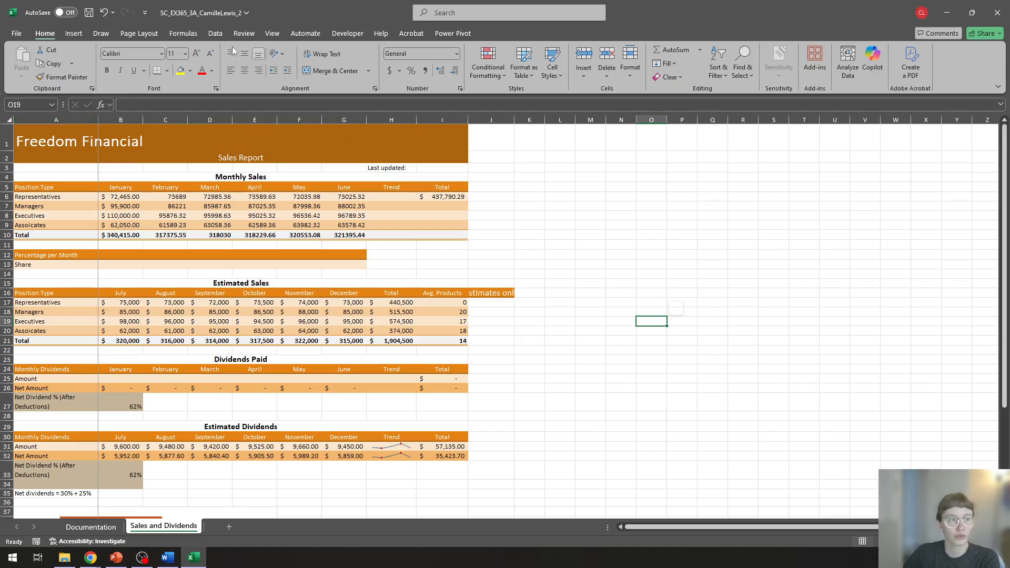
left_click(269, 36)
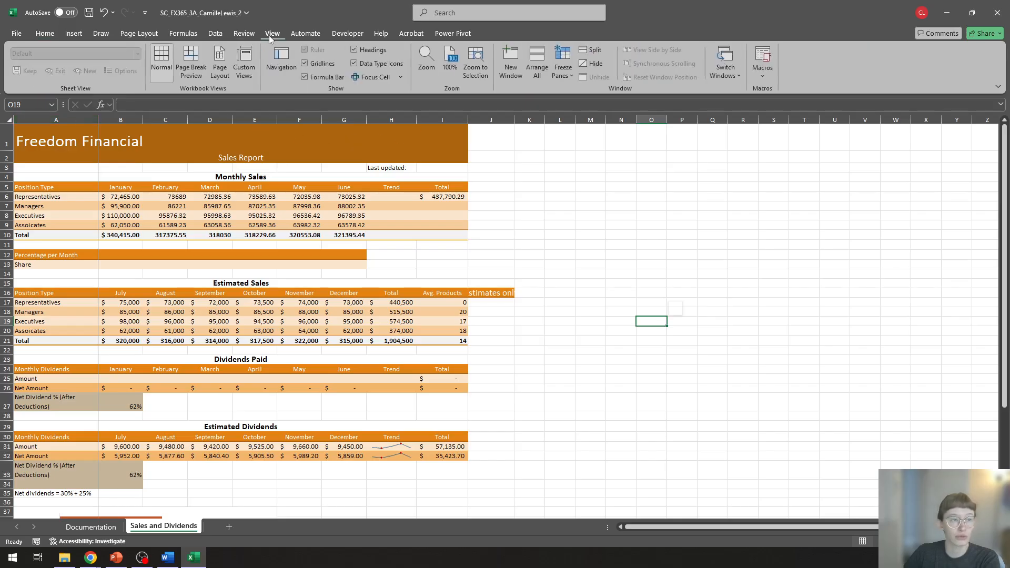
left_click(560, 75)
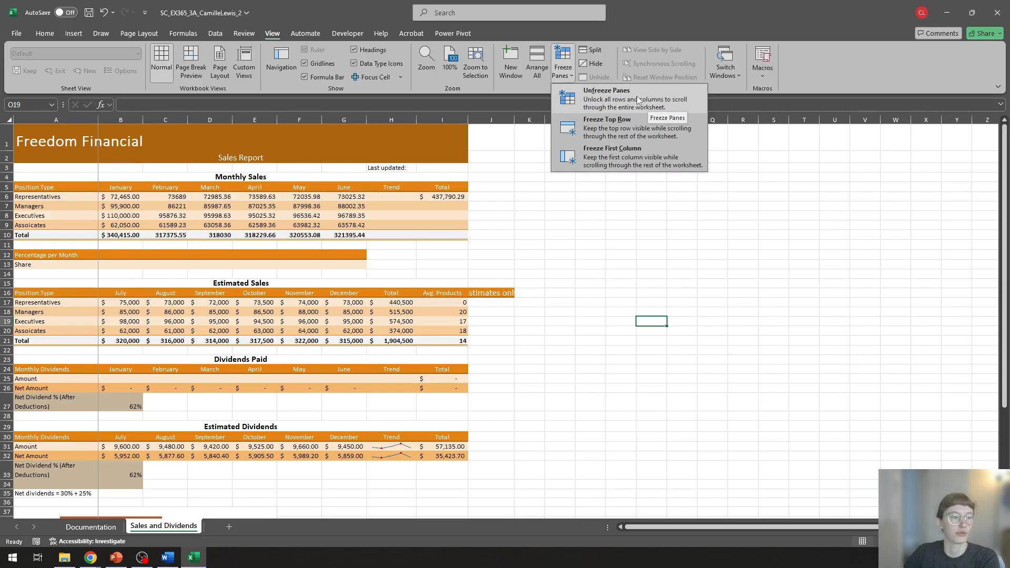
left_click(601, 97)
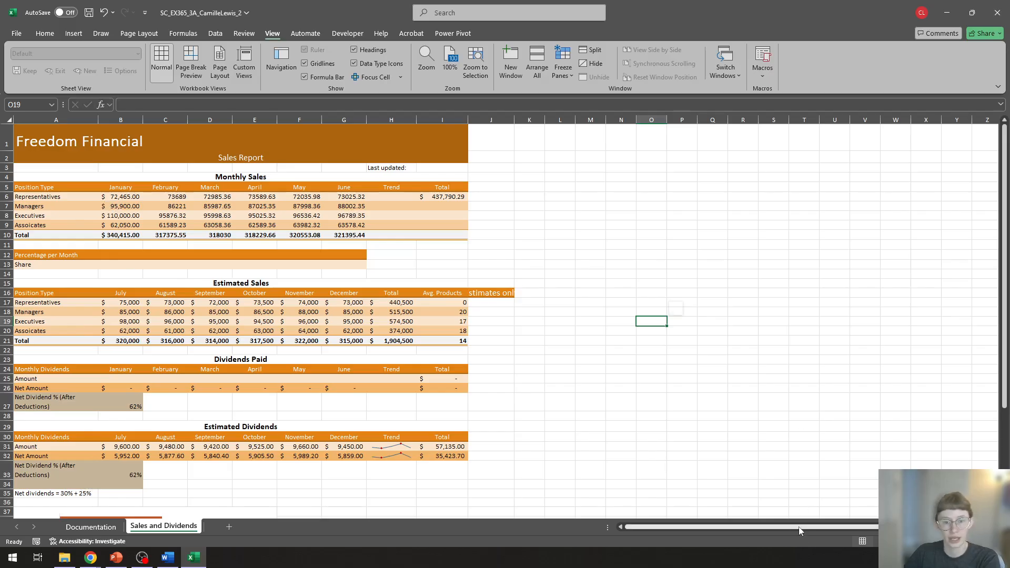
left_click_drag(799, 526, 771, 528)
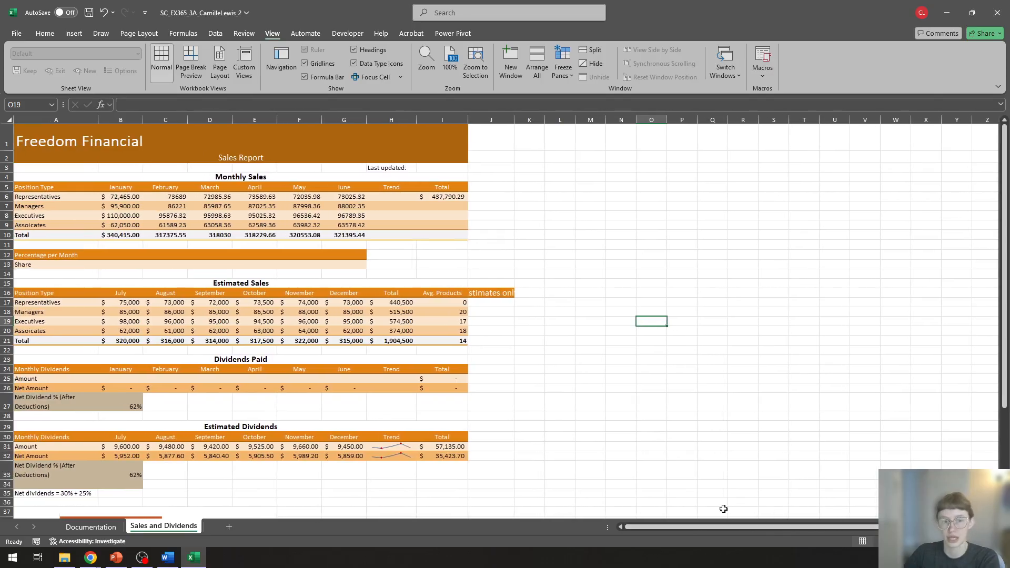
left_click(608, 185)
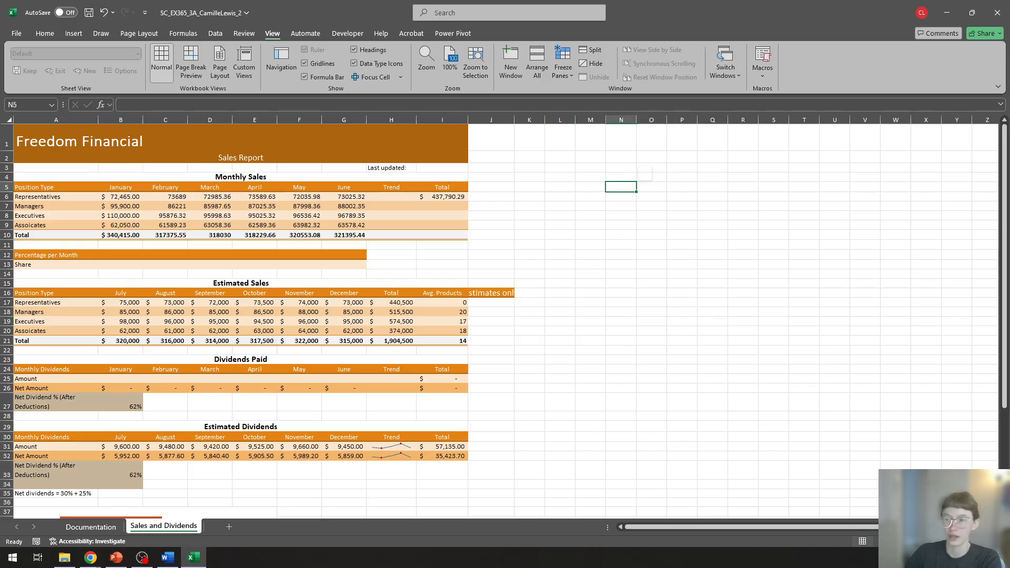
Step: Middle-align the Freedom Financial title in merged cell A1 and center it horizontally
key("alt+Tab")
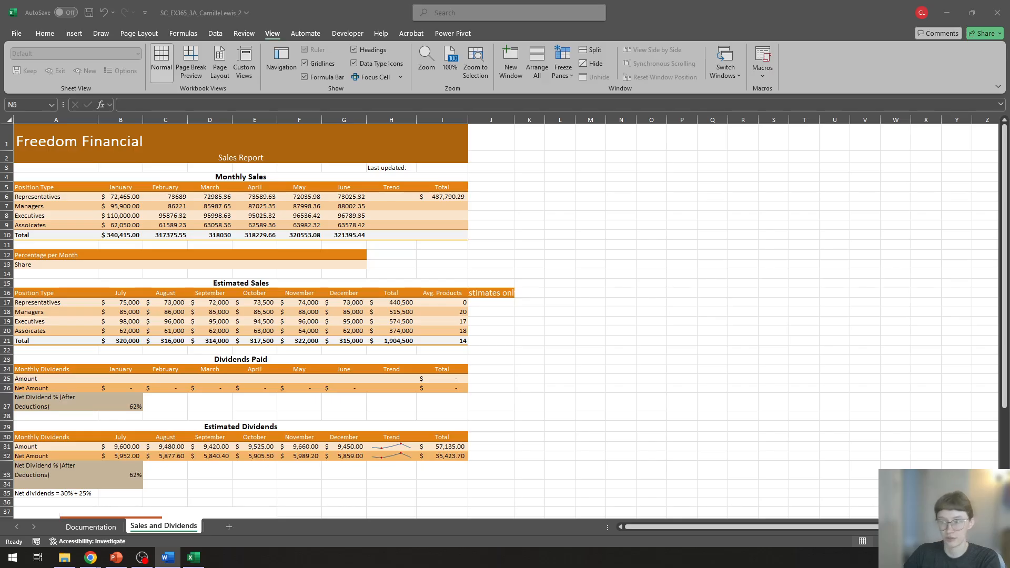
left_click(55, 134)
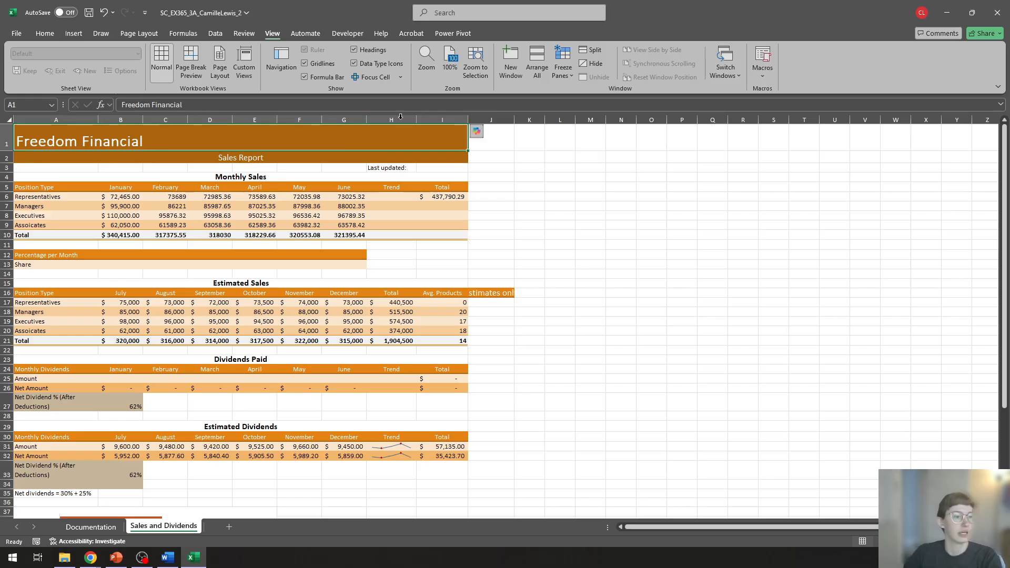
left_click(45, 34)
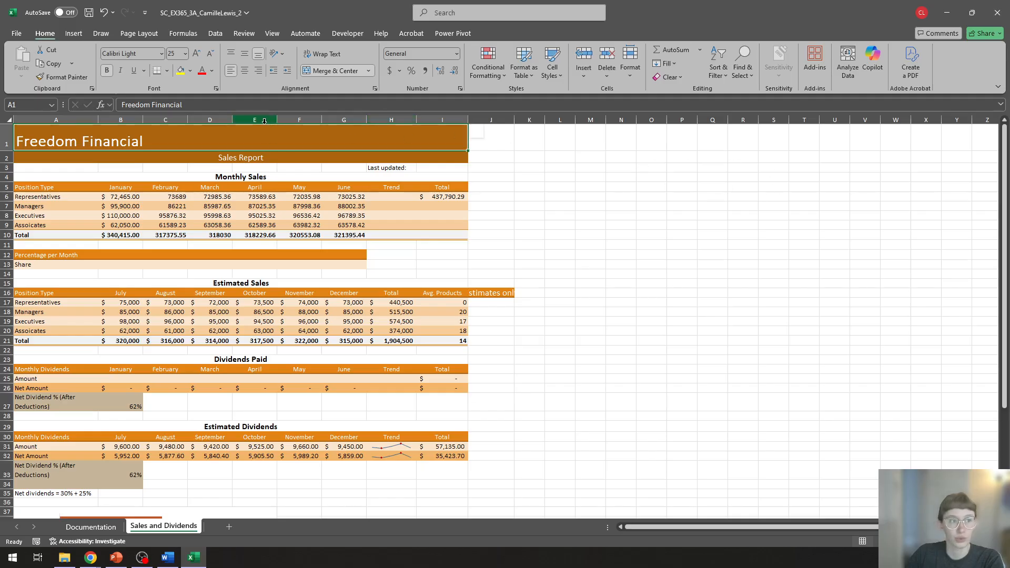
left_click(245, 54)
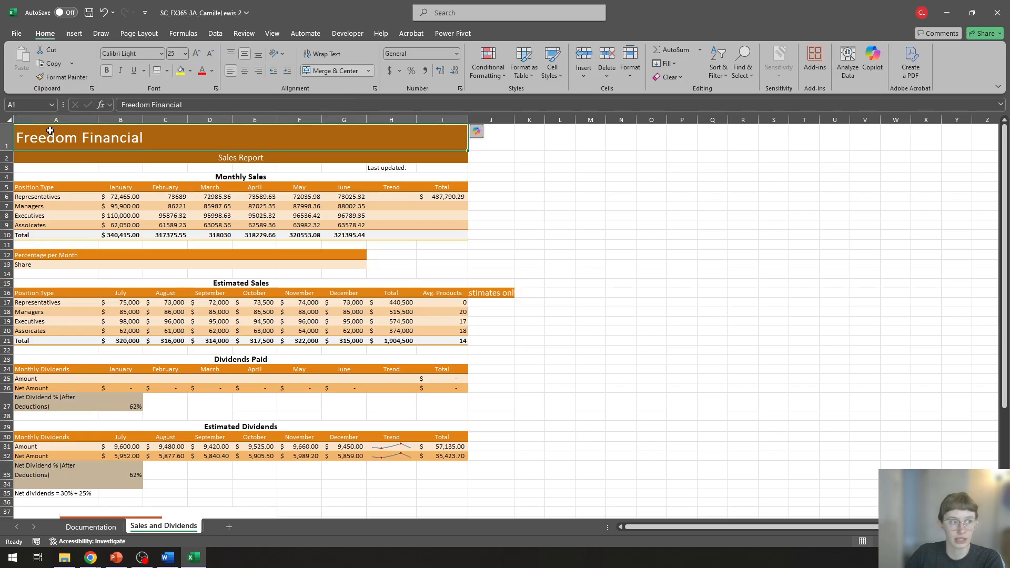
left_click(246, 71)
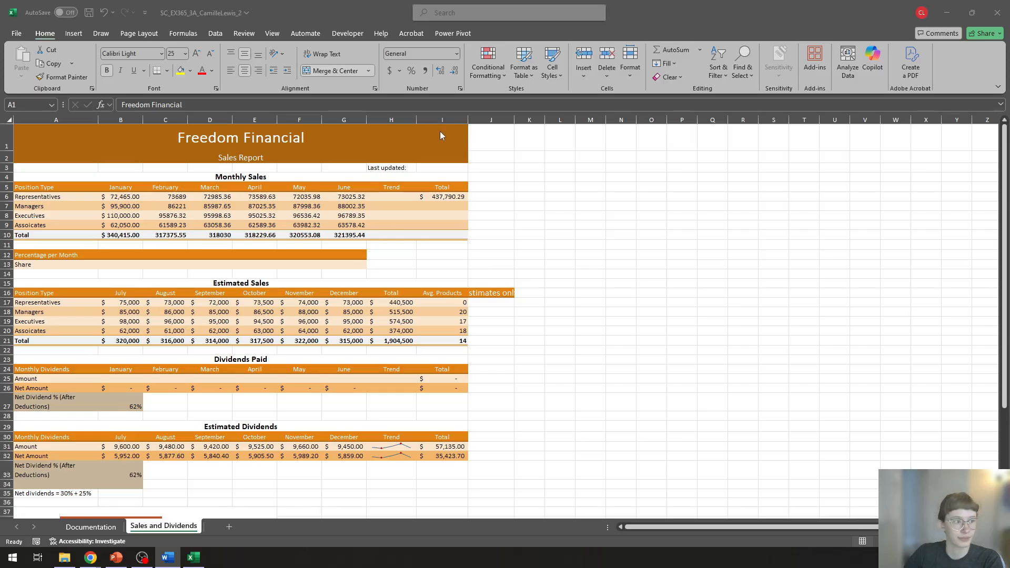
Step: Enter the formula =NOW() in cell I3, next to the Last updated label
left_click(445, 168)
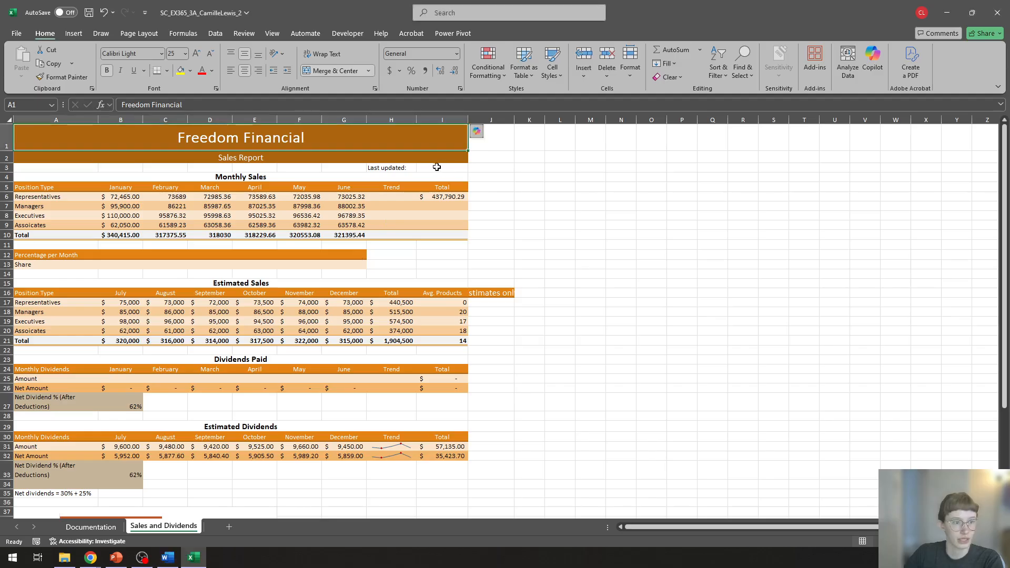
left_click(437, 166)
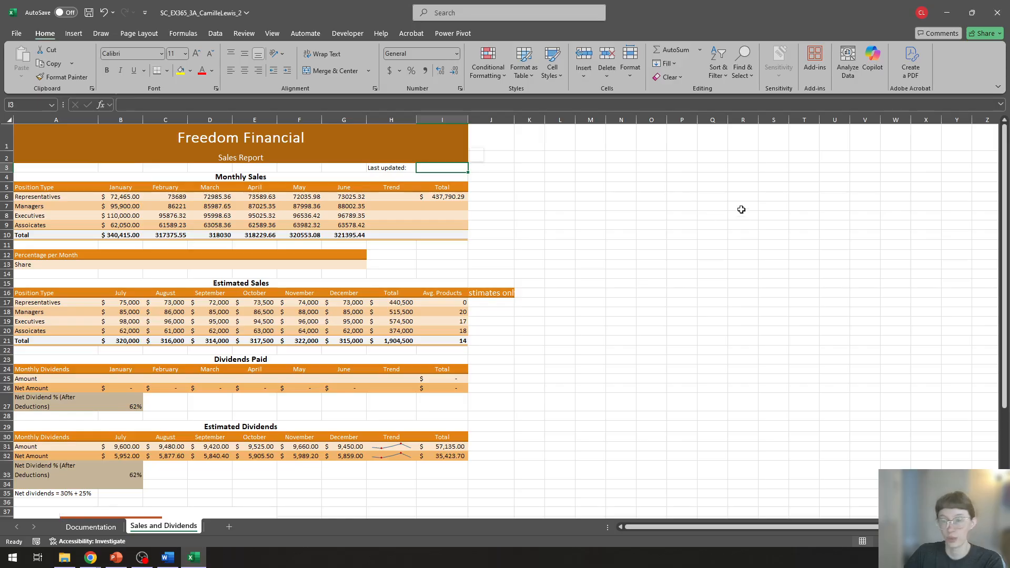
type("=")
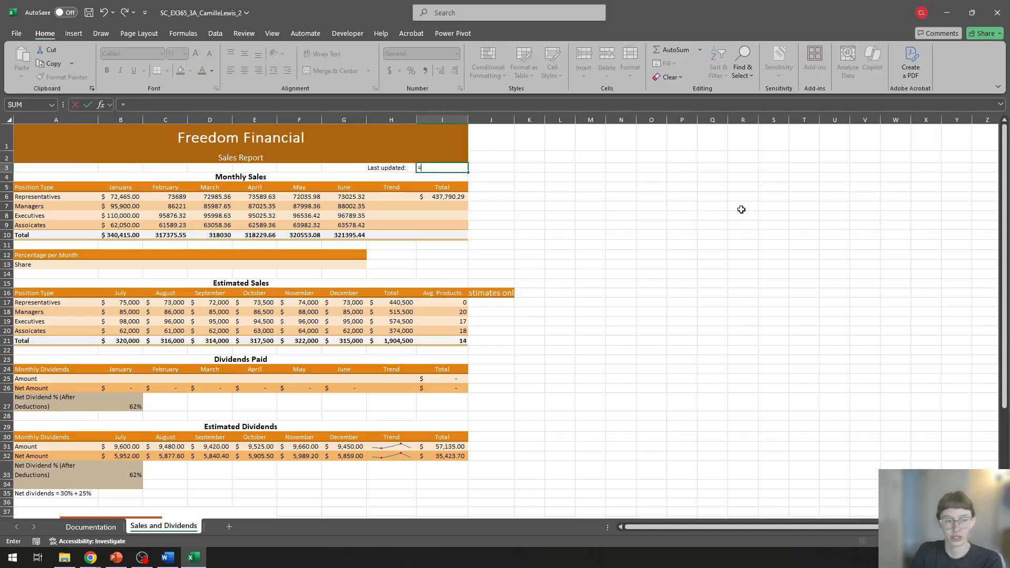
type("now")
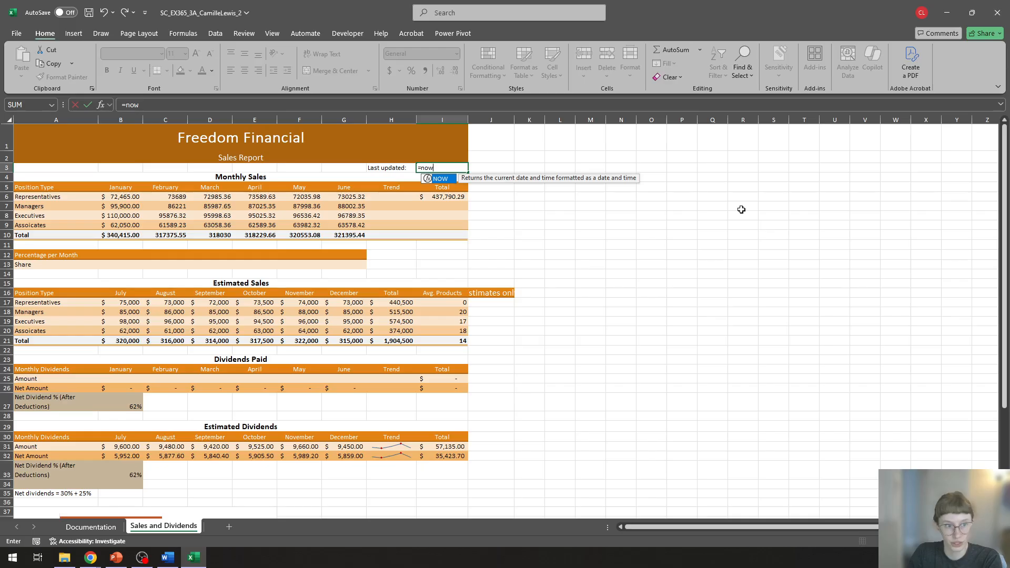
type("()")
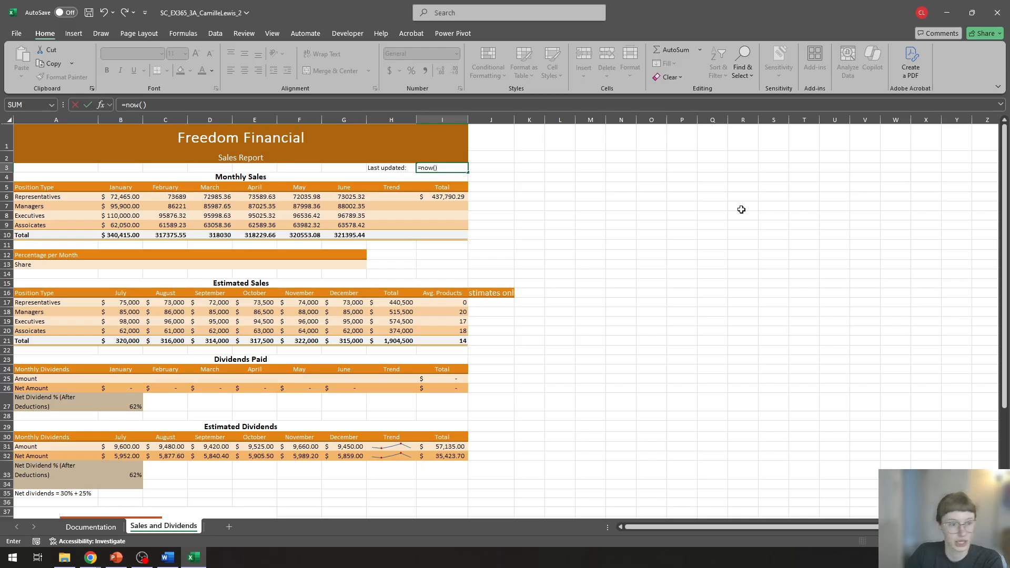
key("Return")
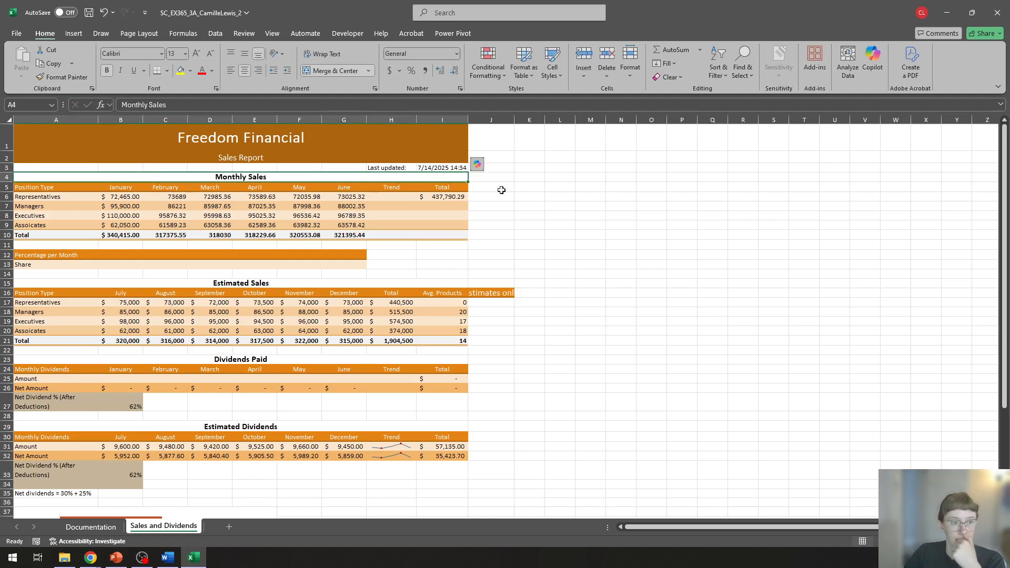
left_click(547, 178)
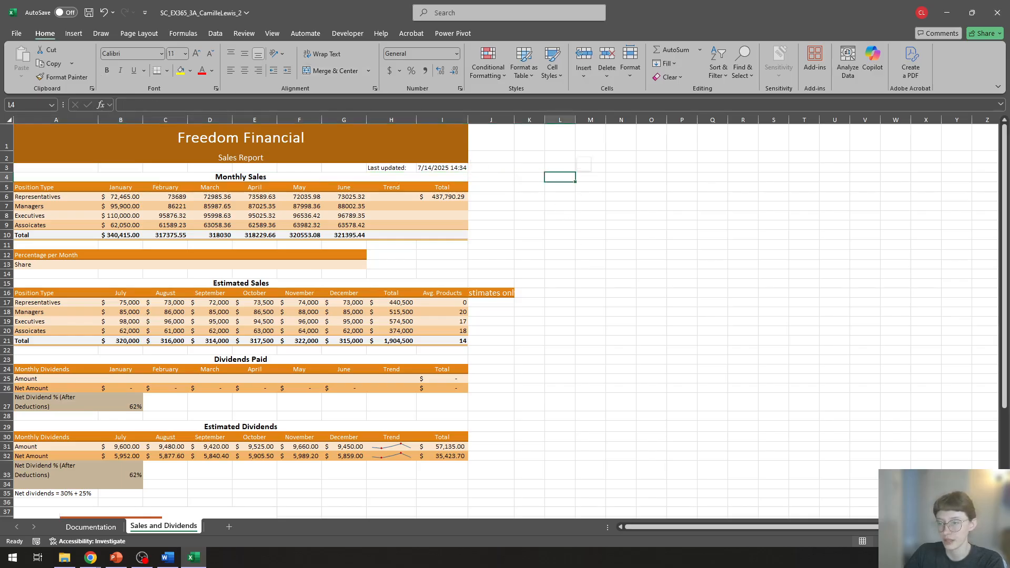
Step: Copy the formatting of the January values in B6:B10 onto the February to June range C6:G10 with Format Painter
key("alt+Tab")
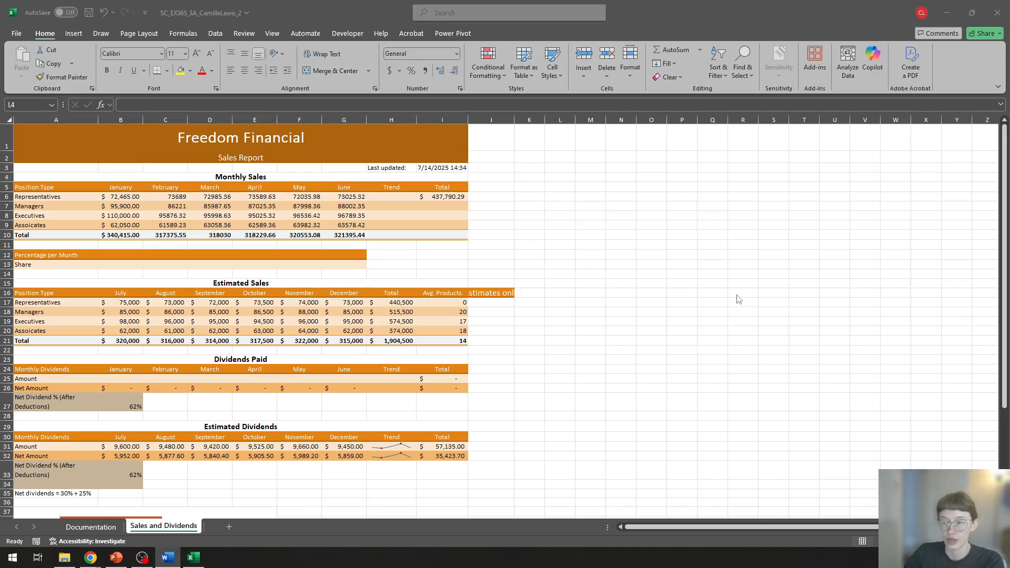
key("alt+Tab")
left_click(163, 196)
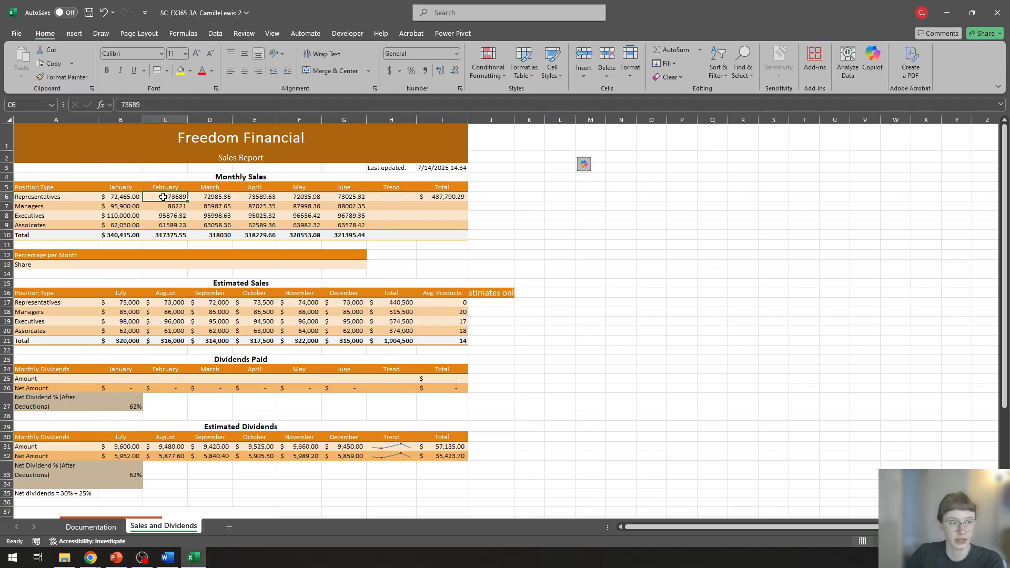
left_click_drag(164, 197, 345, 237)
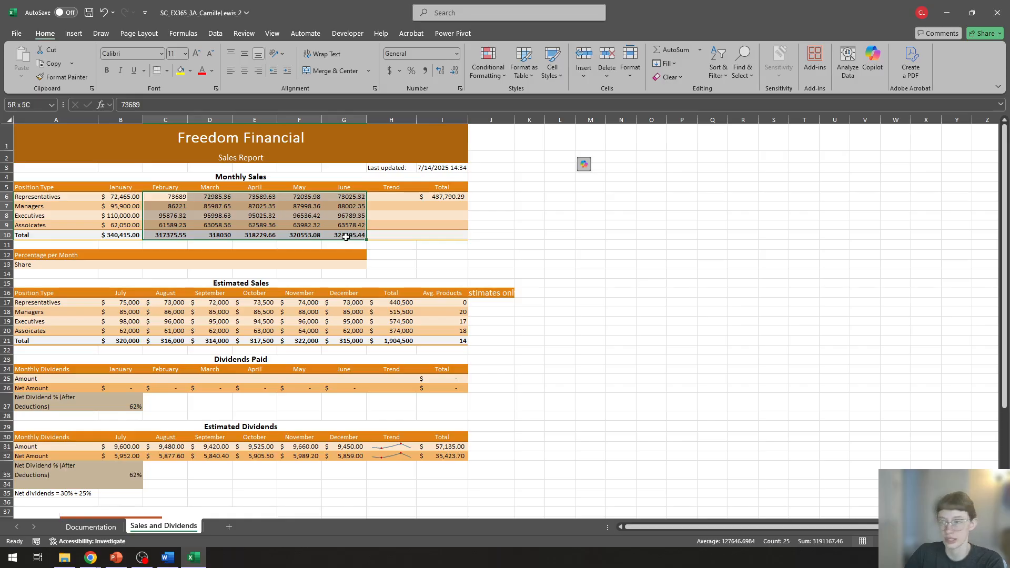
left_click_drag(345, 237, 345, 236)
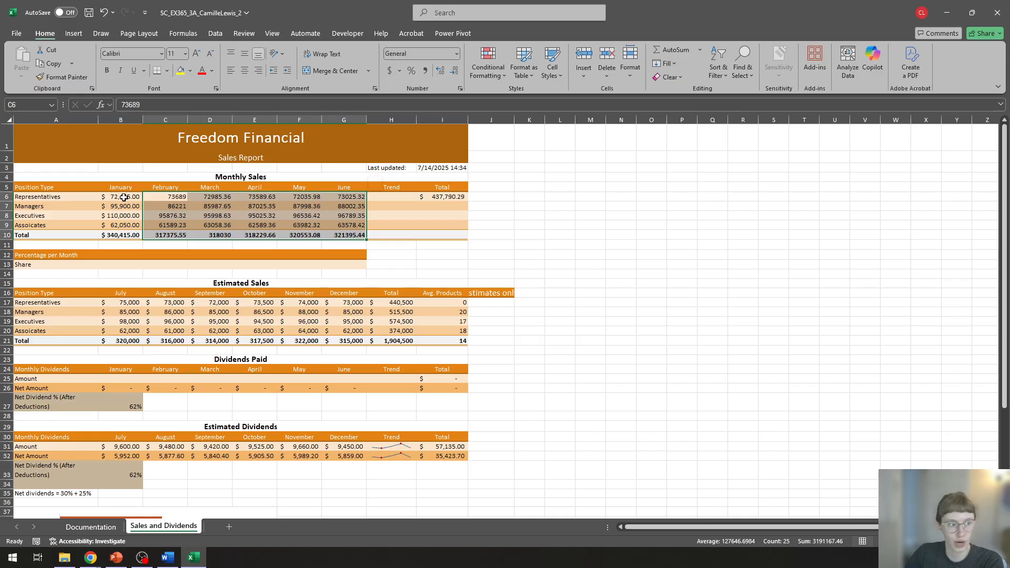
left_click_drag(123, 197, 124, 236)
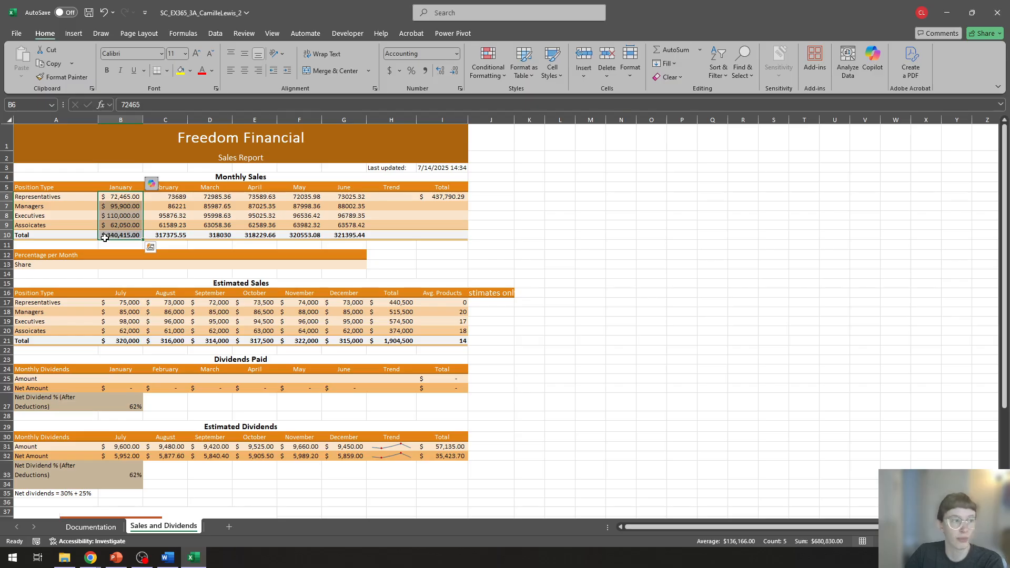
left_click(59, 78)
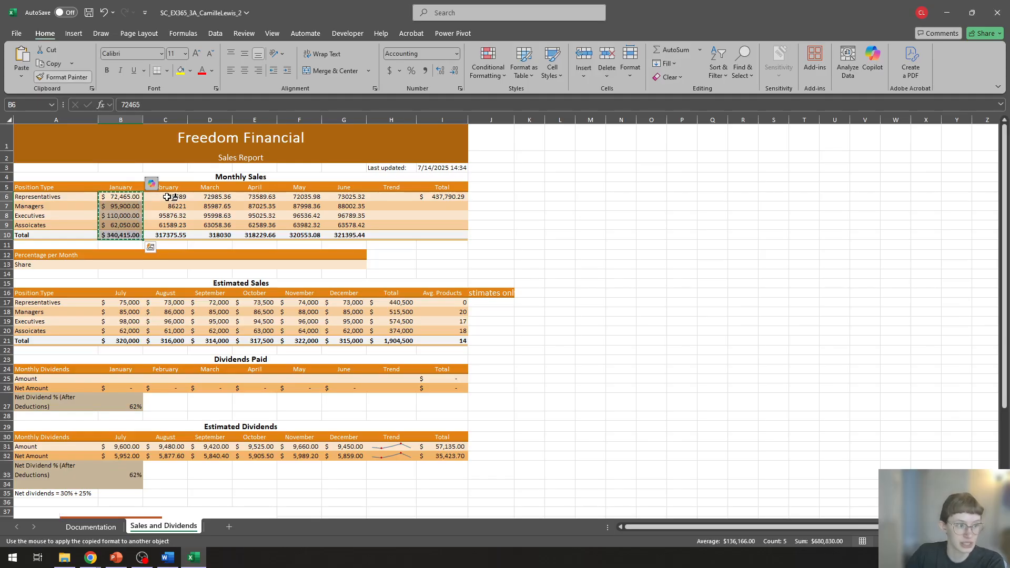
left_click(167, 196)
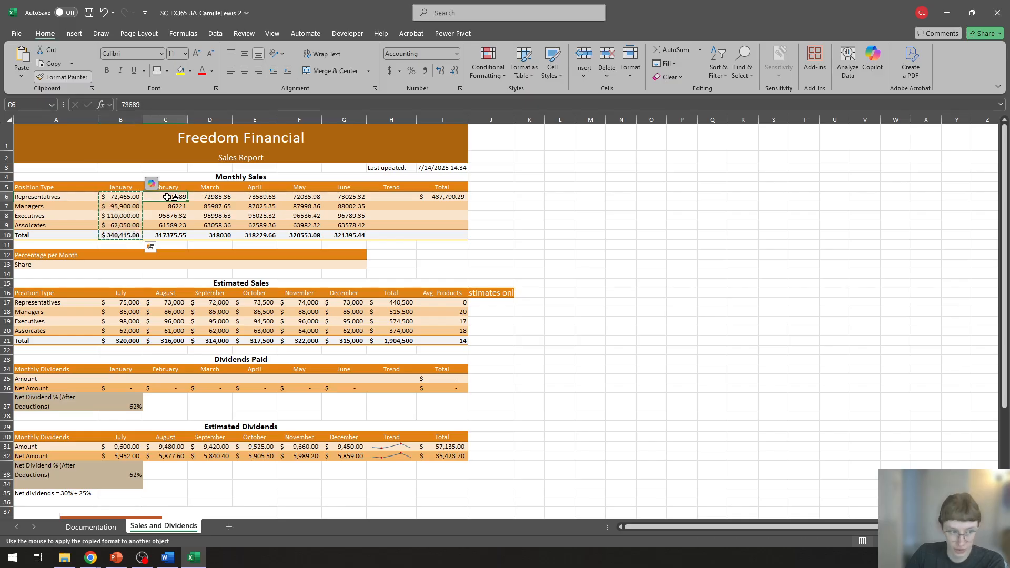
left_click_drag(167, 196, 345, 235)
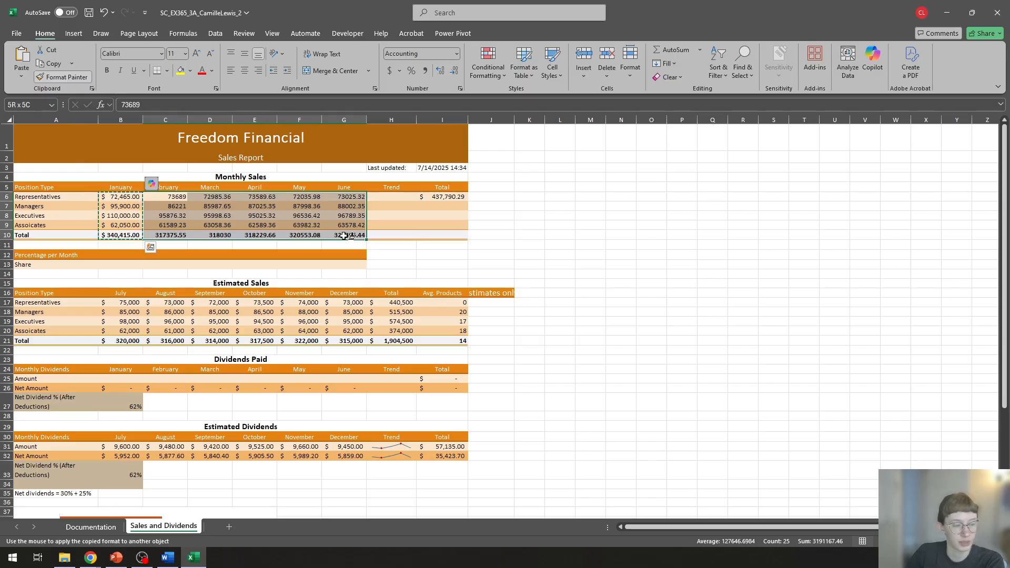
left_click_drag(343, 236, 343, 236)
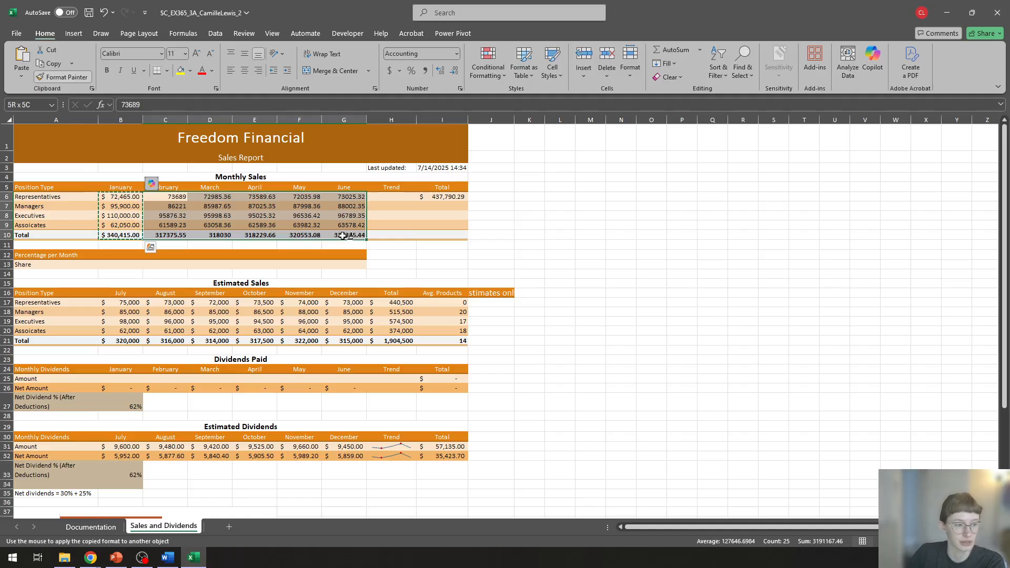
left_click_drag(343, 235, 343, 236)
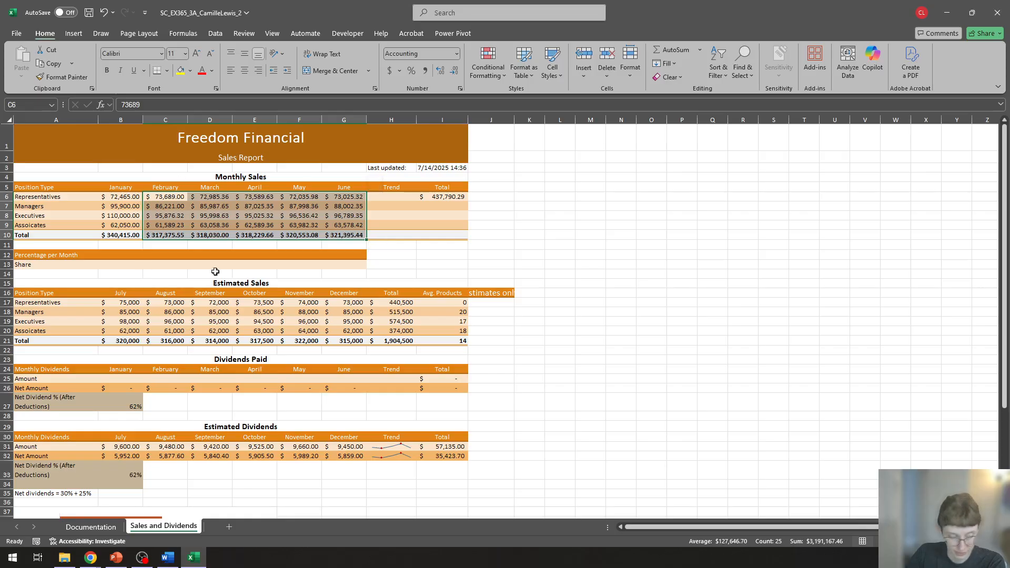
left_click(584, 219)
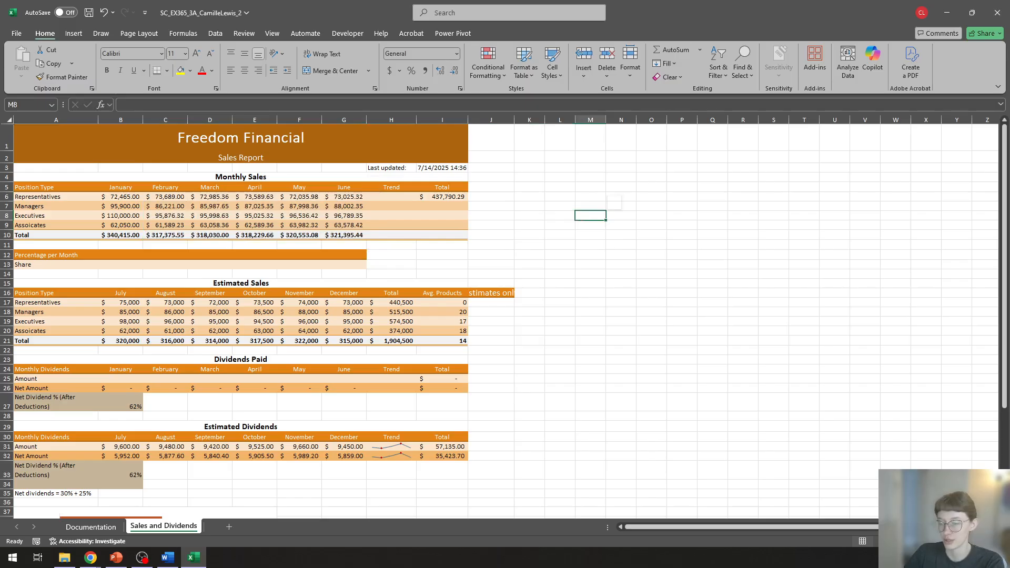
Step: Insert a Line sparkline in cell H6 of the Monthly Sales table, using the data range B6:G6
key("alt+Tab")
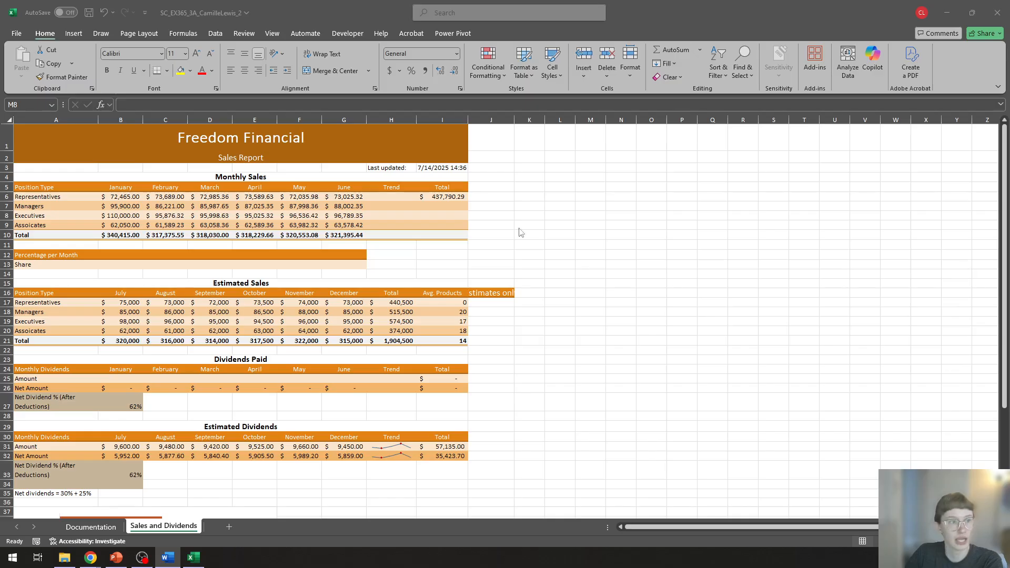
left_click(384, 198)
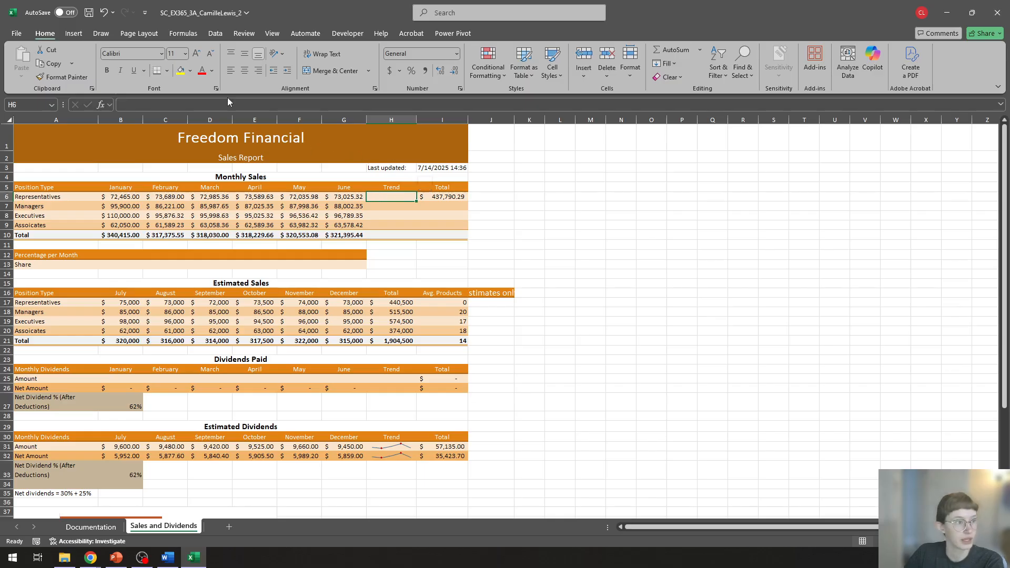
left_click(74, 34)
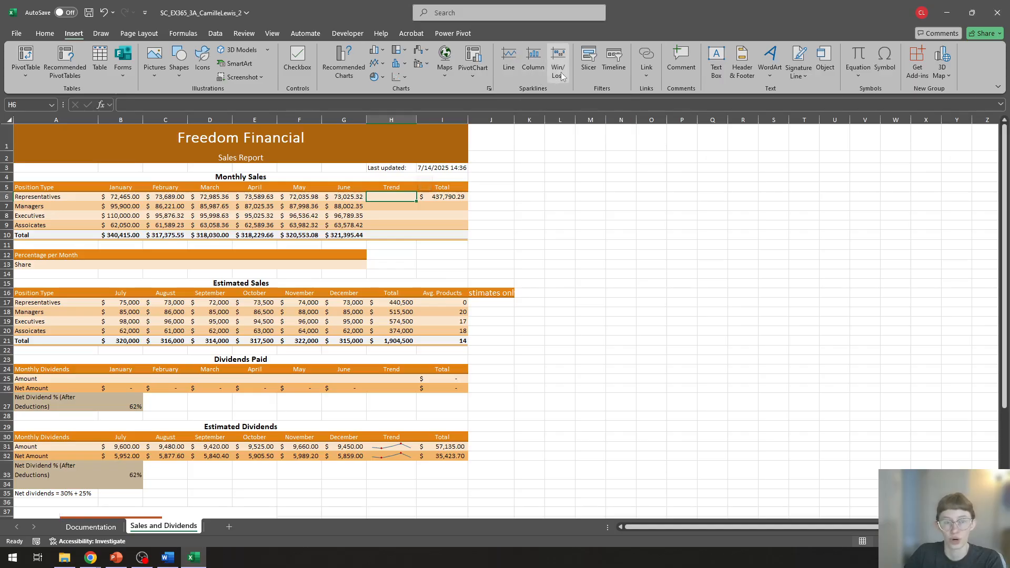
left_click(508, 71)
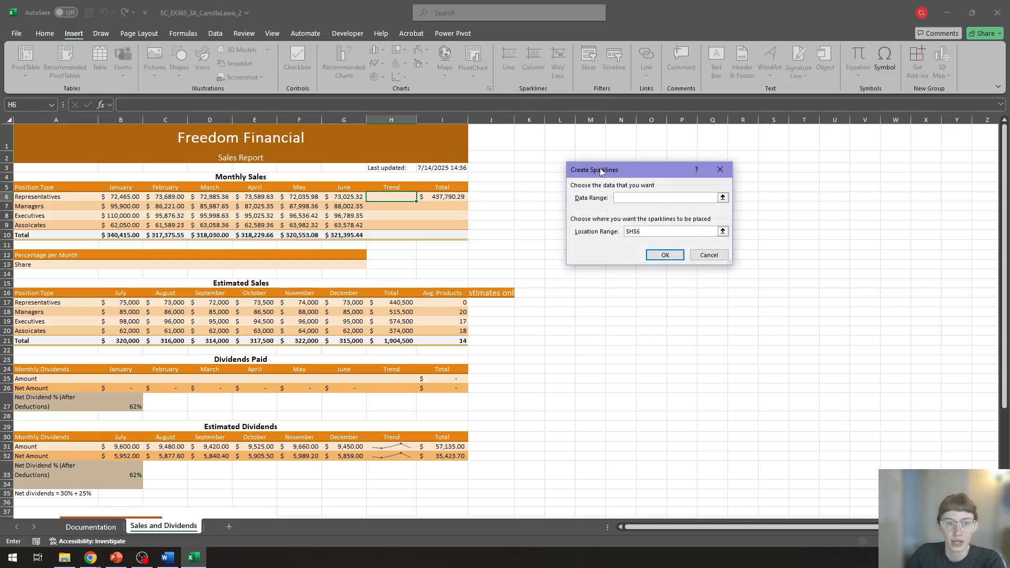
left_click_drag(605, 173, 546, 157)
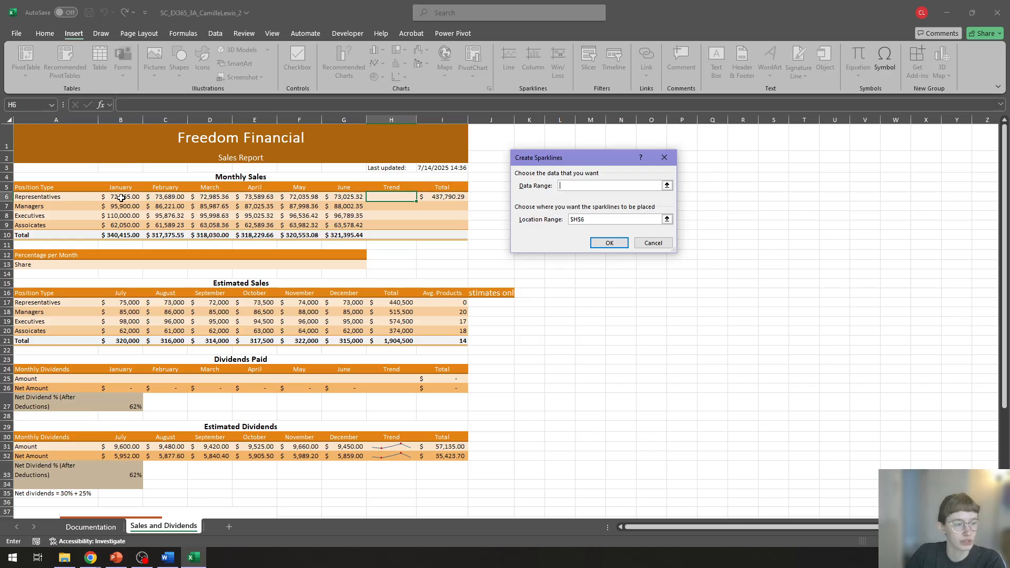
left_click_drag(117, 197, 247, 198)
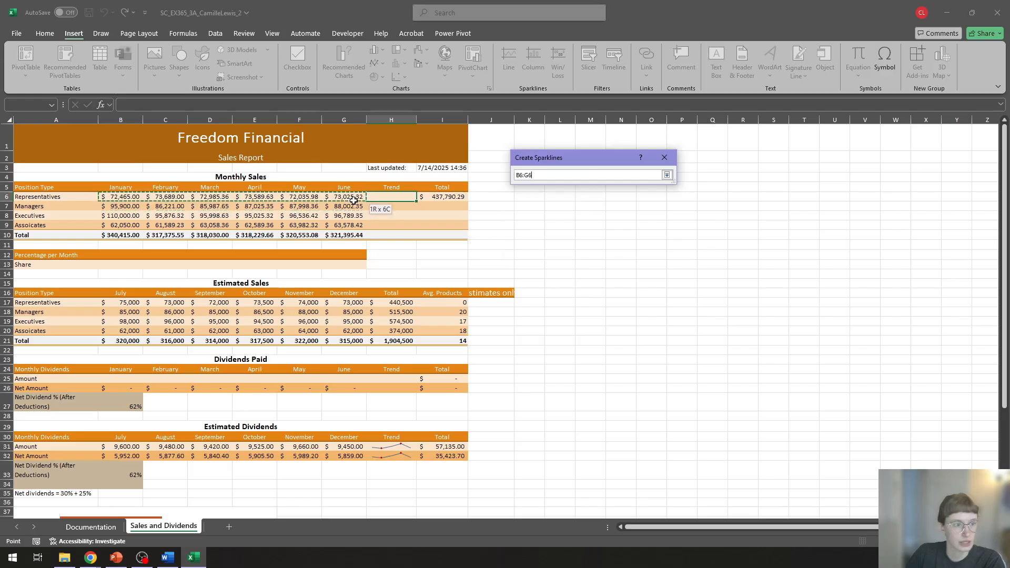
left_click_drag(354, 200, 355, 201)
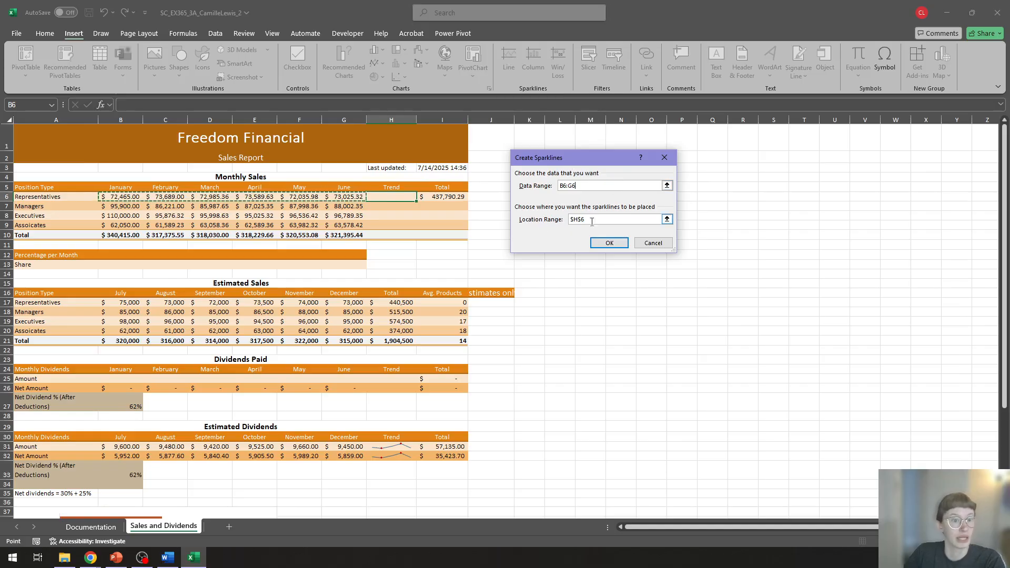
left_click_drag(599, 221, 567, 222)
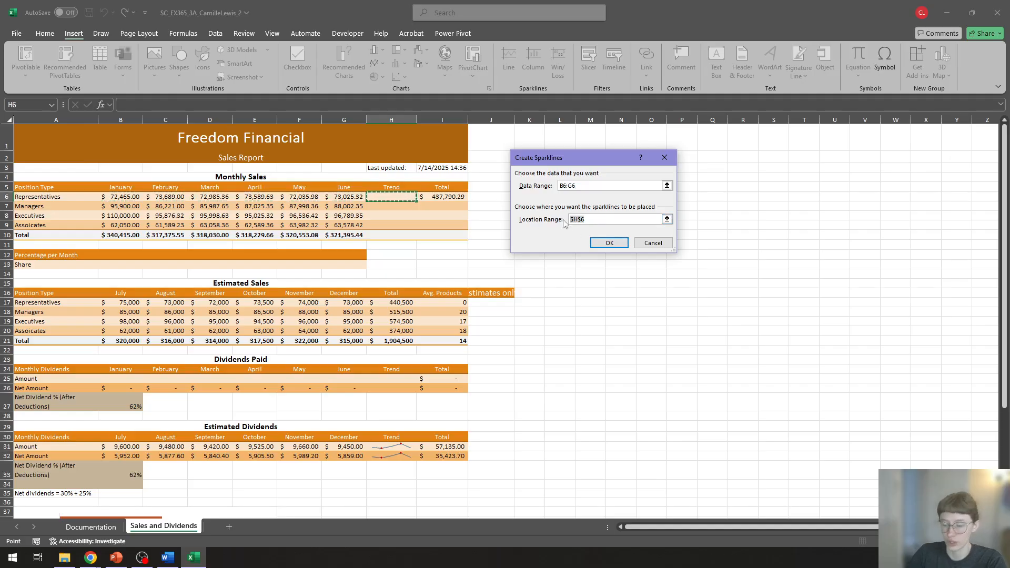
key("BackSpace")
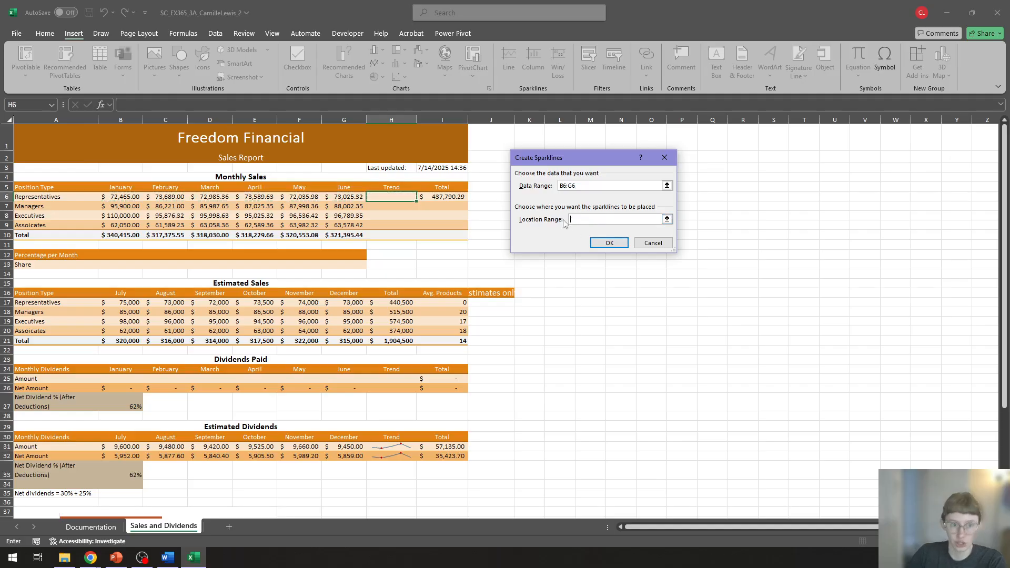
left_click(395, 197)
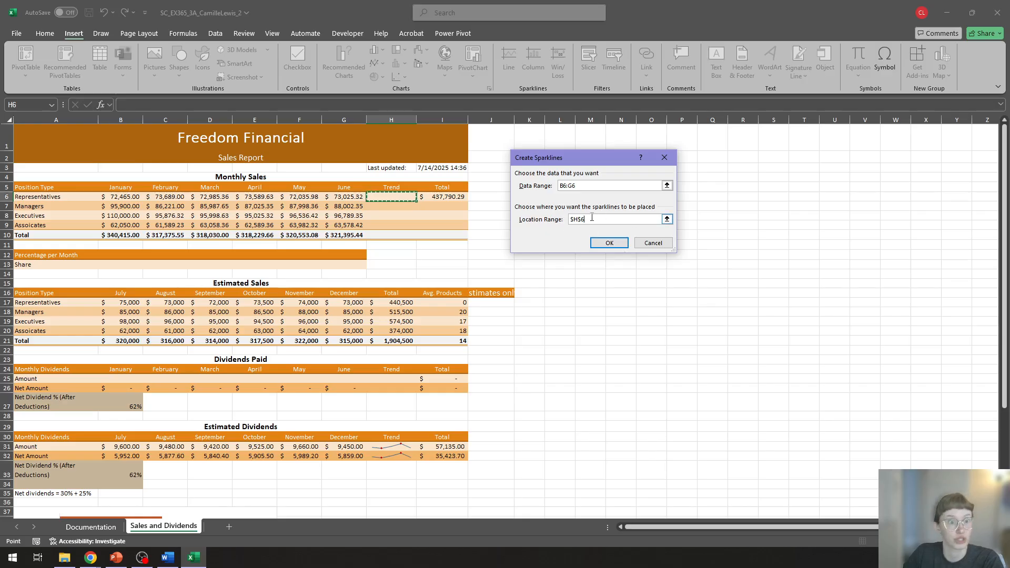
left_click(608, 243)
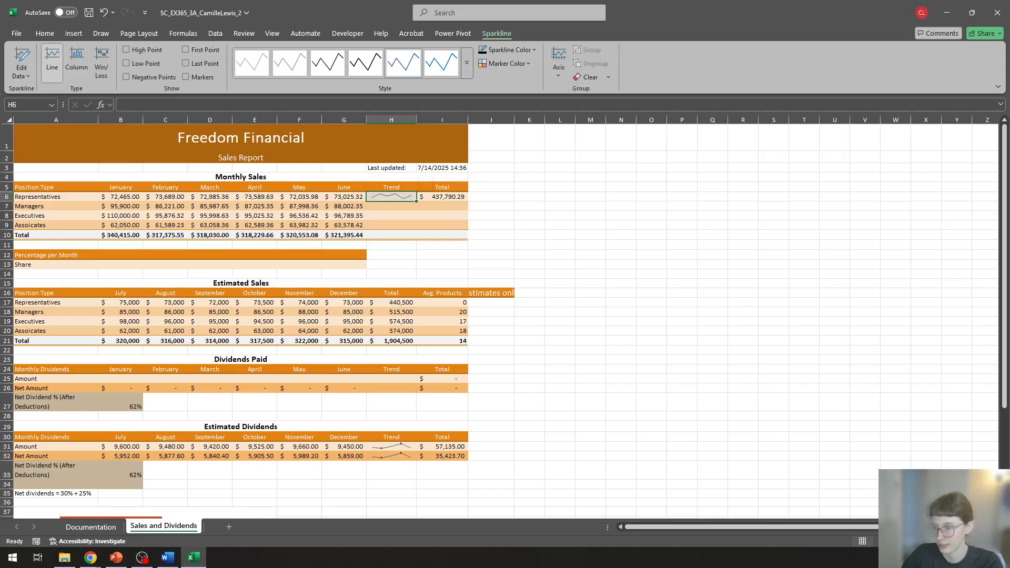
Step: Fill the Representatives sparkline from H6 down through H10 in the Trend column and view the Auto Fill options
key("alt+Tab")
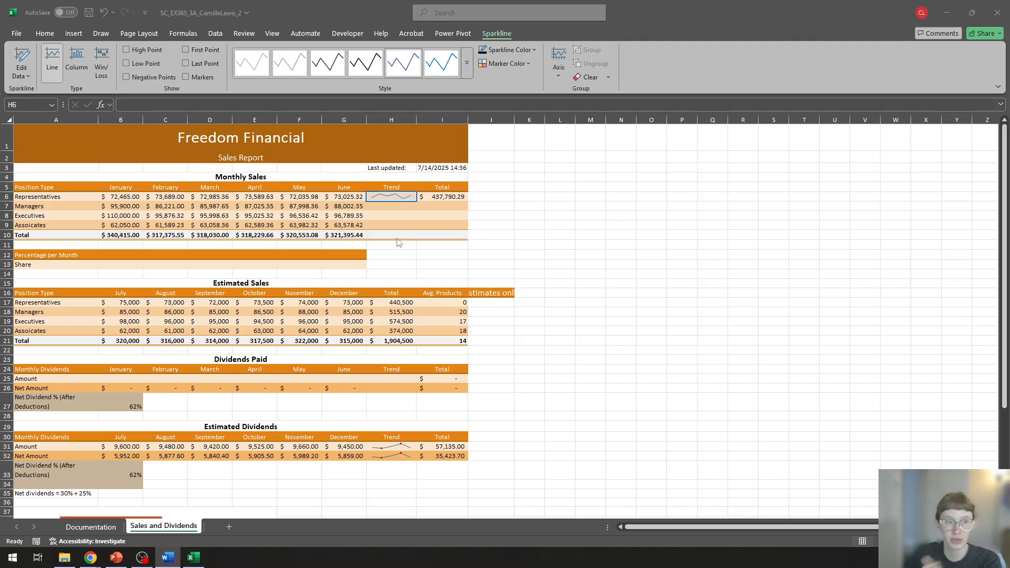
left_click(393, 201)
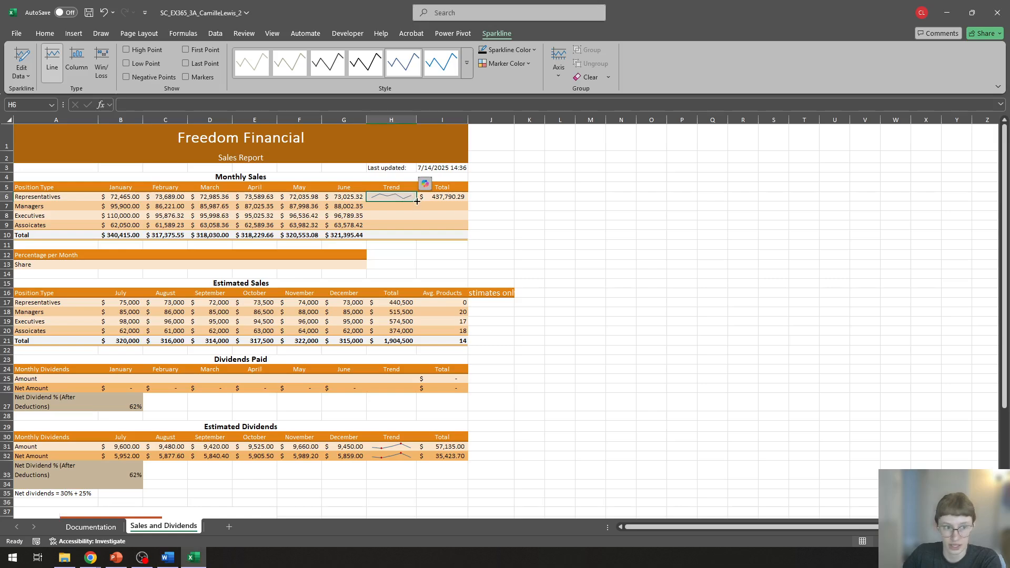
left_click_drag(415, 202, 416, 238)
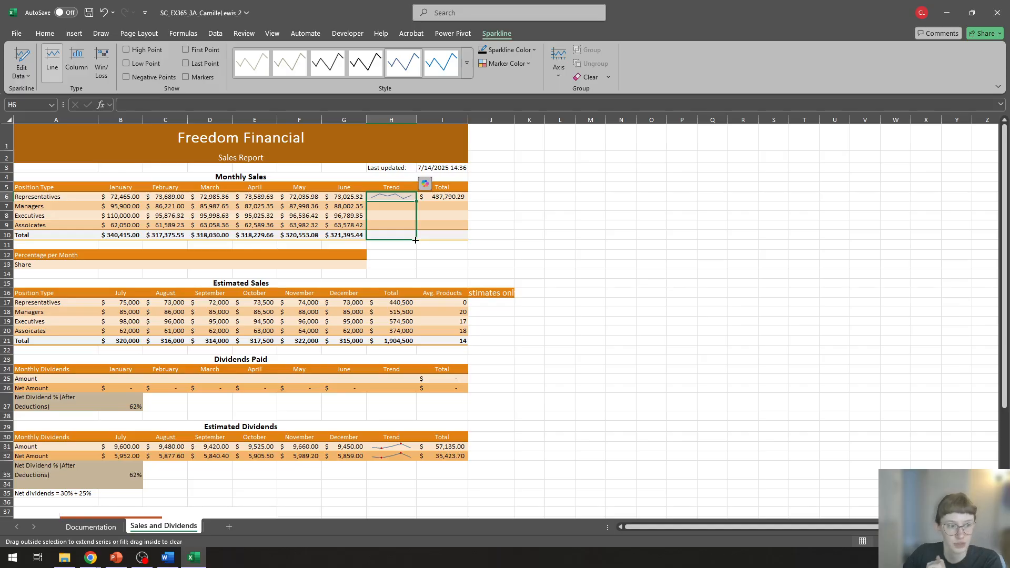
left_click_drag(415, 240, 416, 240)
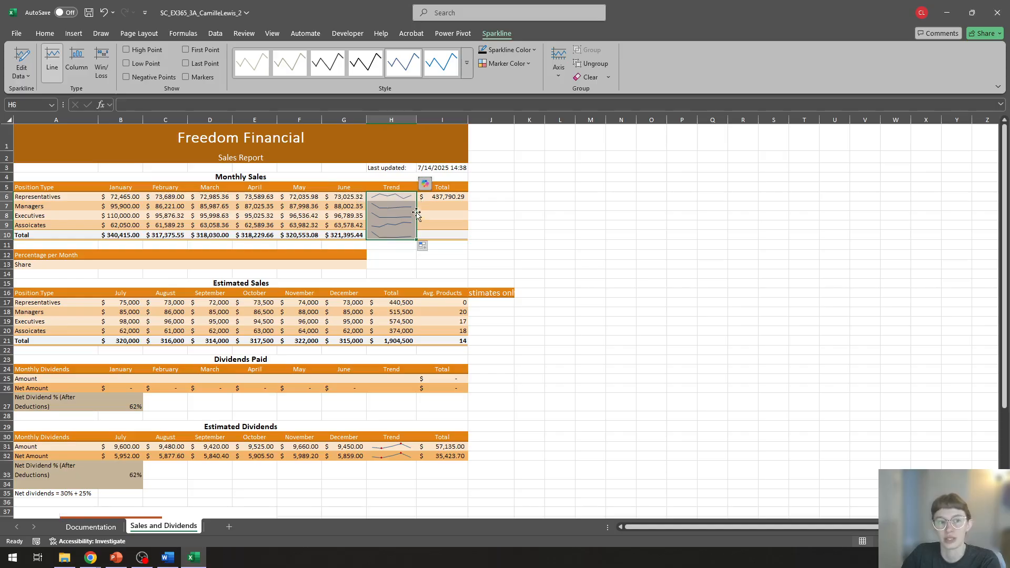
left_click(427, 248)
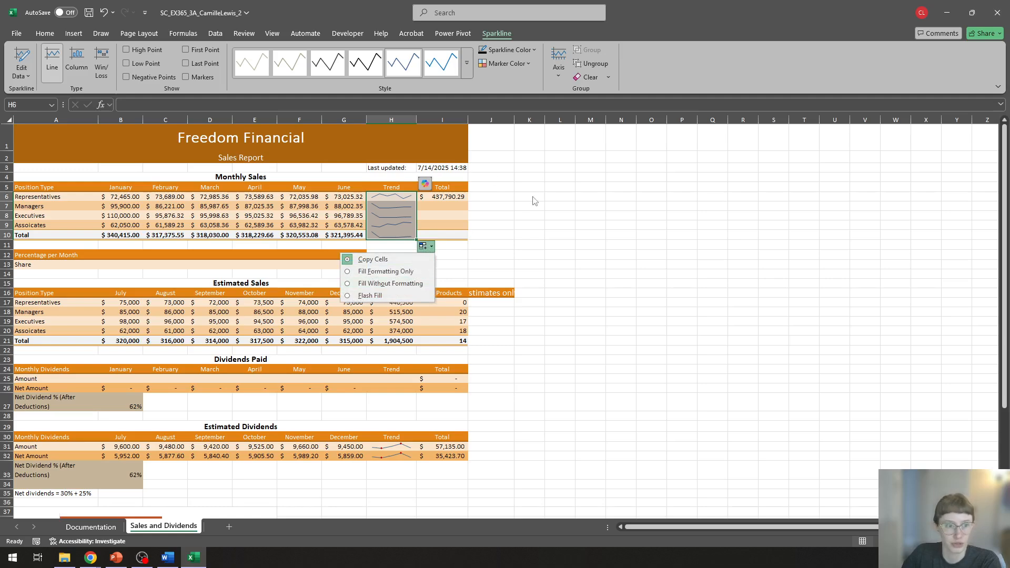
left_click(551, 199)
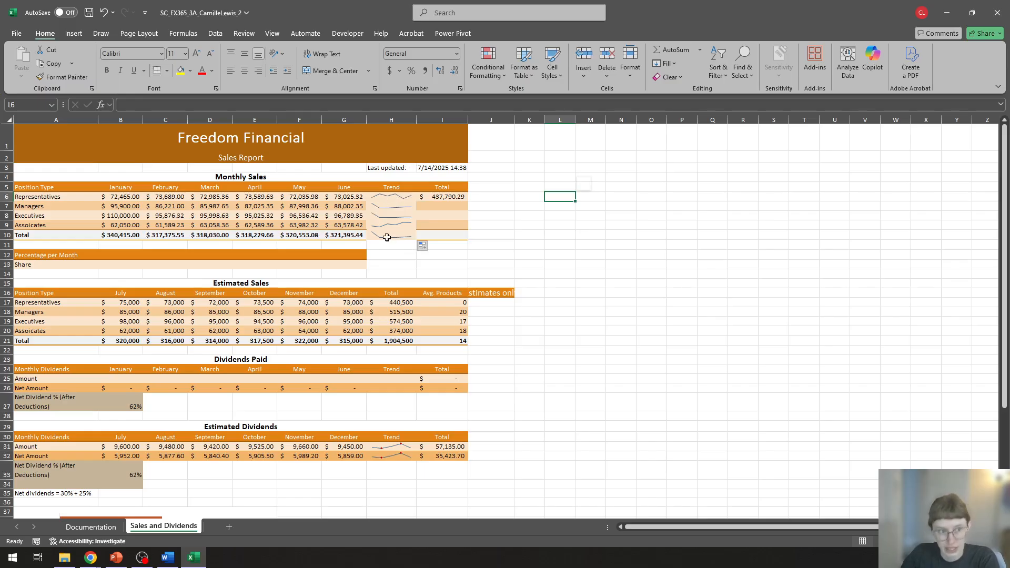
Step: Switch the Trend sparkline fill in H6:H10 to Fill Without Formatting, and undo the fill back to the sparkline in H6
left_click(426, 247)
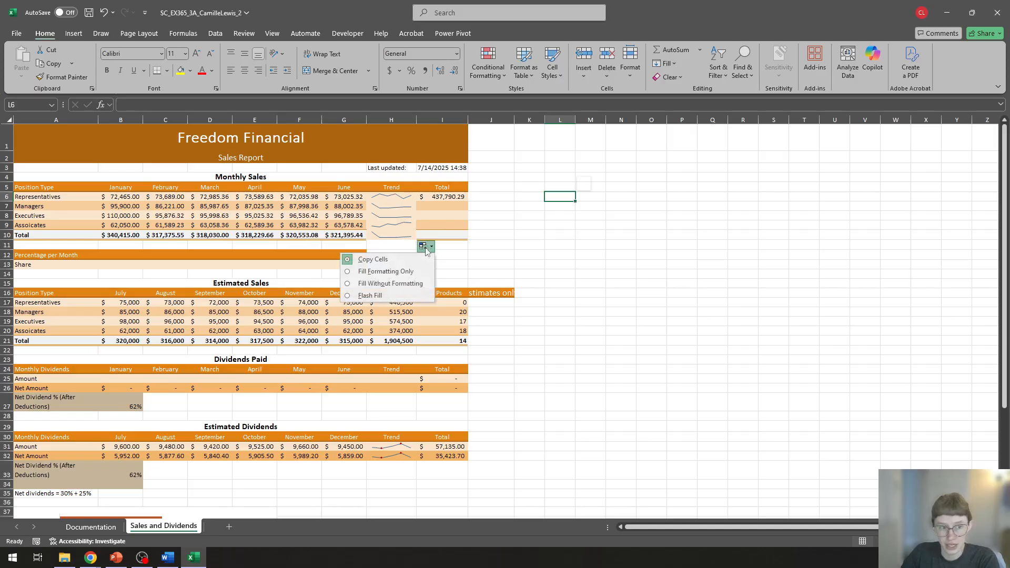
left_click(399, 285)
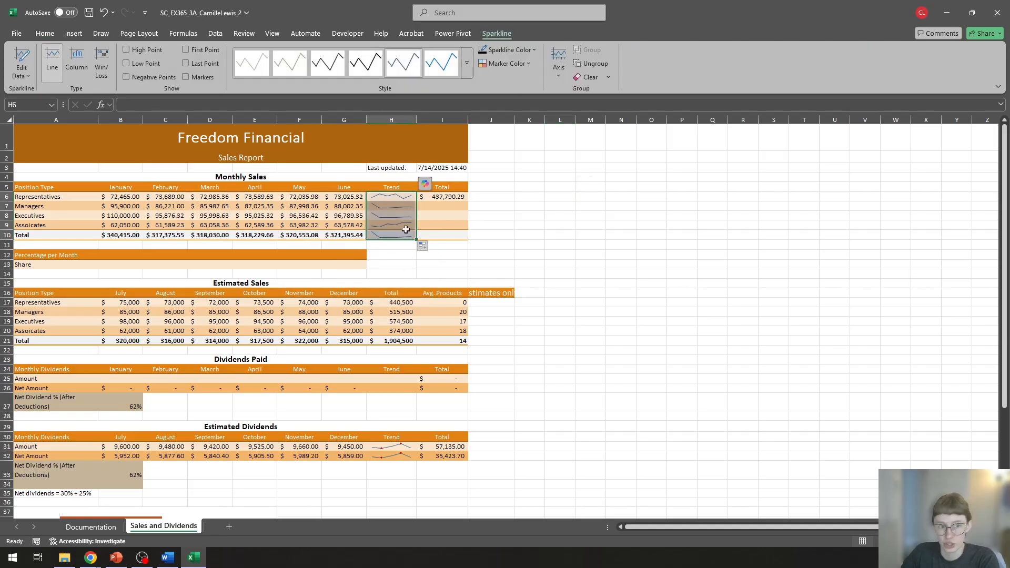
left_click(536, 214)
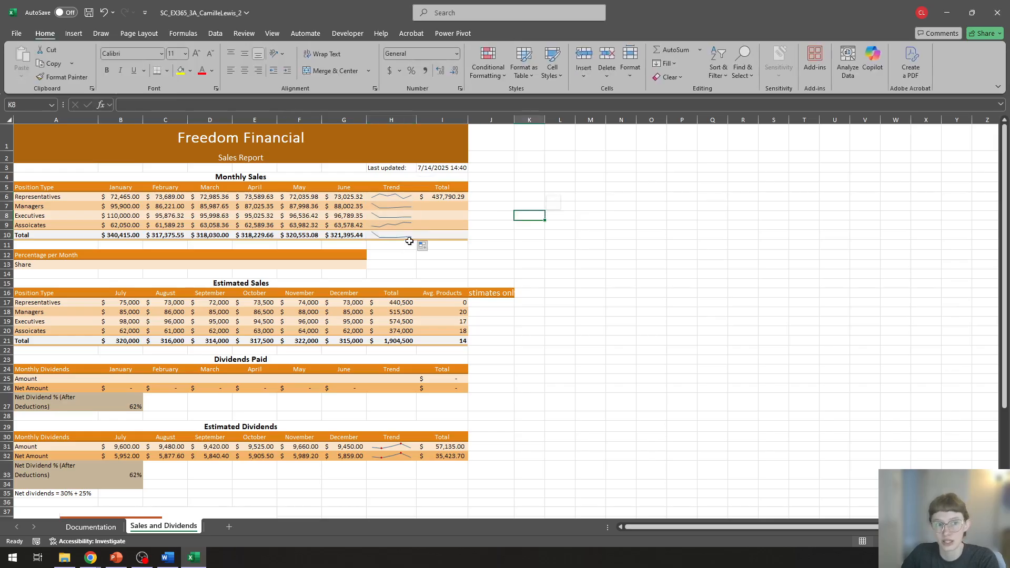
left_click(104, 14)
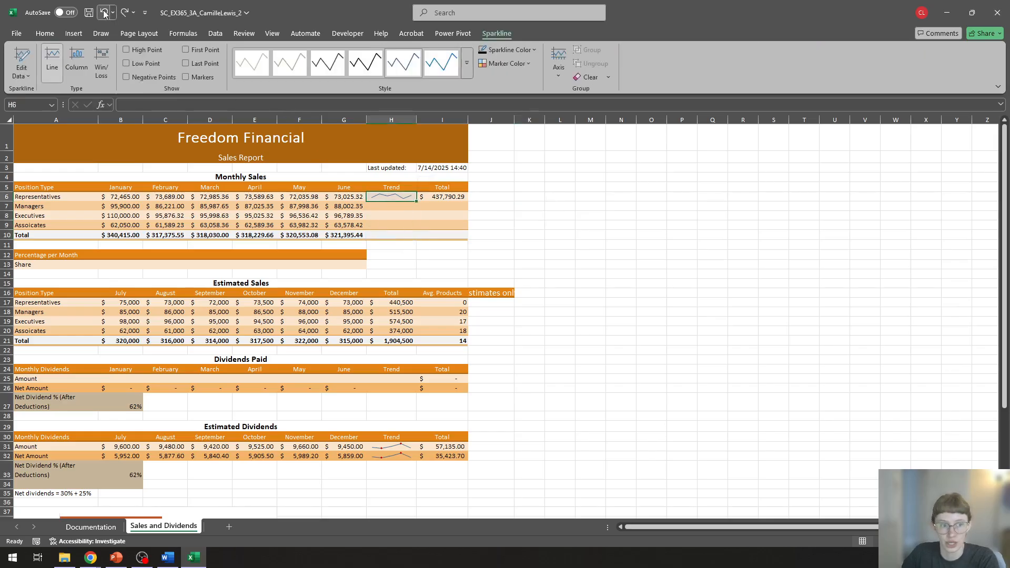
left_click(105, 14)
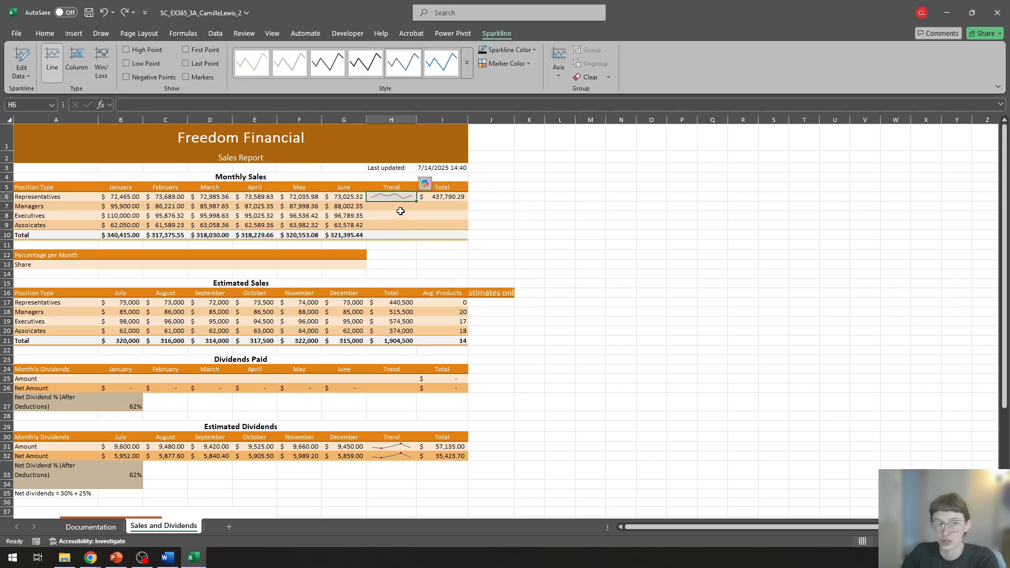
Step: Fill the sparkline from H6 down through H10 in the Trend column without formatting
left_click_drag(416, 202, 417, 242)
left_click(423, 246)
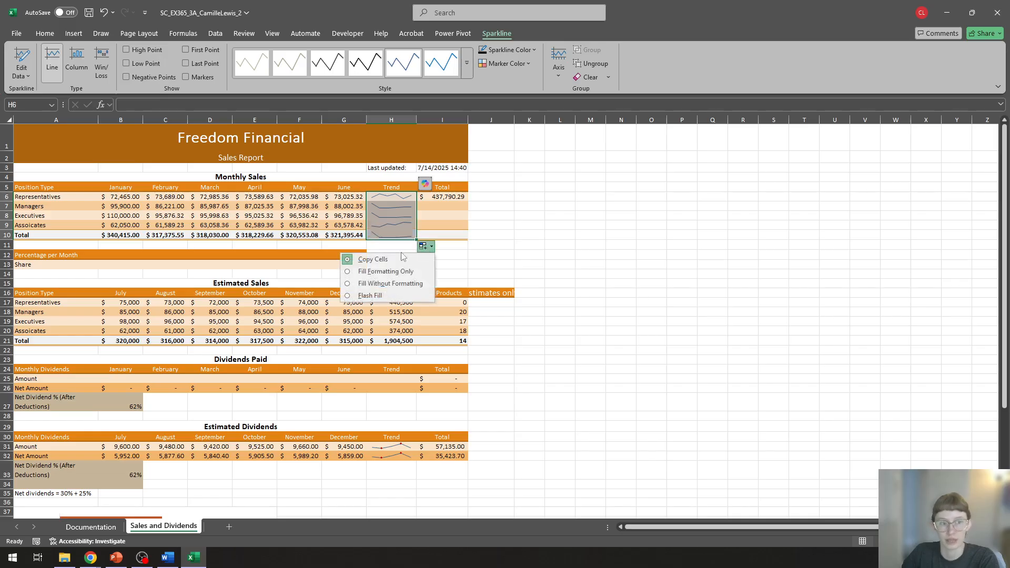
left_click(393, 285)
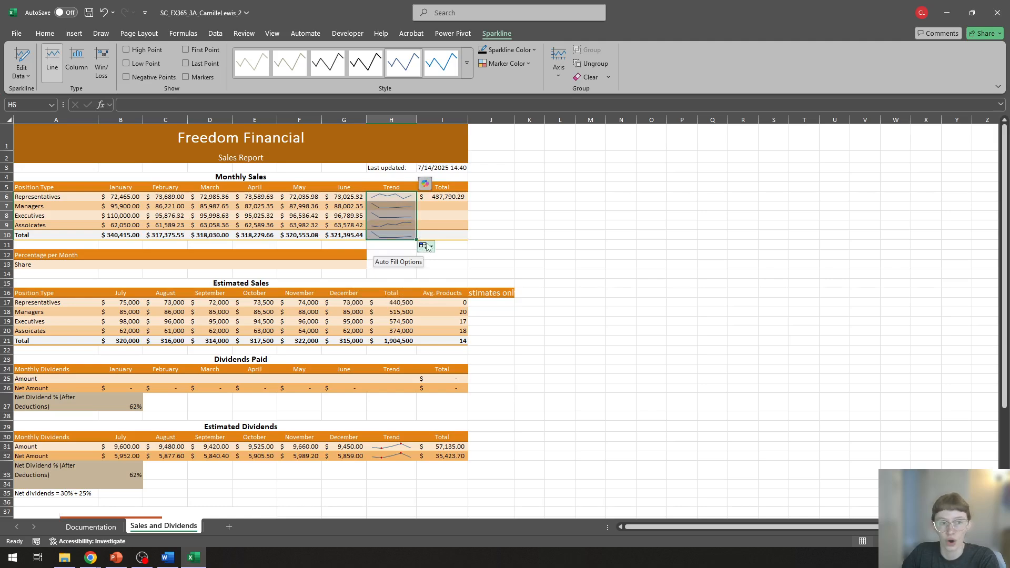
left_click(530, 208)
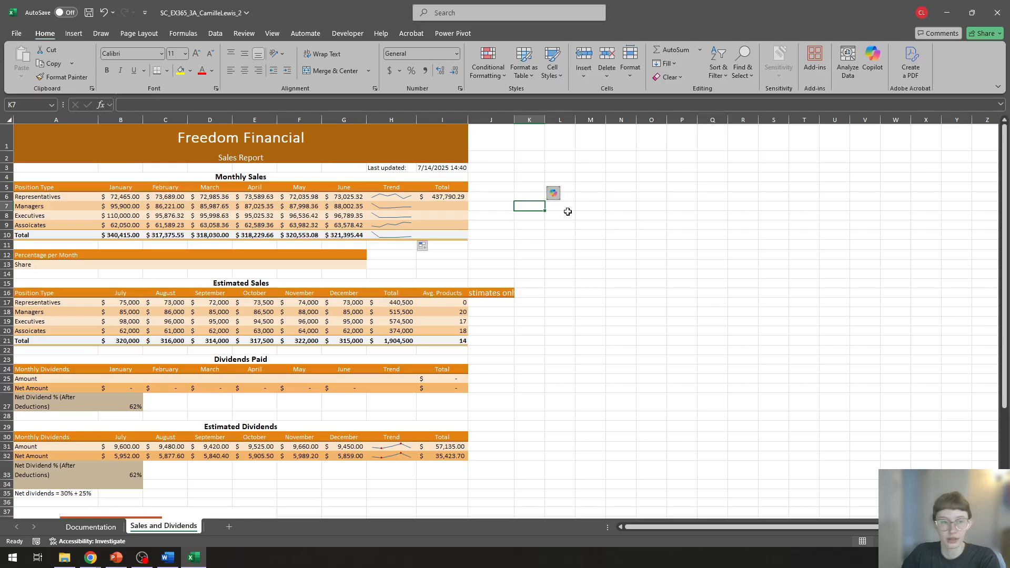
Step: Set the color of the Trend sparklines in H6:H10 to Olive Green, Text 2, and show their high and low points
left_click_drag(390, 196, 389, 235)
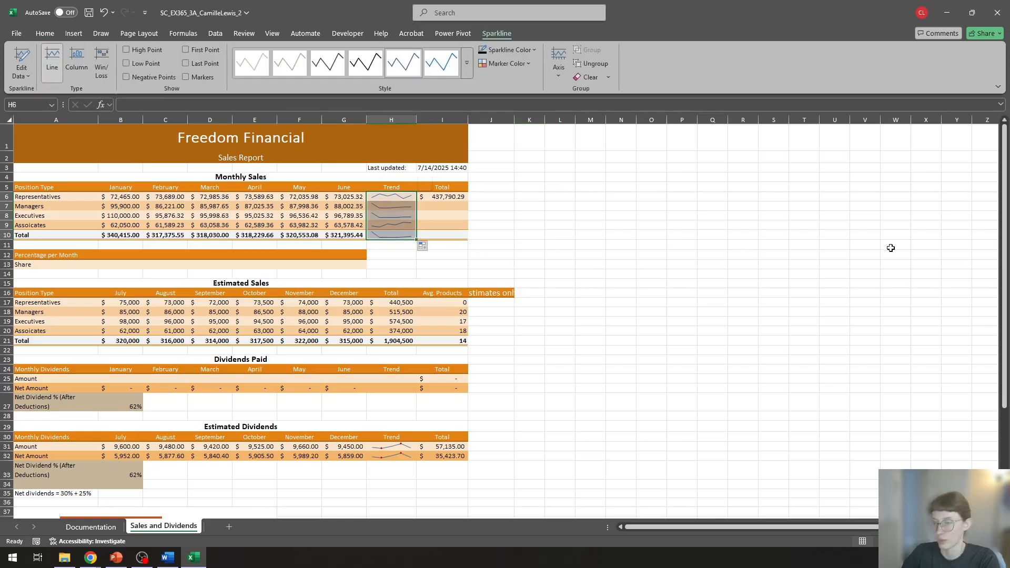
key("alt+Tab")
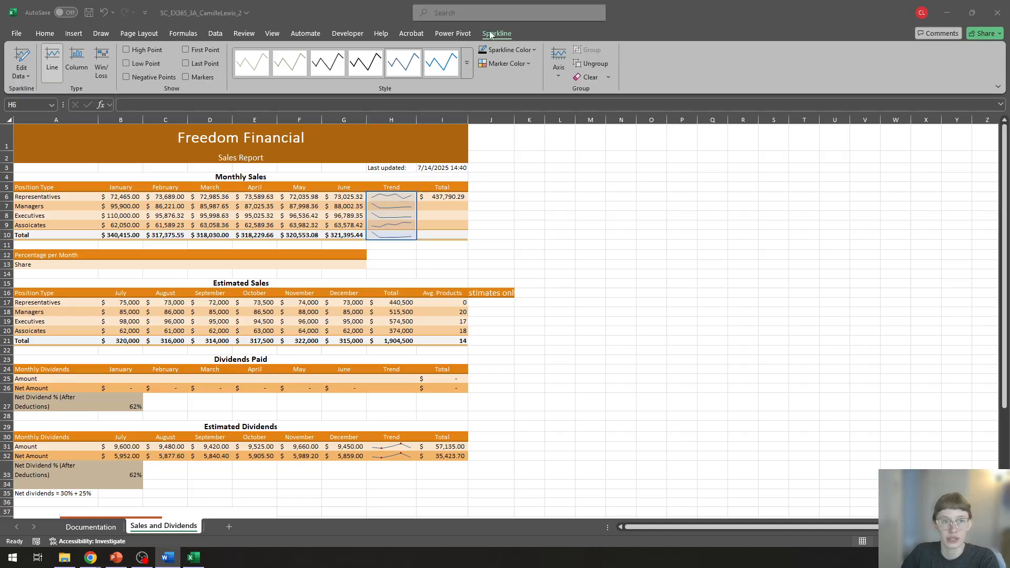
left_click(506, 43)
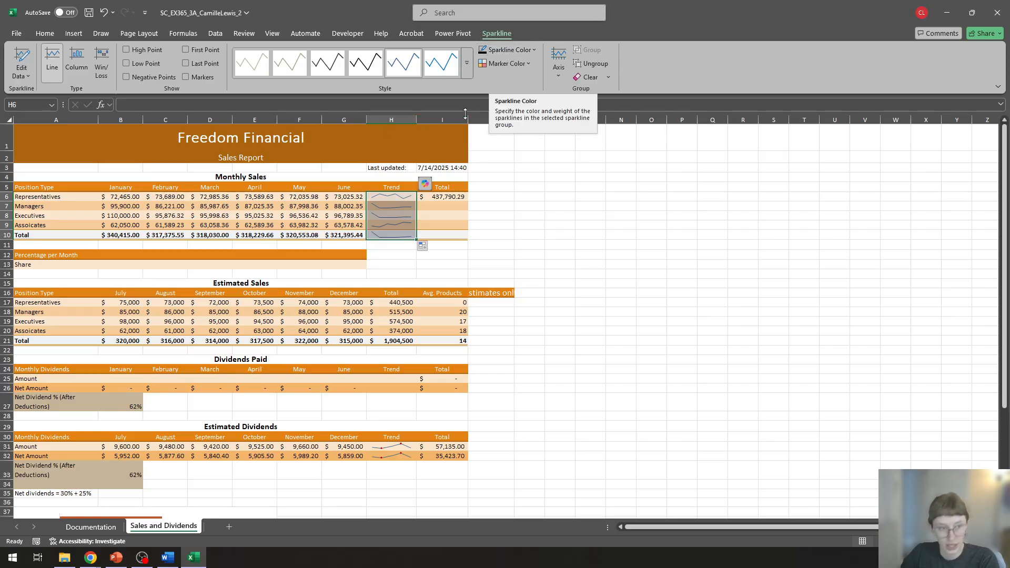
left_click(508, 51)
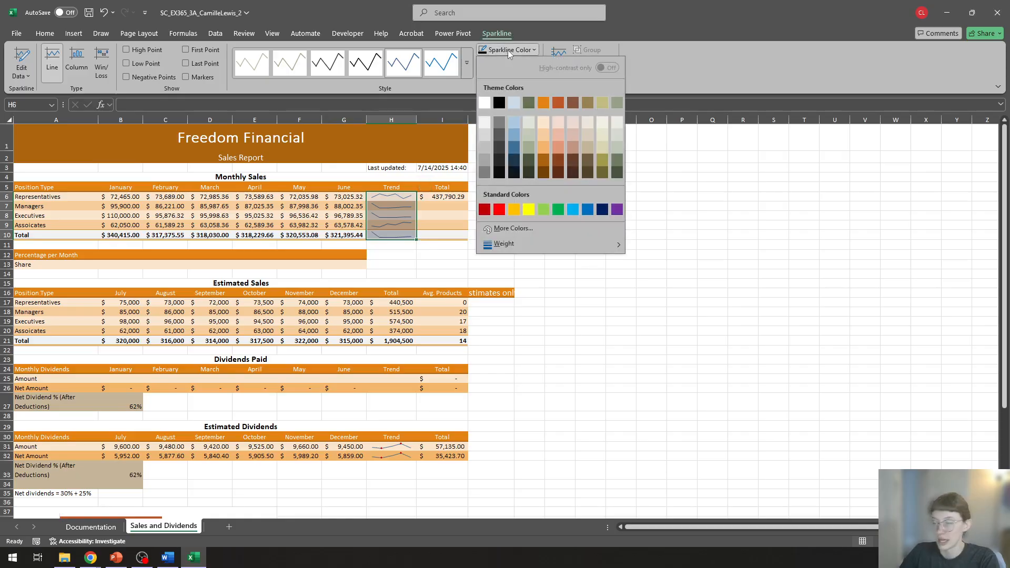
left_click(528, 102)
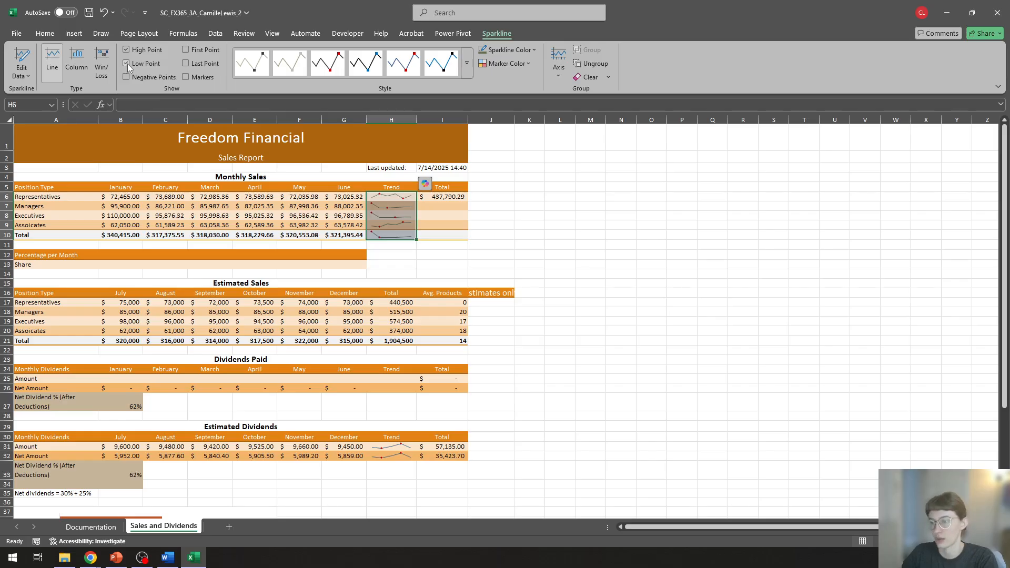
left_click(562, 206)
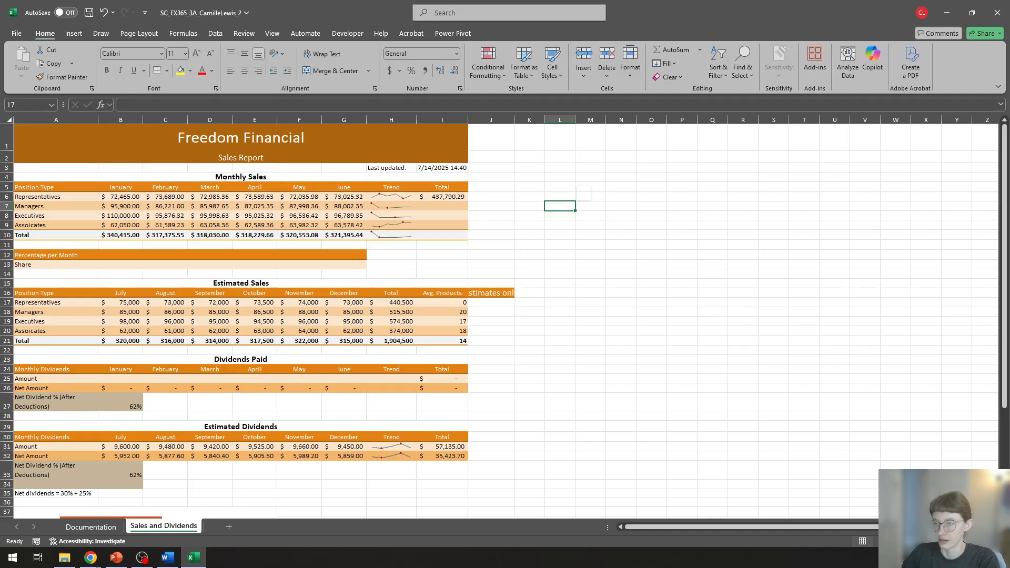
Step: Fill the Total formula from I6 down through I10 in the Monthly Sales table without formatting
key("alt+Tab")
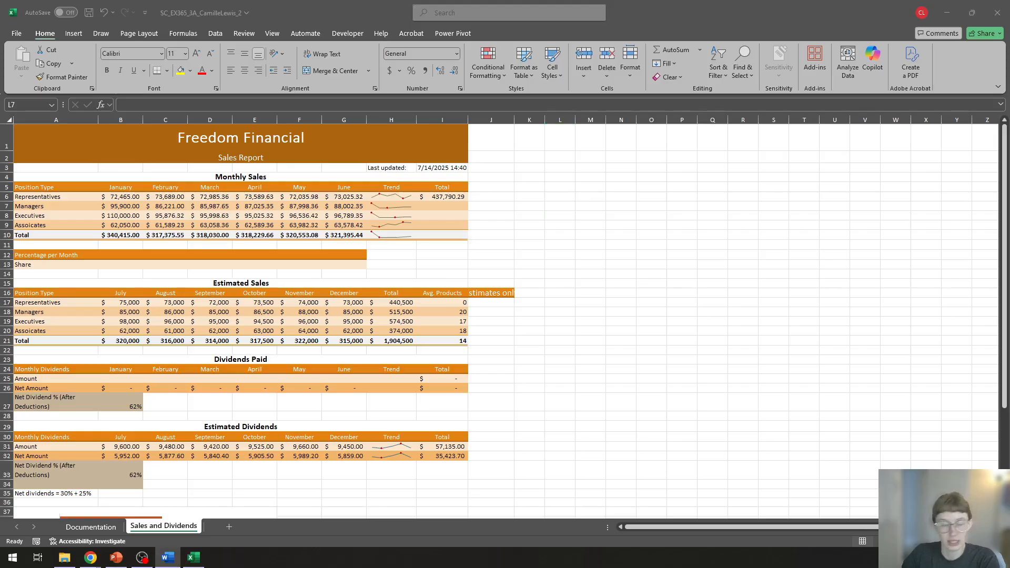
key("alt+Tab")
left_click(441, 197)
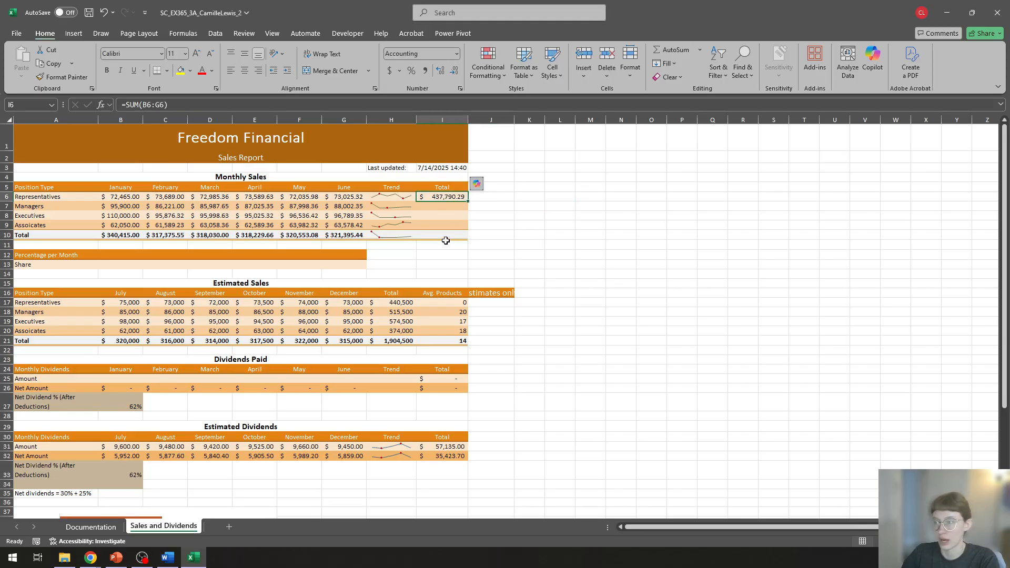
left_click_drag(467, 201, 467, 242)
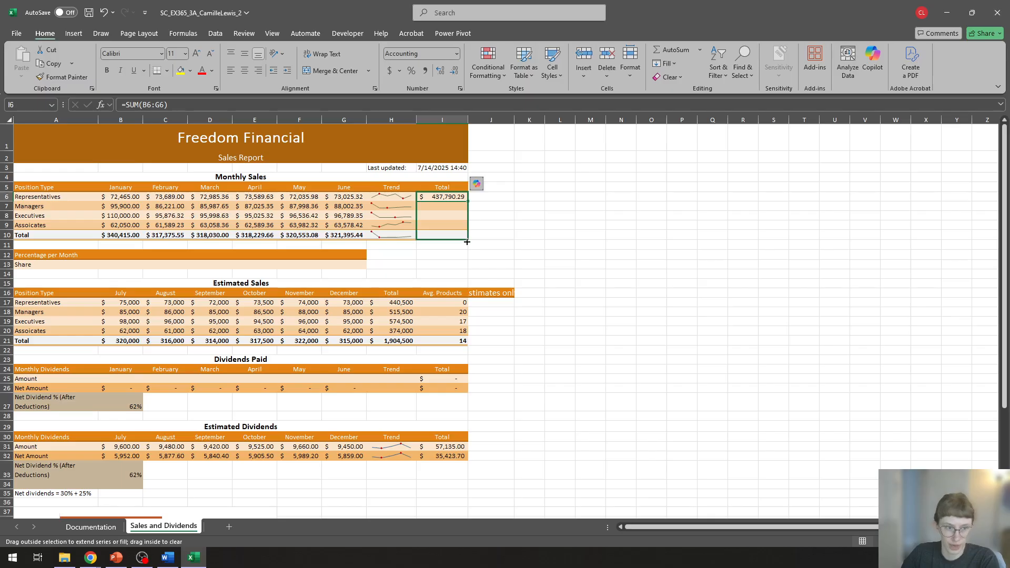
left_click_drag(467, 242, 467, 242)
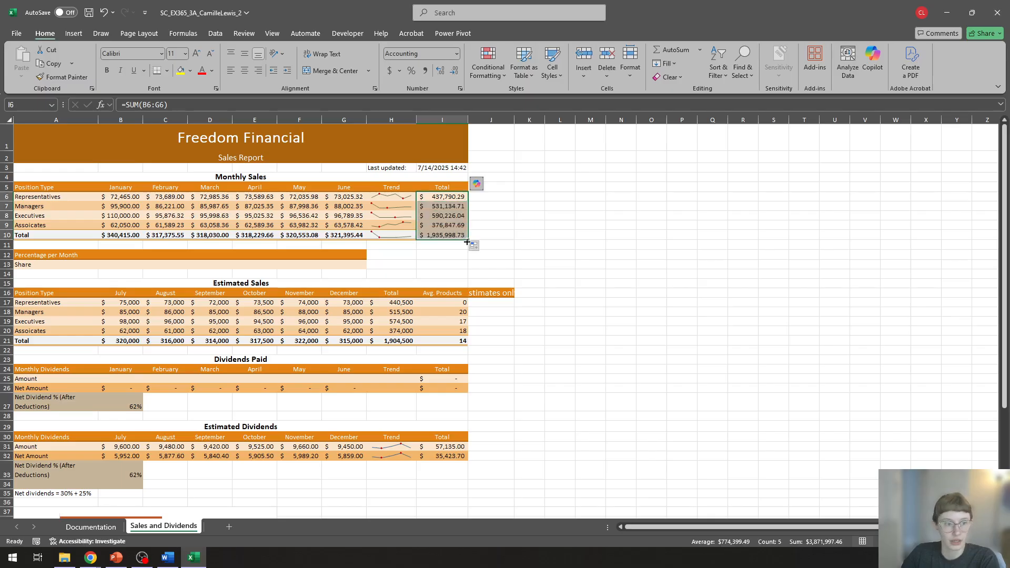
left_click(476, 248)
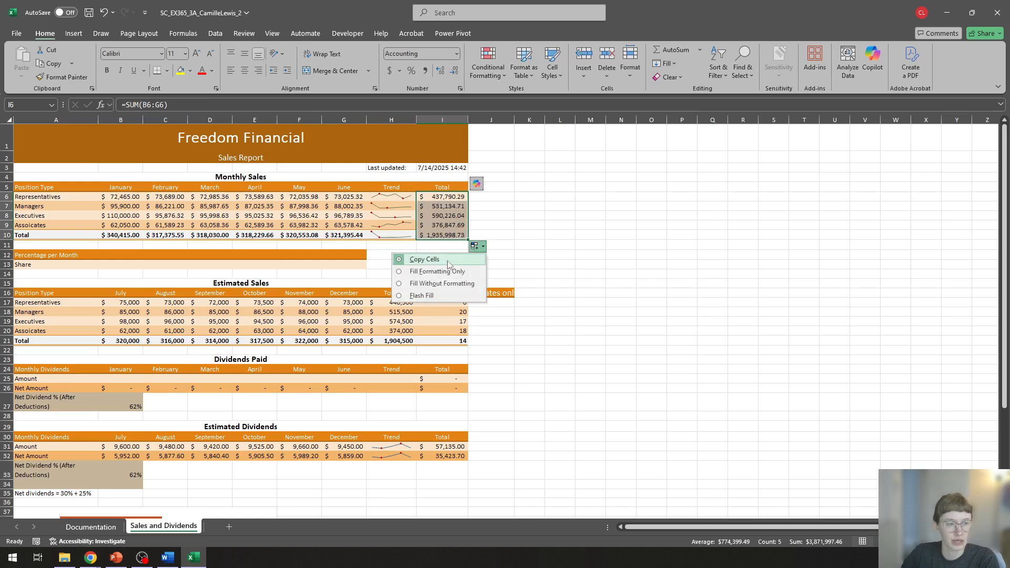
left_click(450, 284)
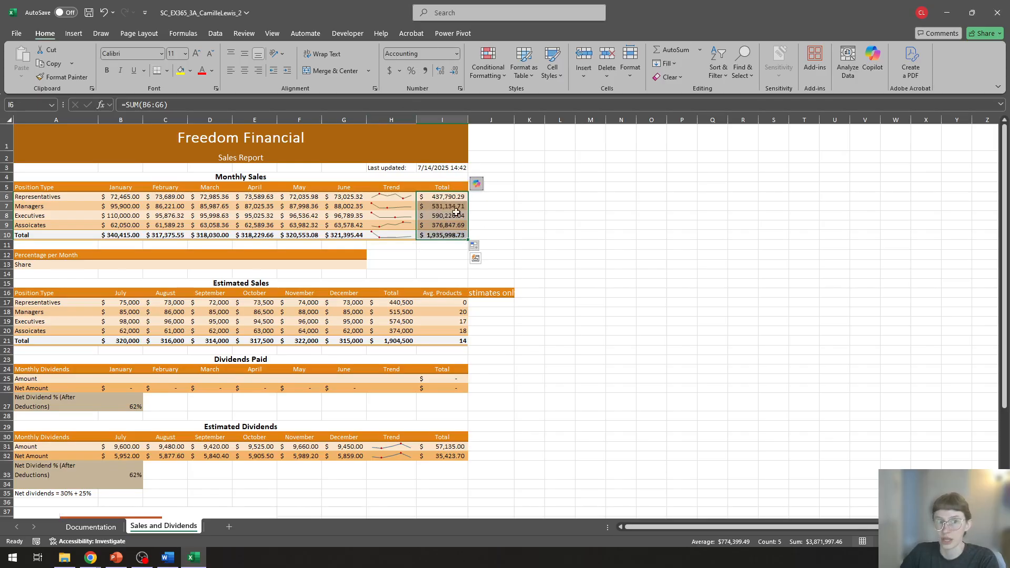
left_click(477, 245)
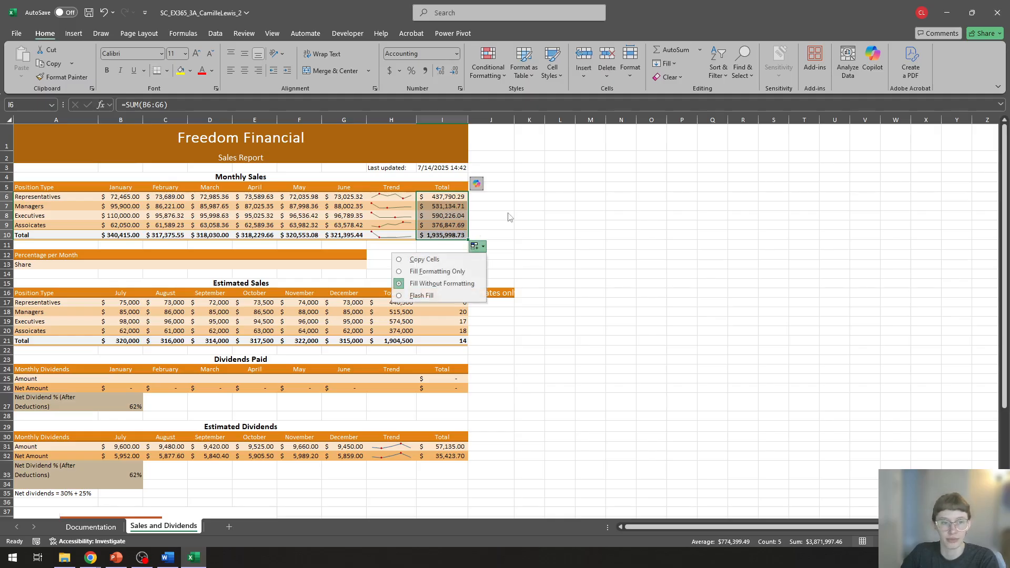
left_click(526, 206)
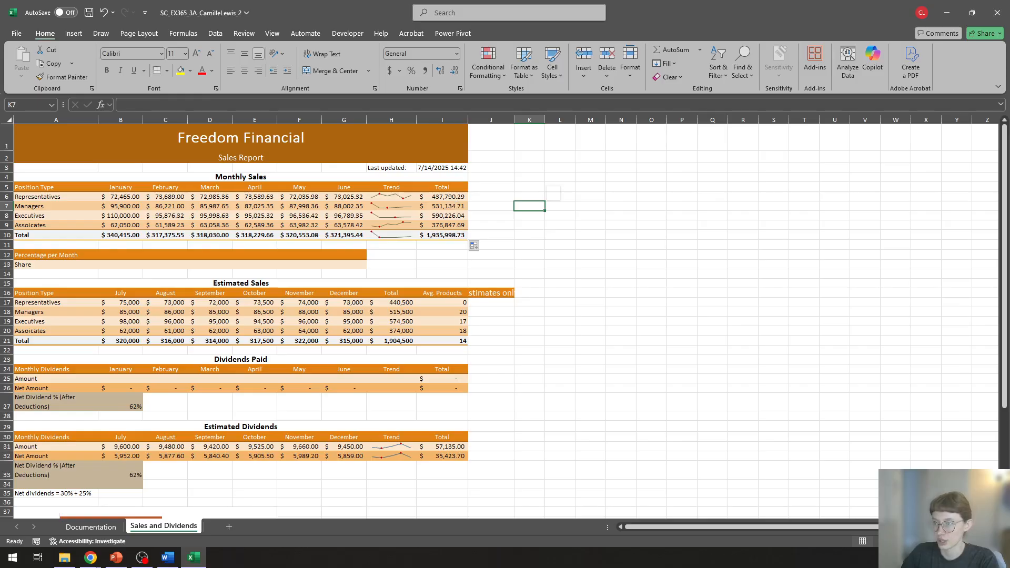
key("alt+Tab")
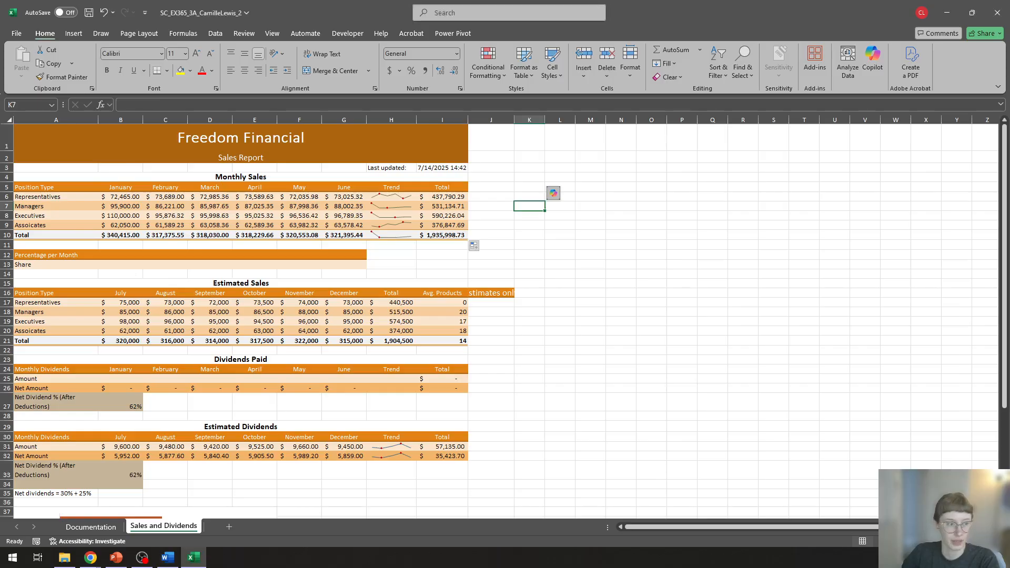
scroll(609, 171, "up", 2)
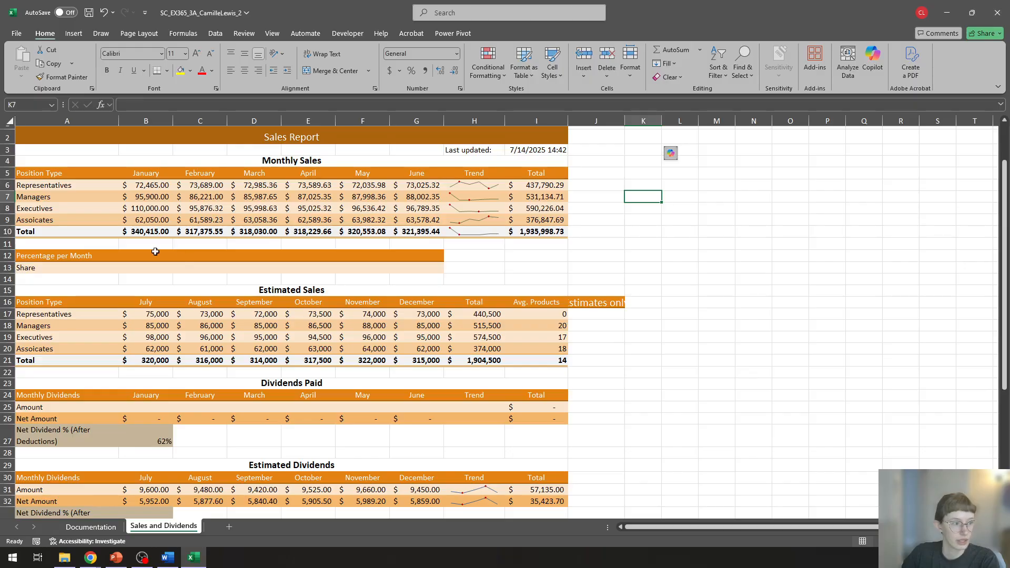
left_click(144, 270)
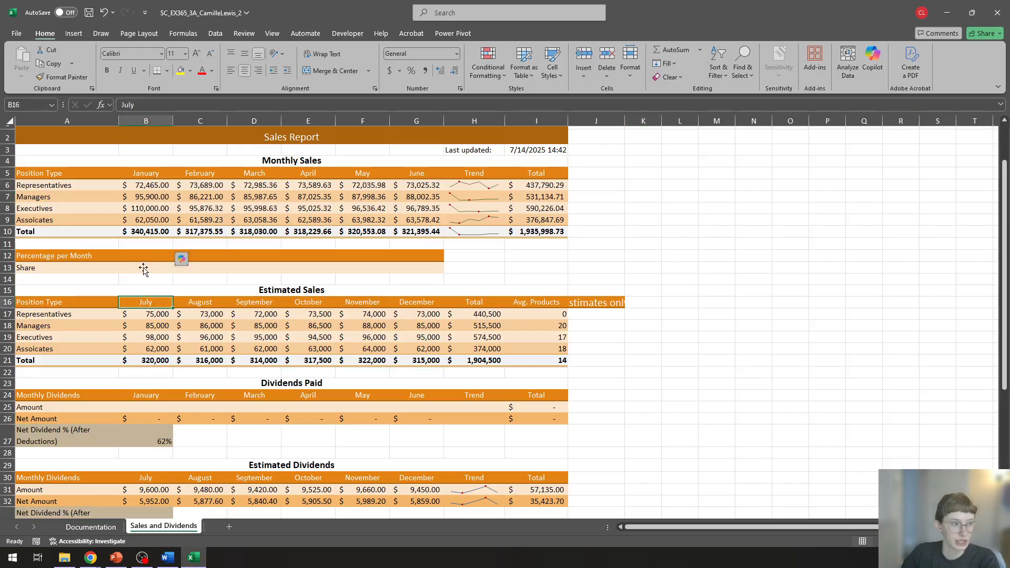
left_click(497, 323)
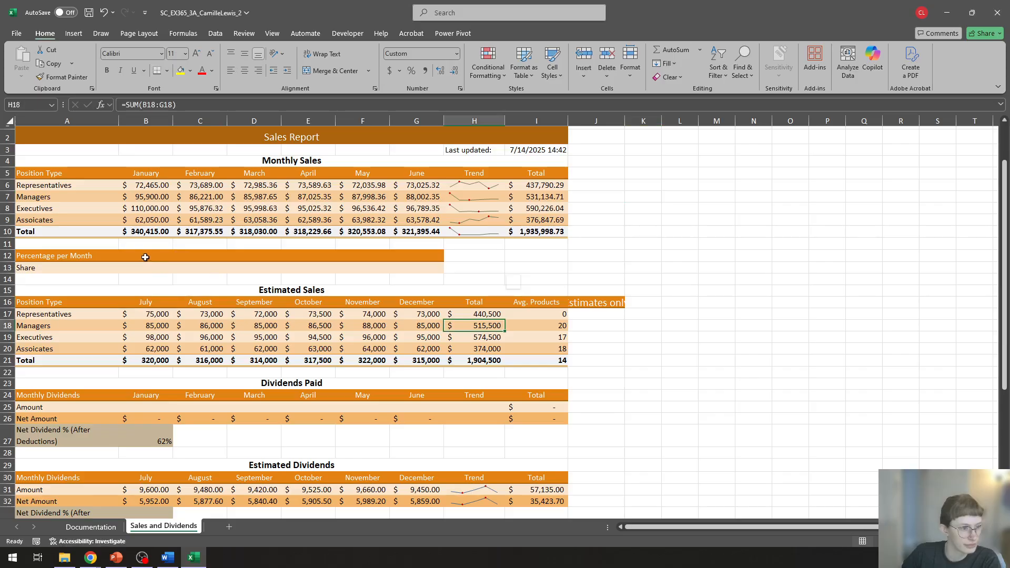
left_click(140, 273)
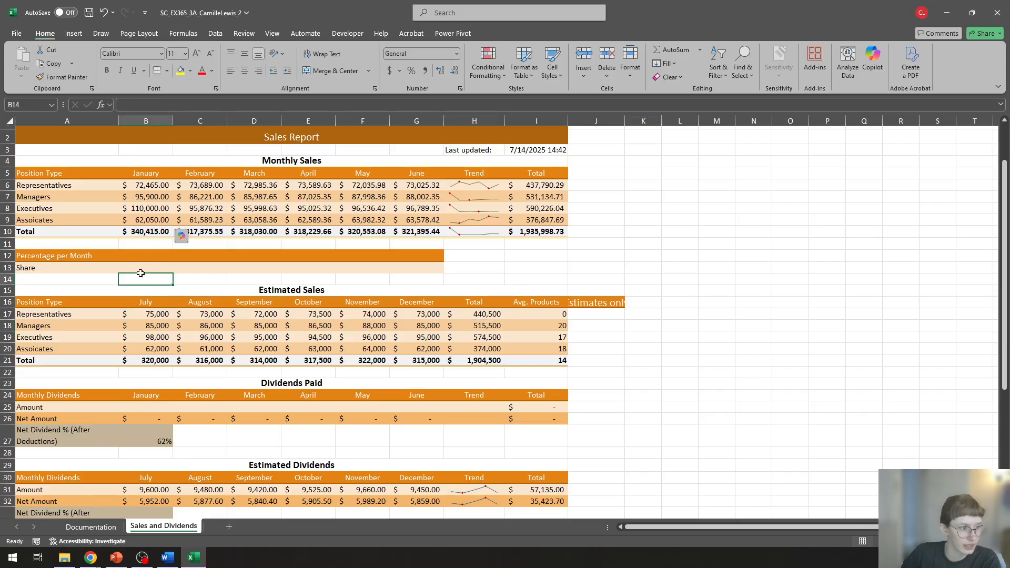
left_click(133, 266)
left_click(692, 285)
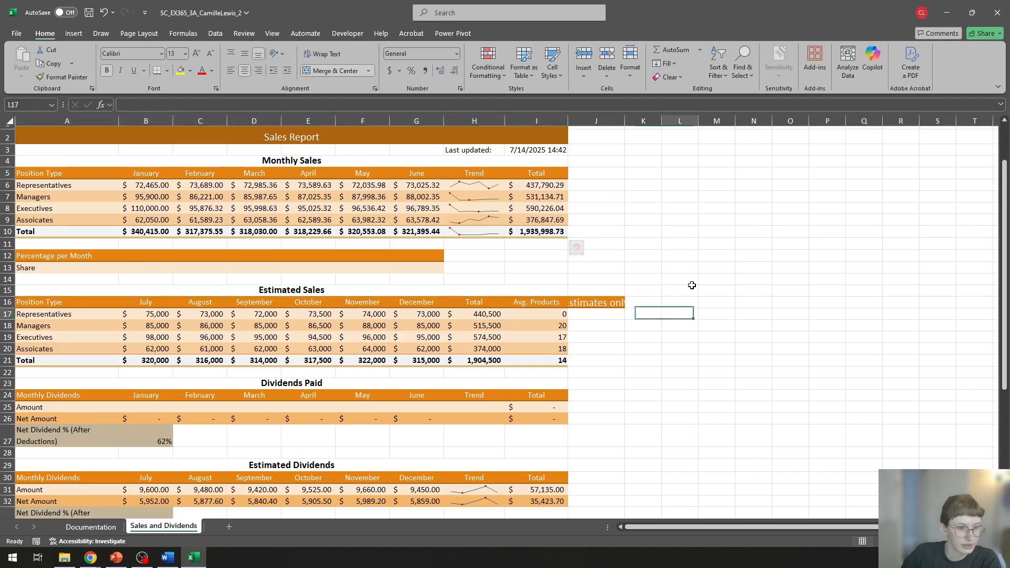
left_click(679, 220)
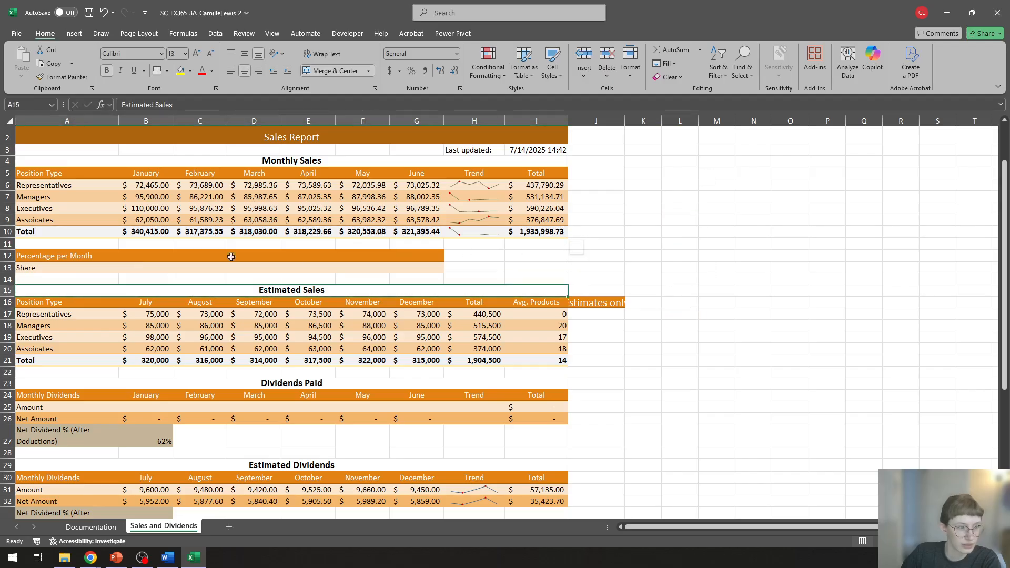
left_click(126, 266)
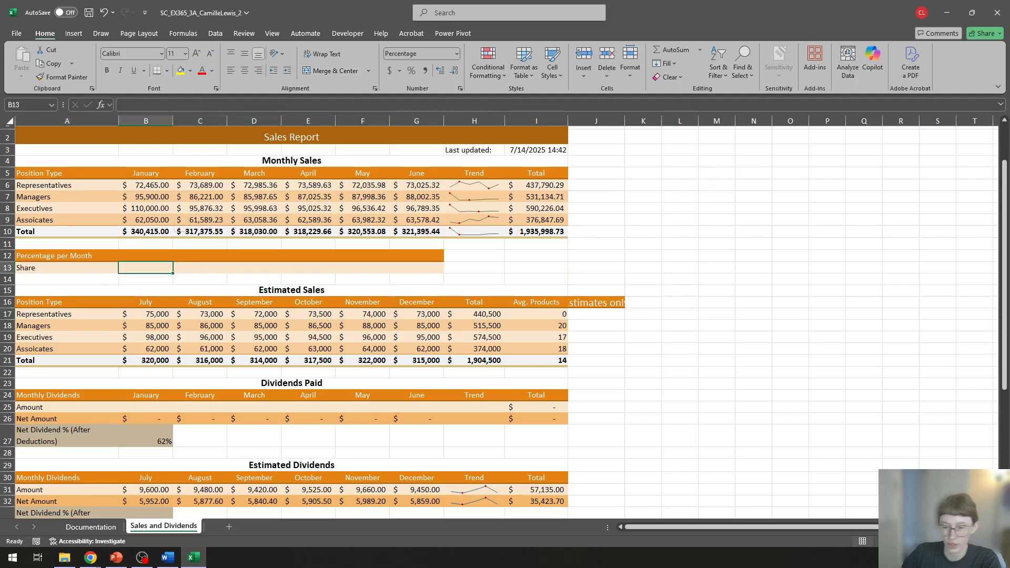
key("alt+Tab")
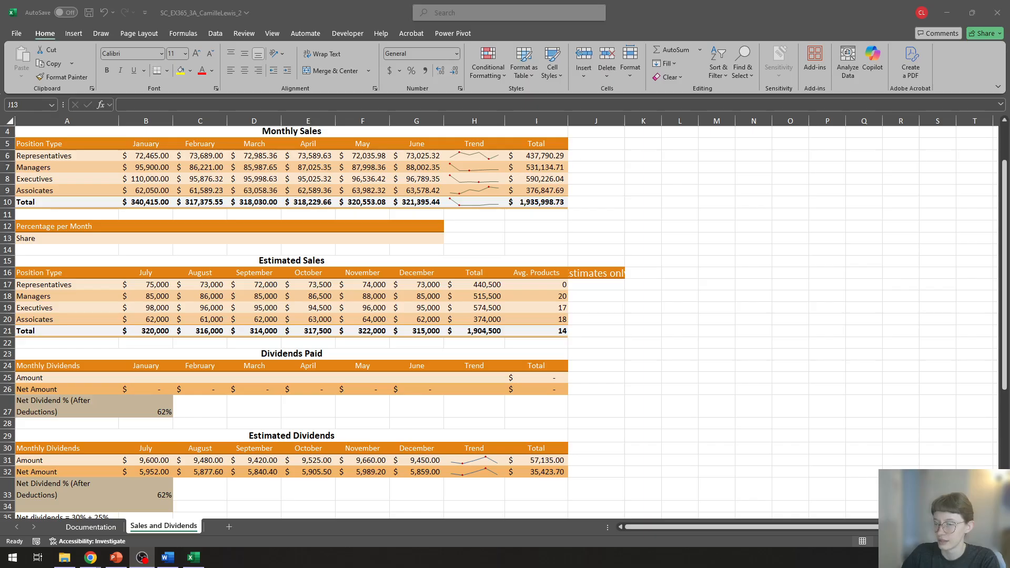
key("alt+Tab")
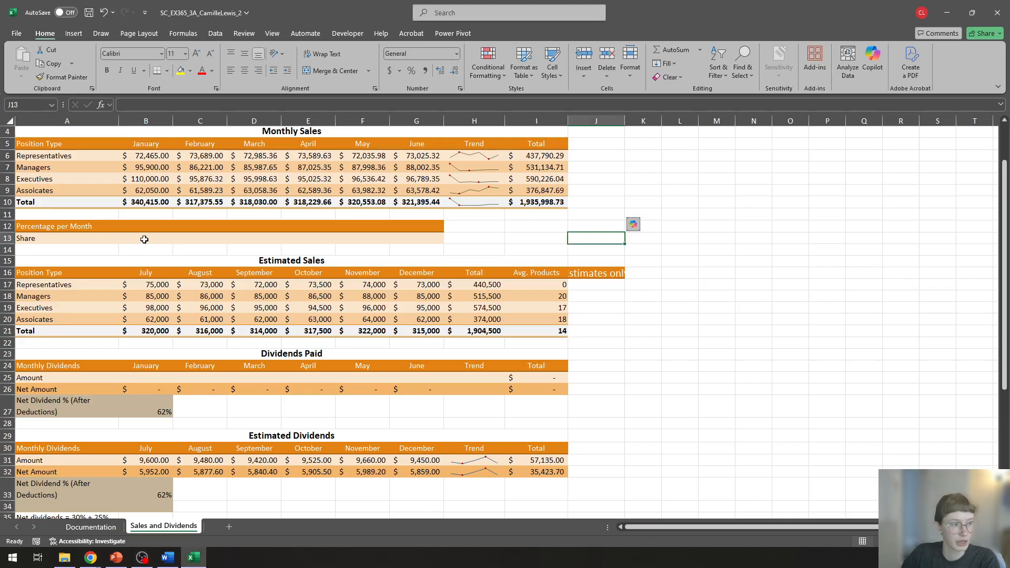
left_click(146, 240)
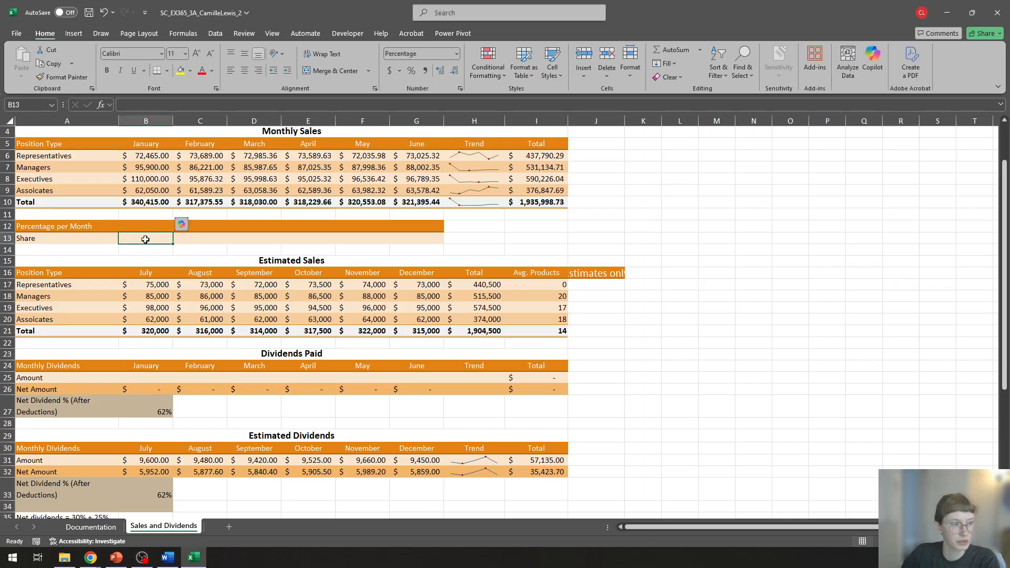
double_click(650, 8)
double_click(576, 15)
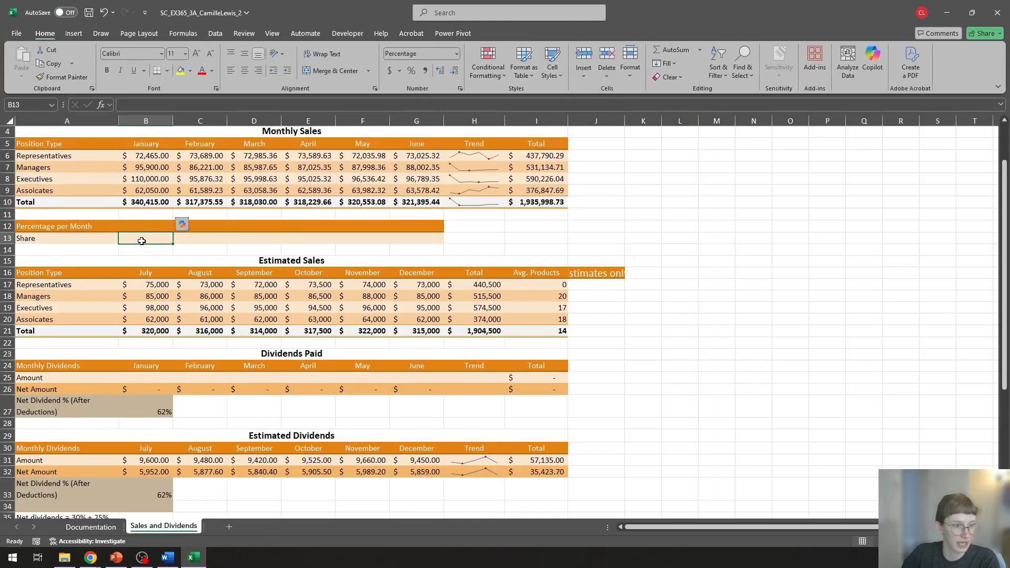
left_click(205, 239)
left_click(299, 240)
left_click(203, 239)
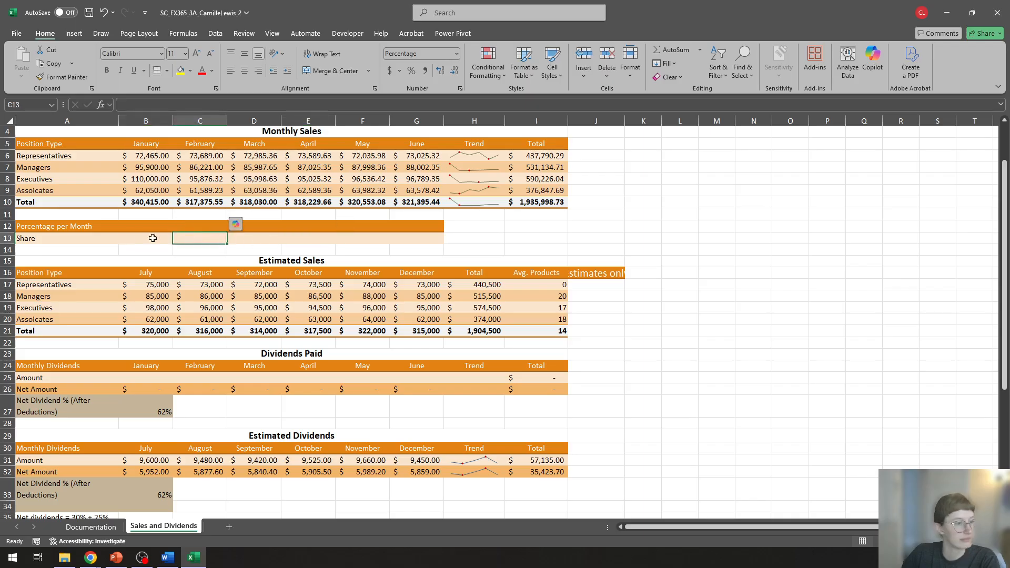
Step: Enter the formula =B10/$I$10 in B13 to calculate January's share of total sales, using an absolute reference to the grand total
left_click(99, 239)
left_click(136, 239)
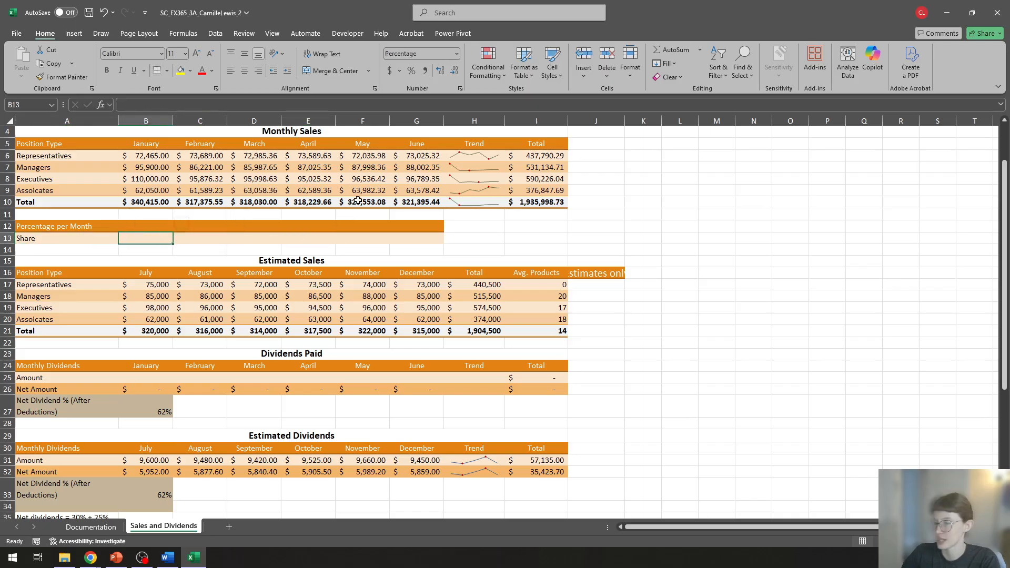
key("alt+Tab")
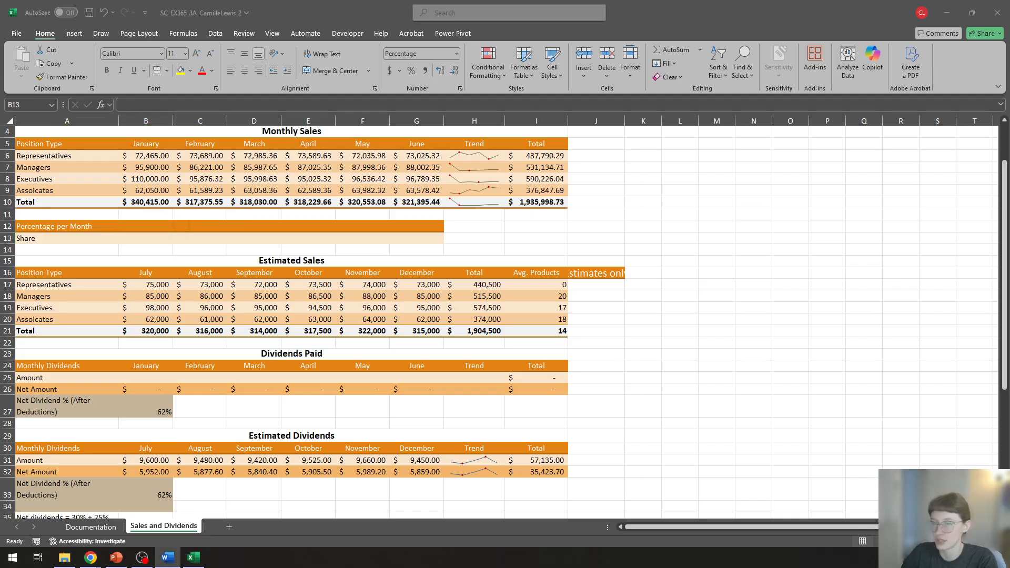
key("alt+Tab")
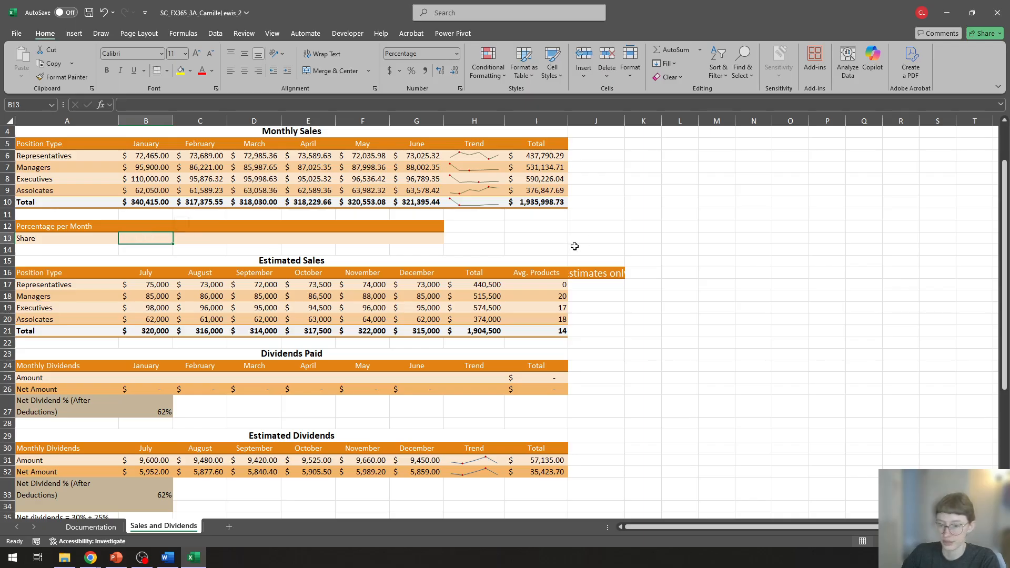
type("=")
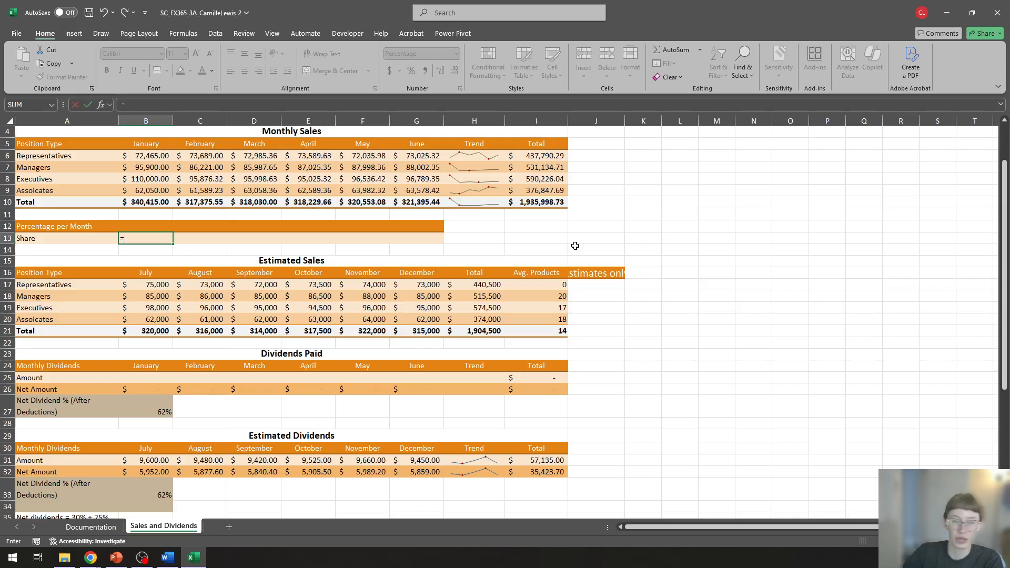
left_click(144, 202)
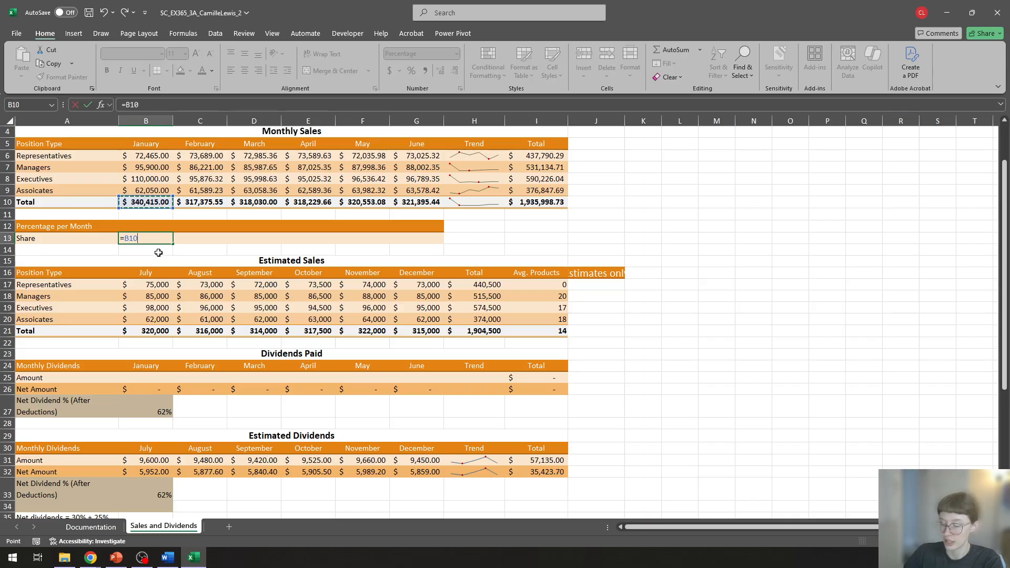
type("/")
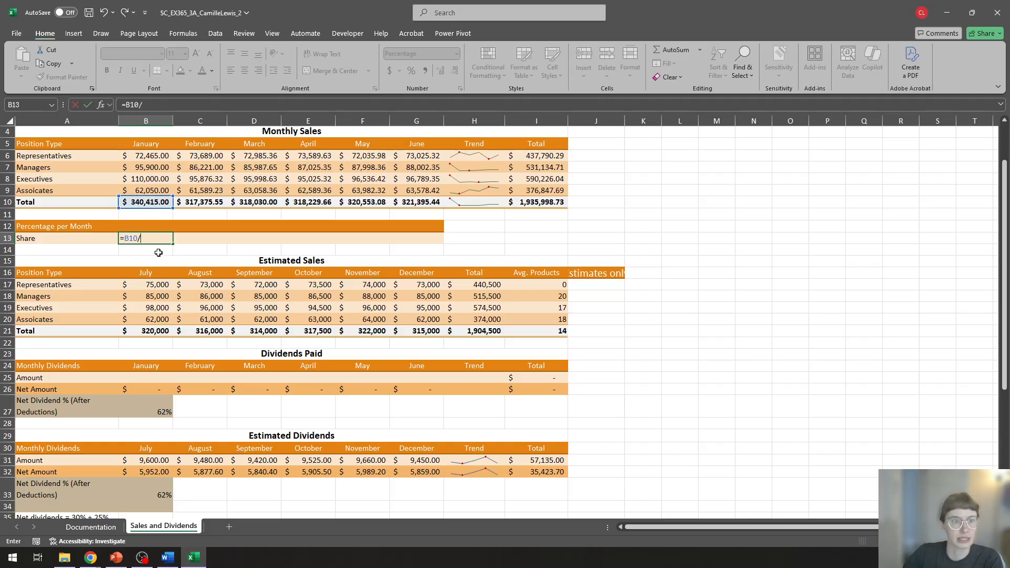
left_click(548, 203)
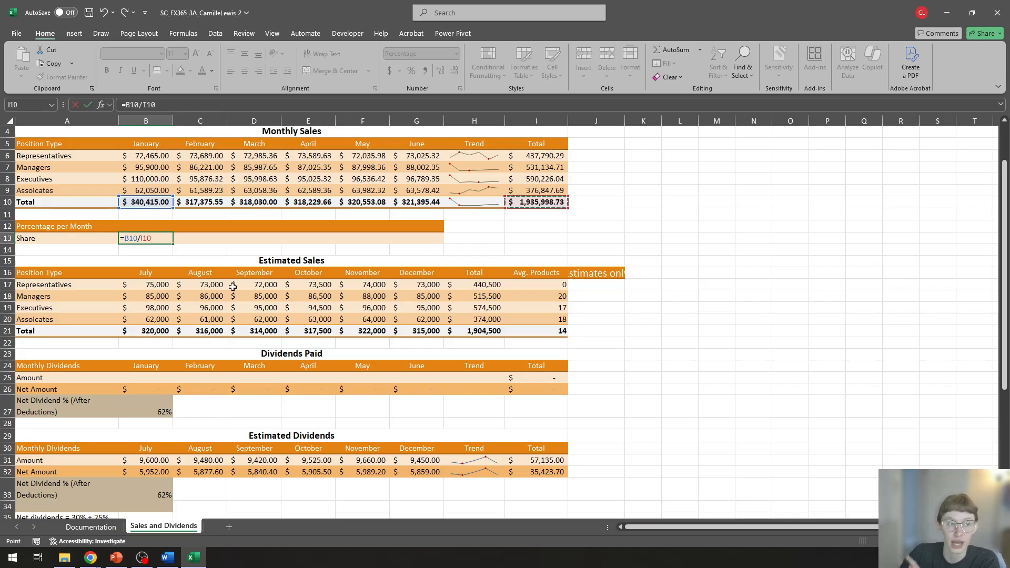
left_click(145, 237)
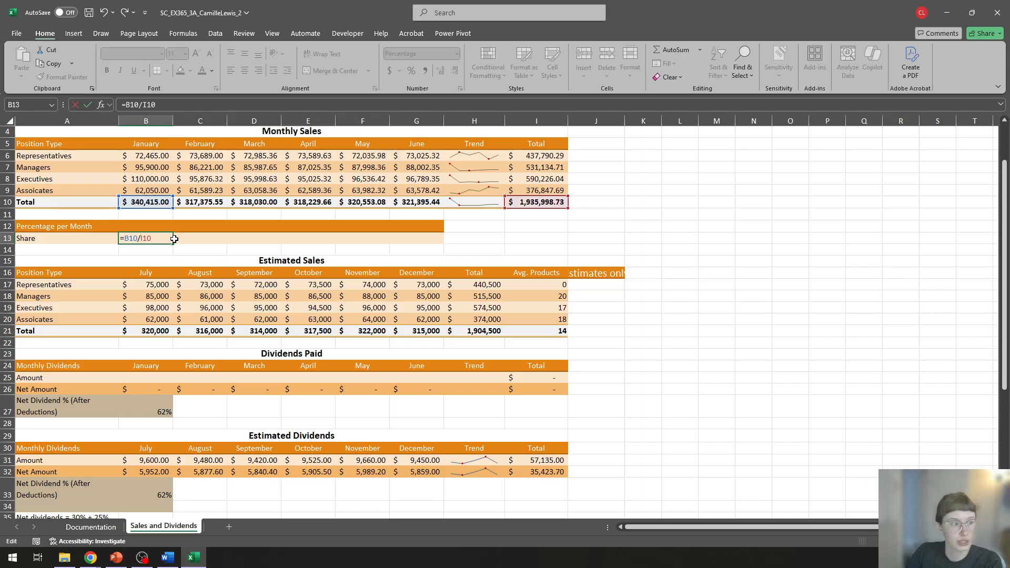
type("$")
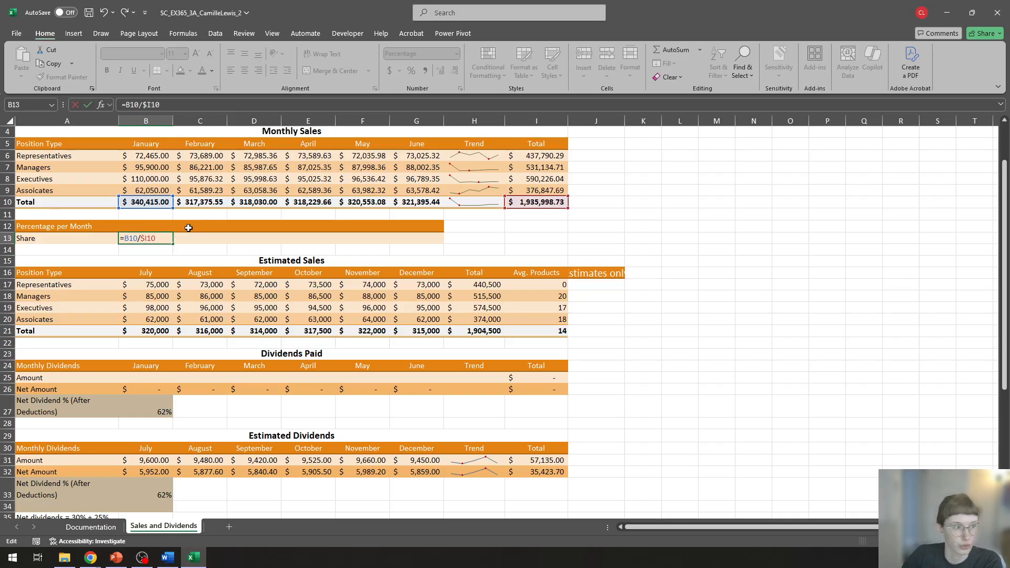
type("$")
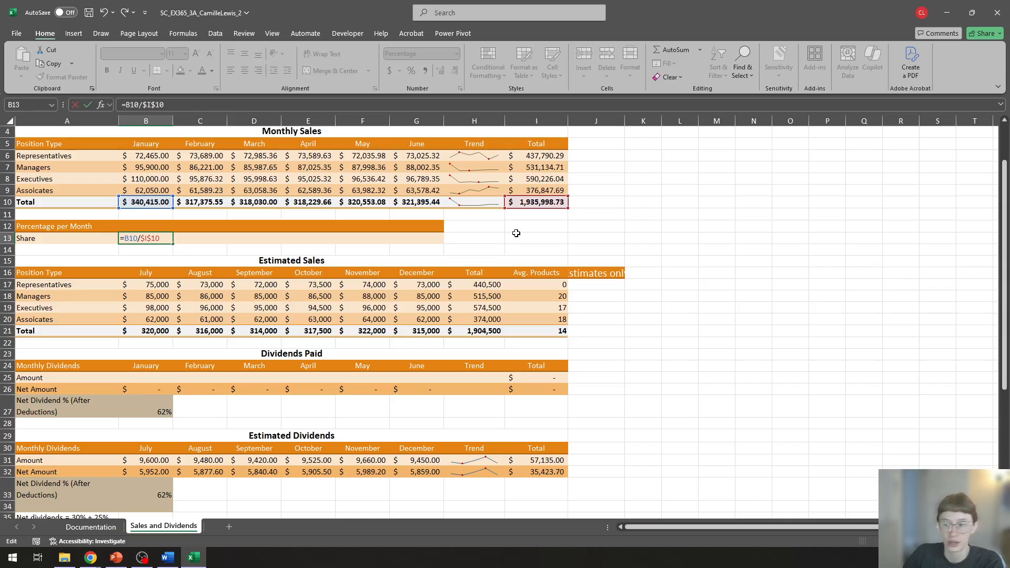
key("Return")
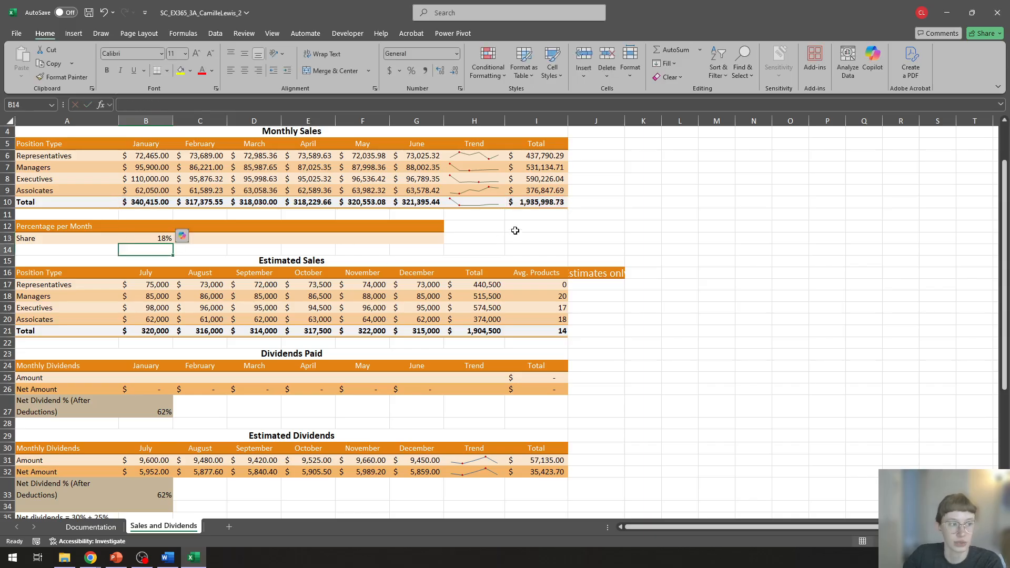
Step: Fill the Share formula from B13 across through G13 in the Percentage per Month section
left_click(145, 239)
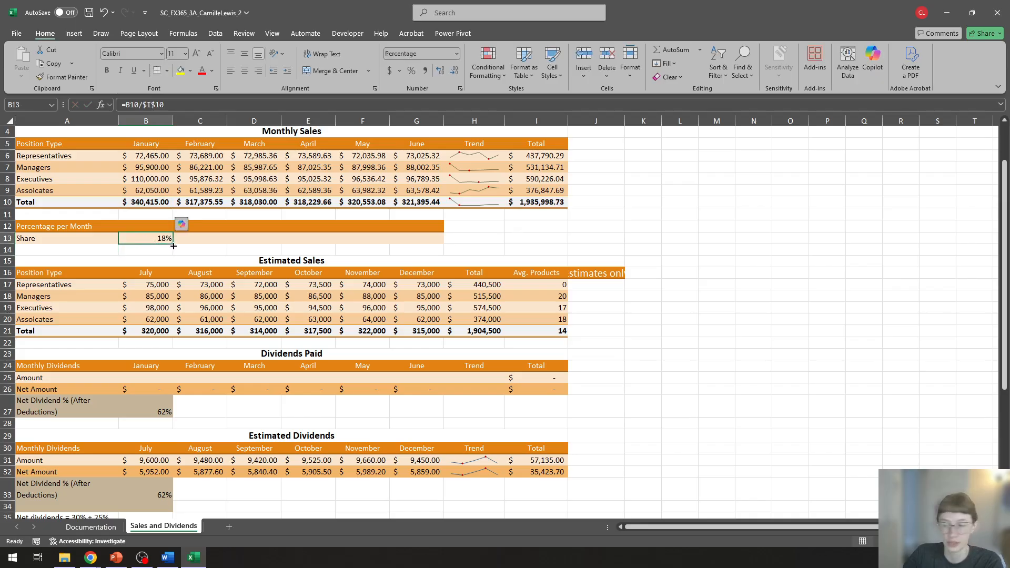
left_click_drag(174, 246, 435, 244)
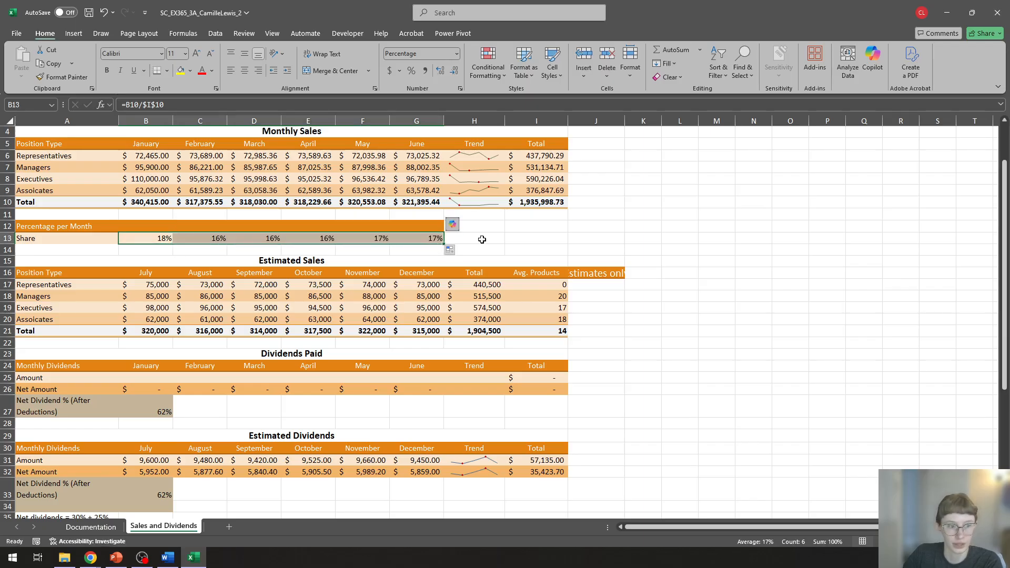
left_click(580, 239)
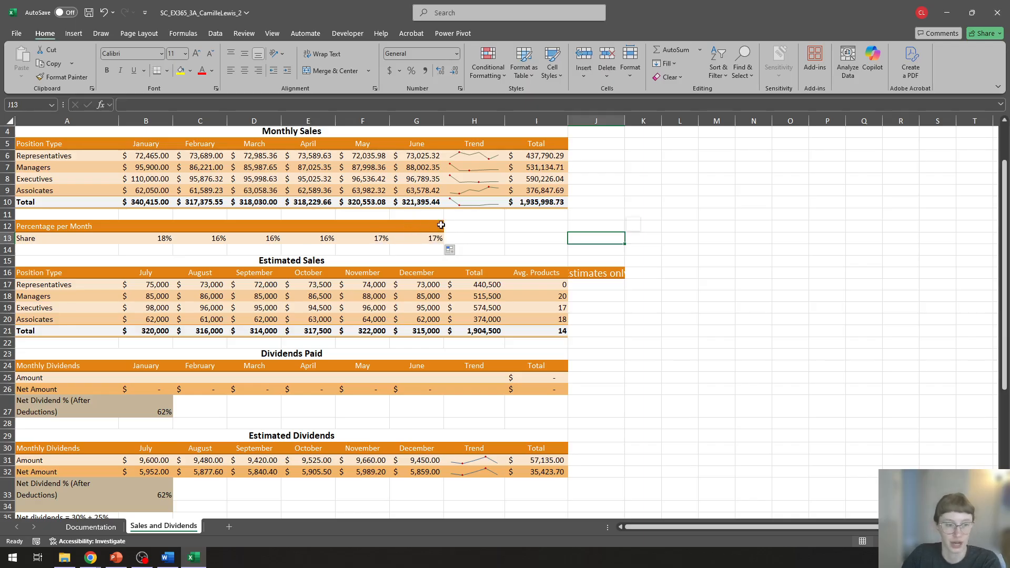
Step: Compare the grand total in I10 with the references used by the Share formulas in C13 and D13
left_click(539, 204)
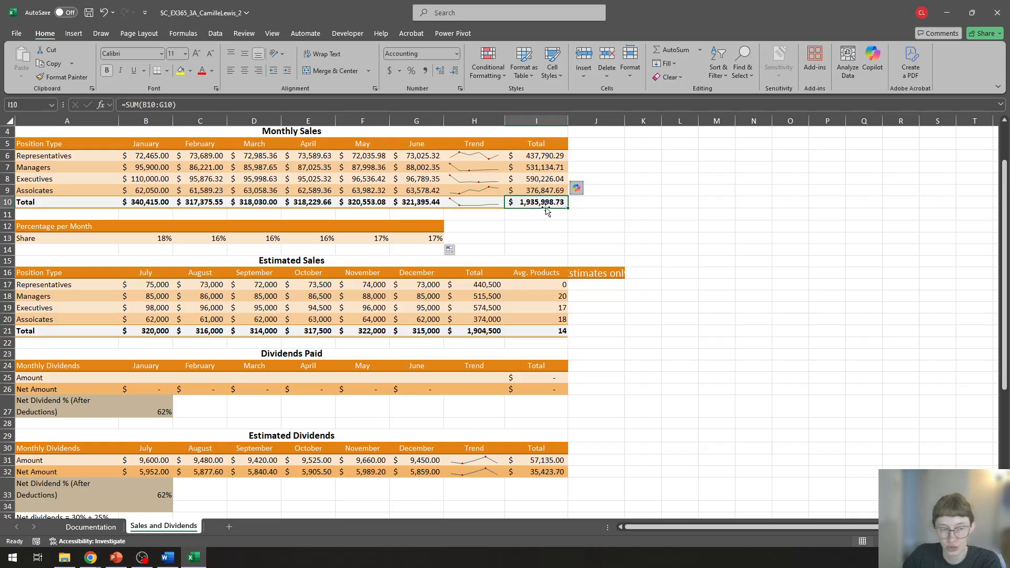
left_click(212, 237)
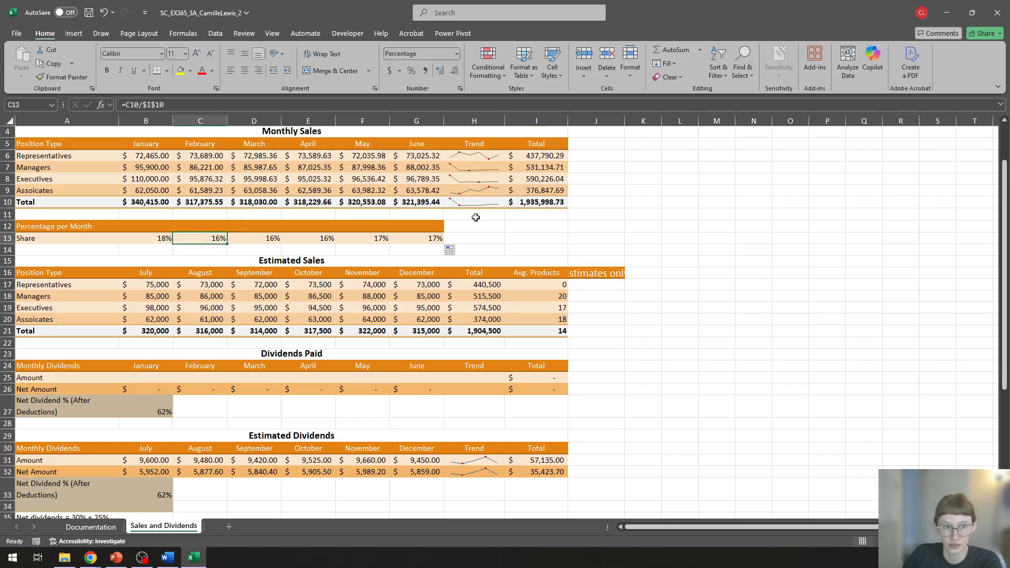
left_click(601, 201)
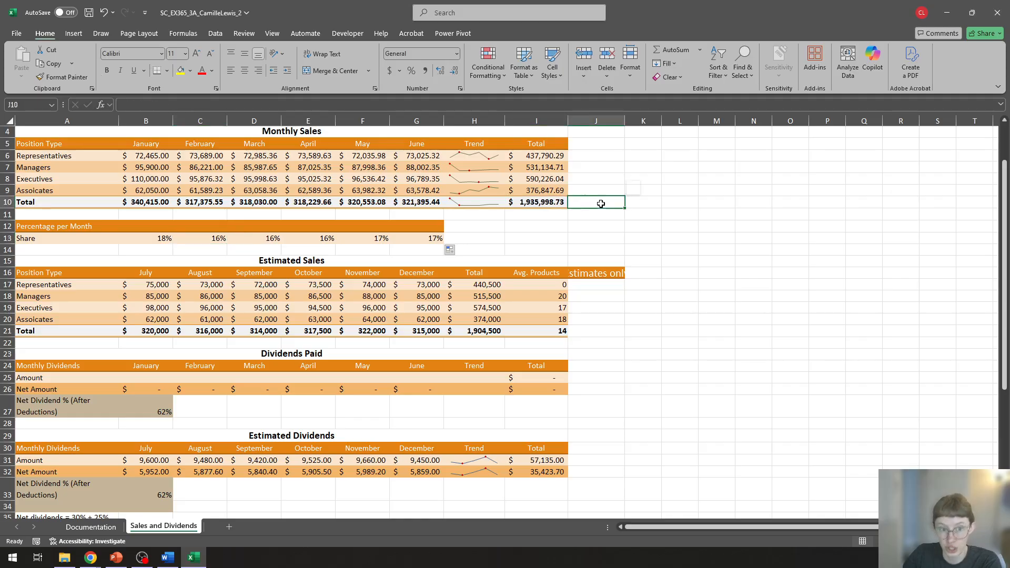
left_click(259, 238)
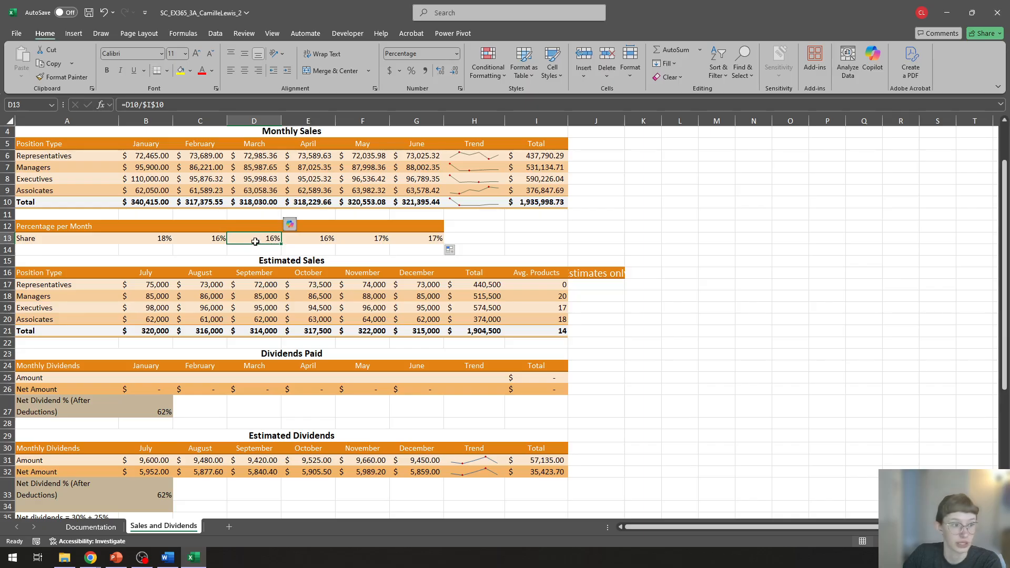
left_click(646, 204)
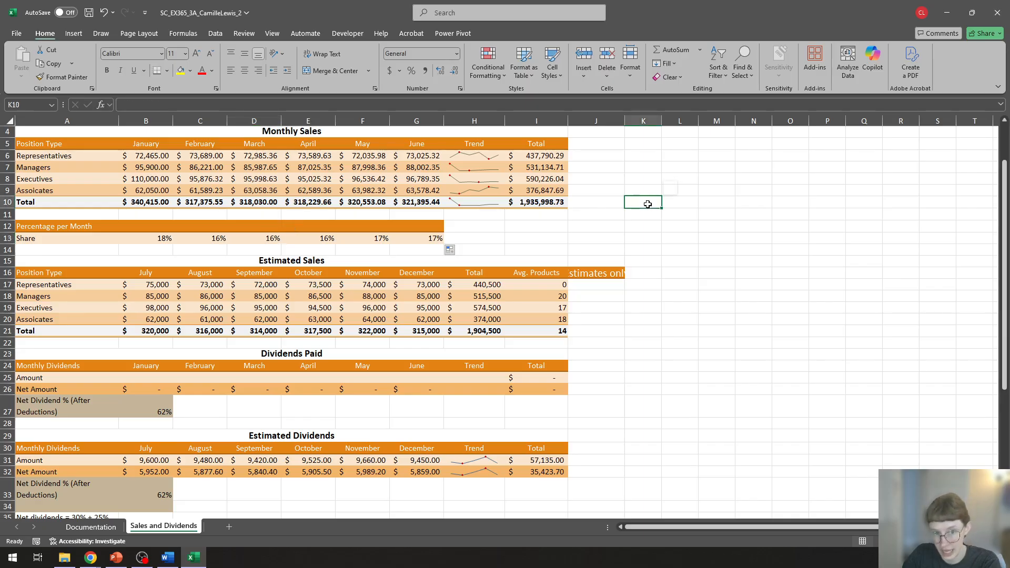
key("Right")
key("Right")
key("Right")
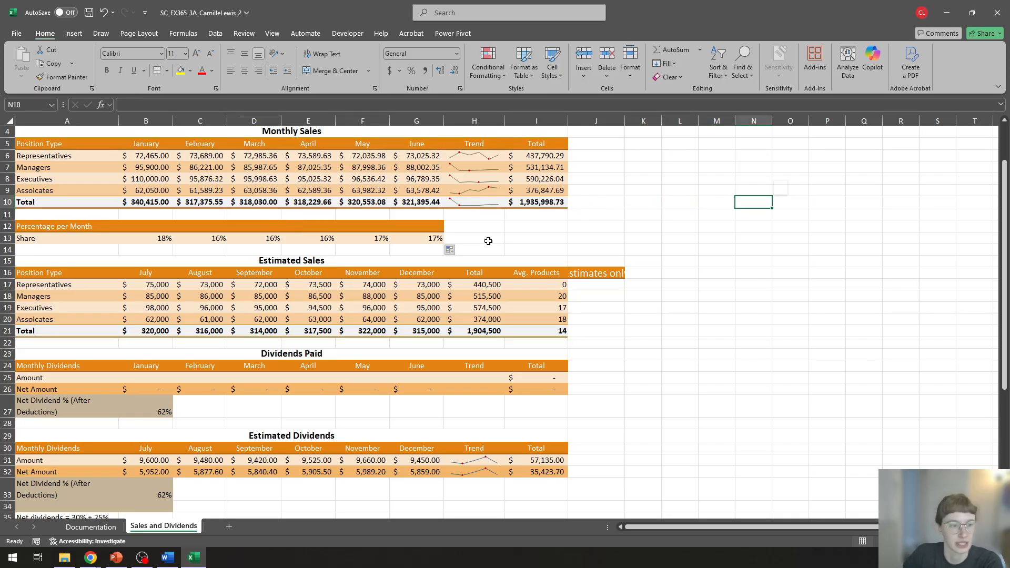
Step: Check each Share formula from C13 through G13 against the monthly totals in row 10 and the fixed reference $I$10
left_click(547, 238)
left_click(213, 238)
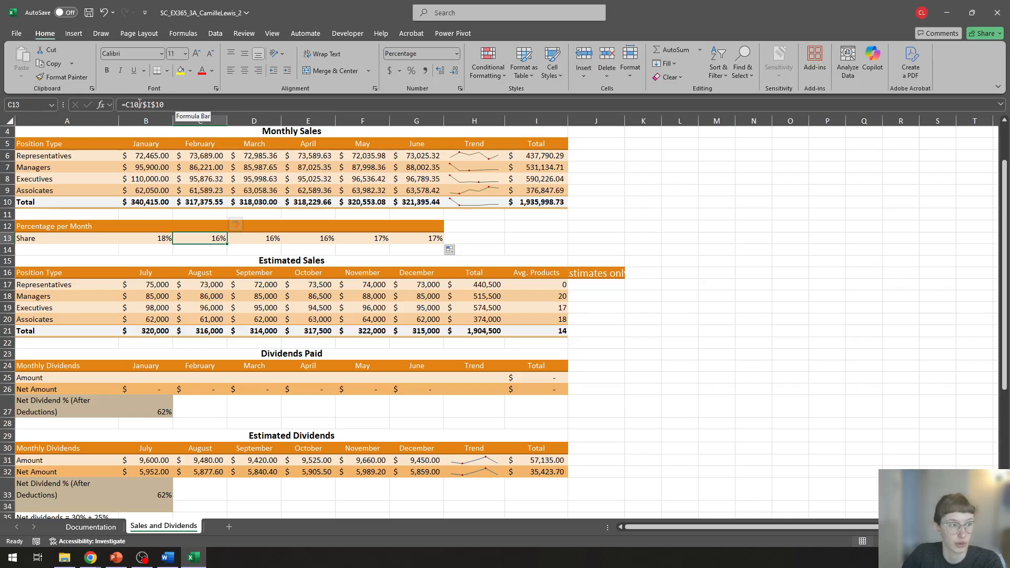
left_click(268, 239)
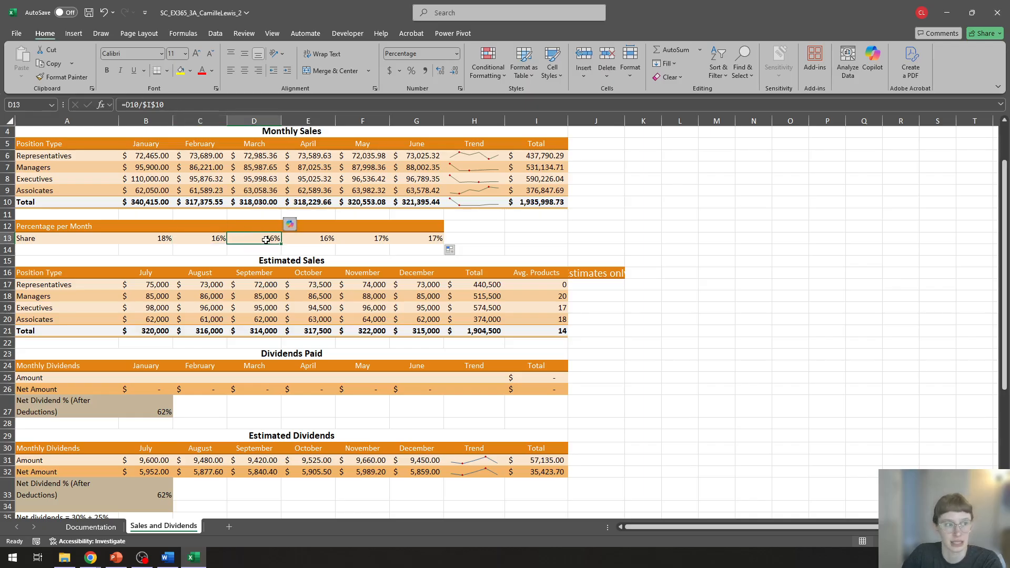
left_click(310, 239)
left_click(362, 239)
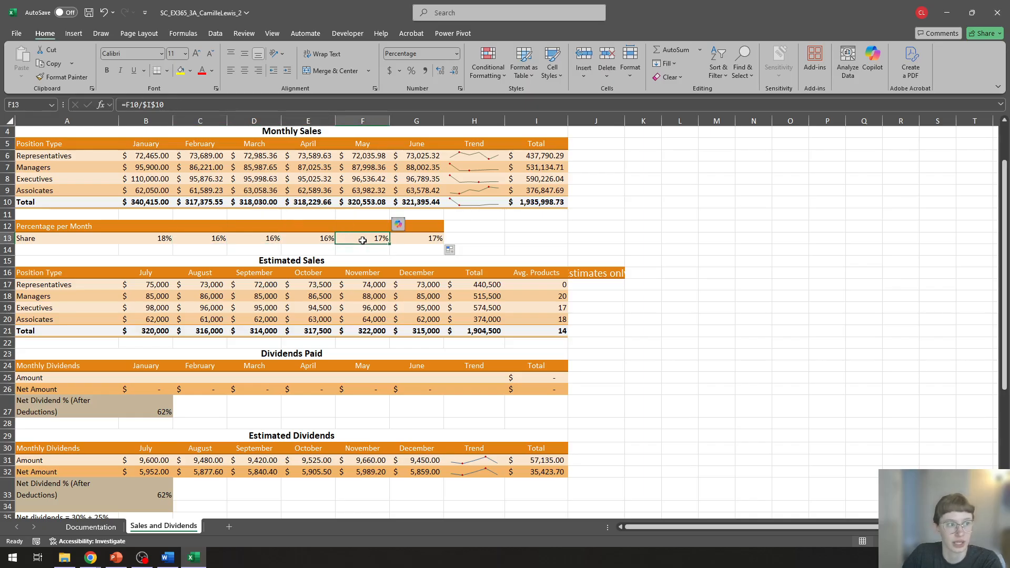
left_click(409, 240)
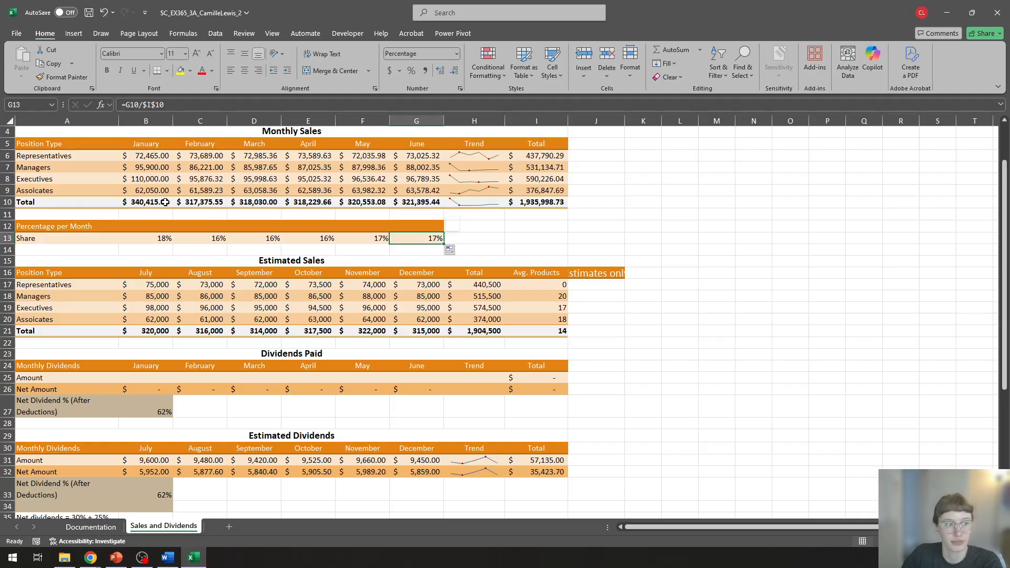
left_click(206, 204)
left_click(258, 203)
left_click(308, 203)
left_click(364, 203)
left_click(417, 203)
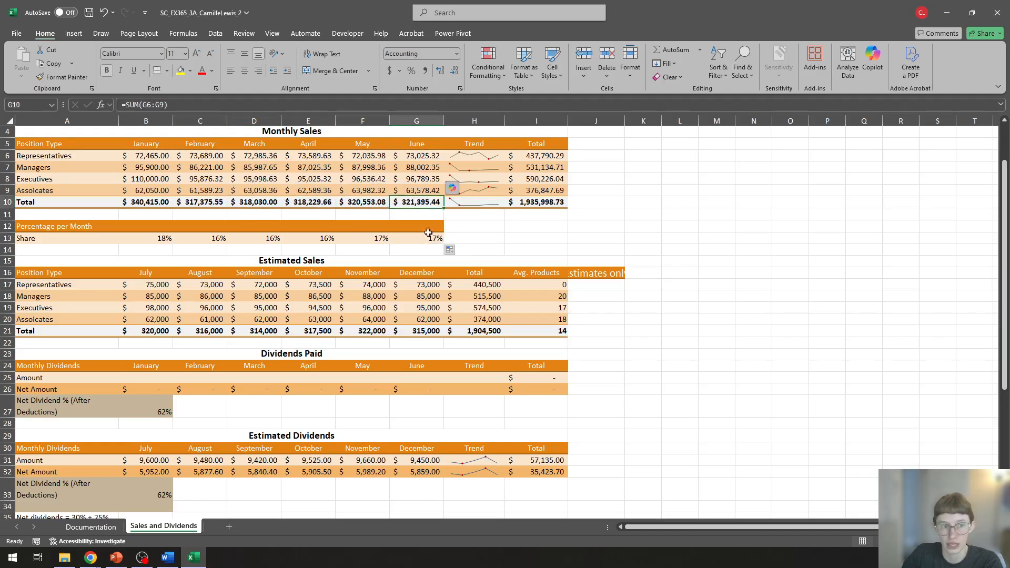
left_click(424, 237)
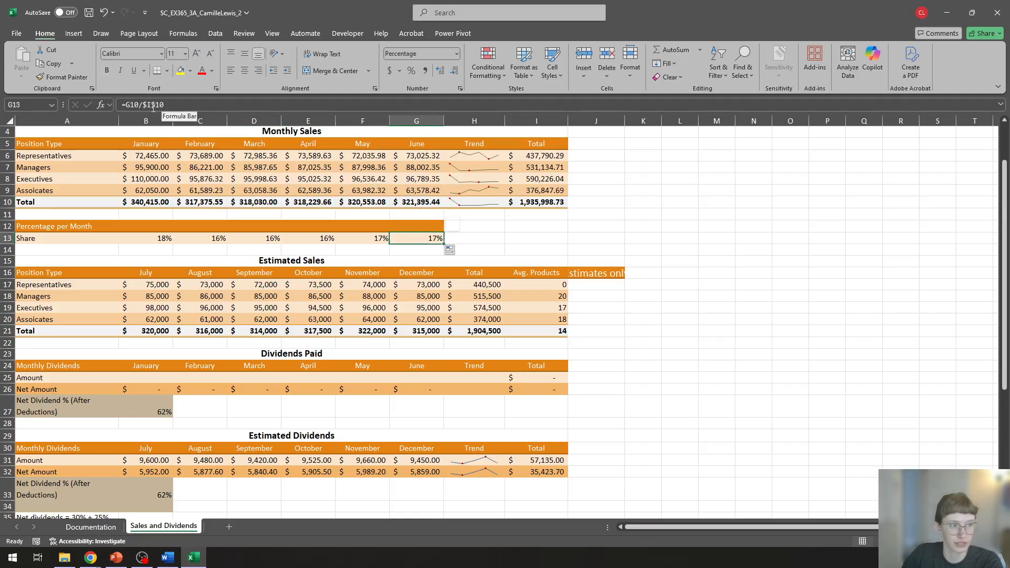
left_click(490, 241)
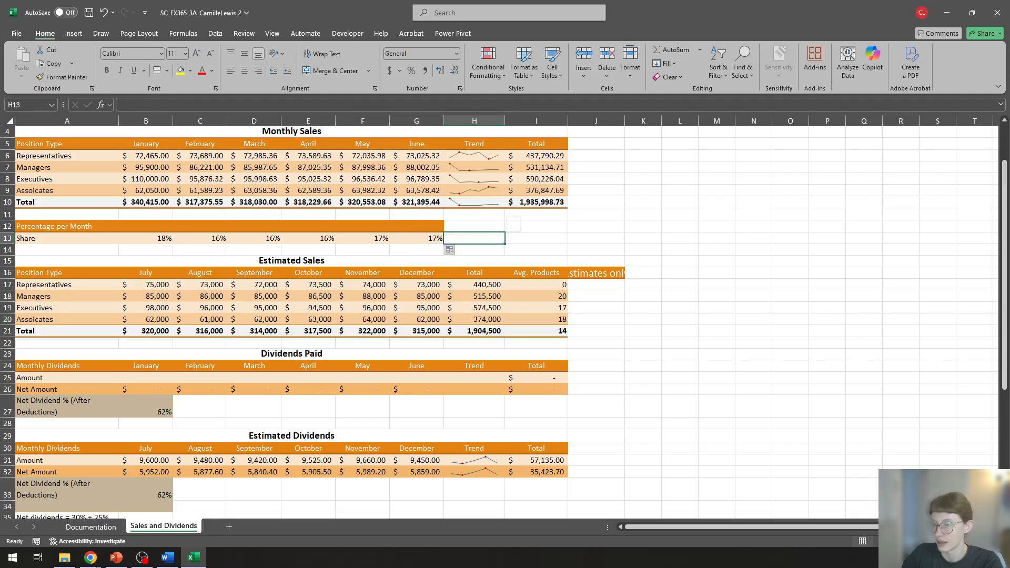
Step: Examine the AVERAGE formula in I21 and the Avg. Products values in I17:I20 that feed it, especially the Representatives value in I17
key("alt+Tab")
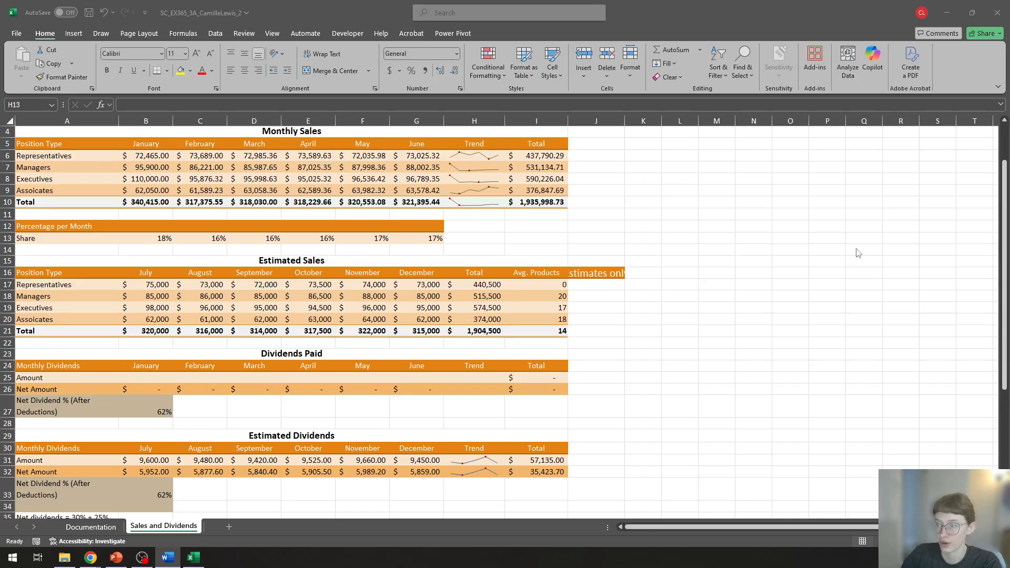
left_click(545, 333)
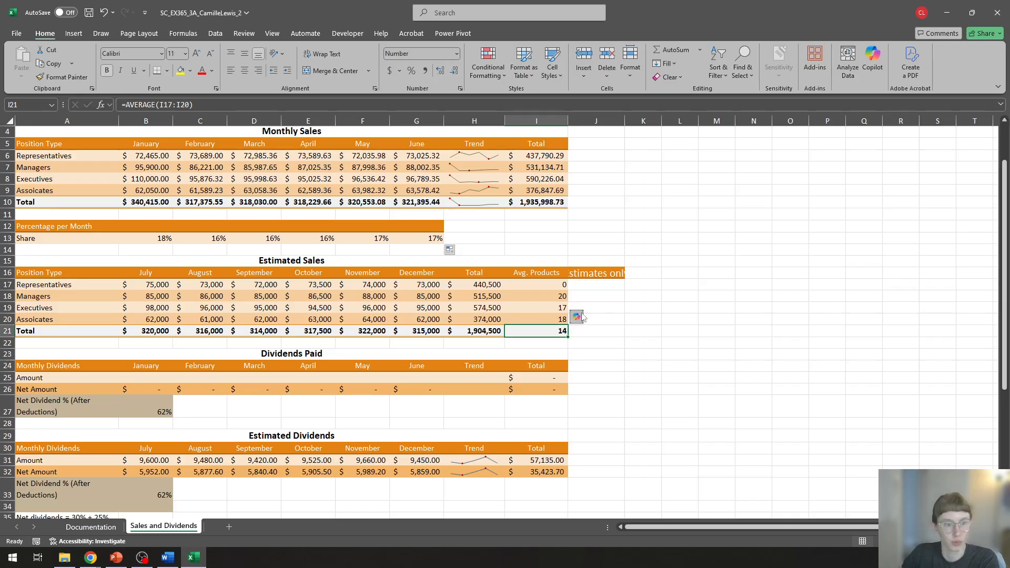
left_click(537, 285)
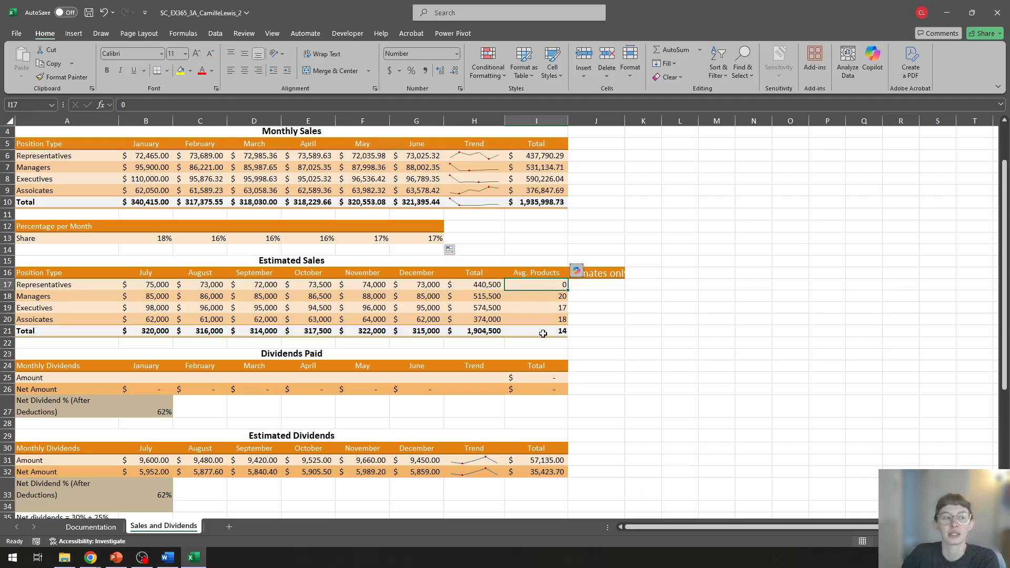
left_click(563, 332)
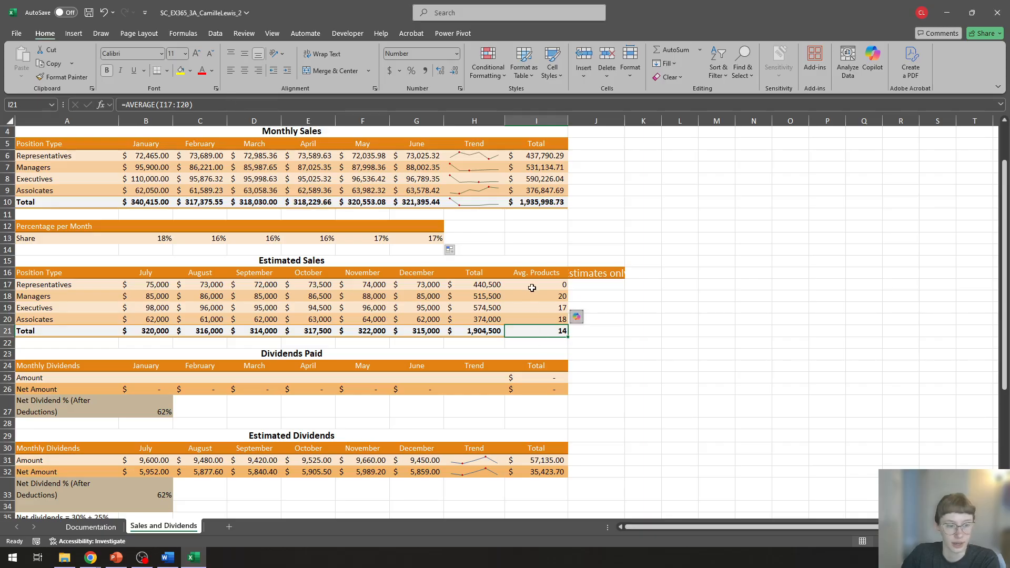
left_click_drag(531, 287, 533, 322)
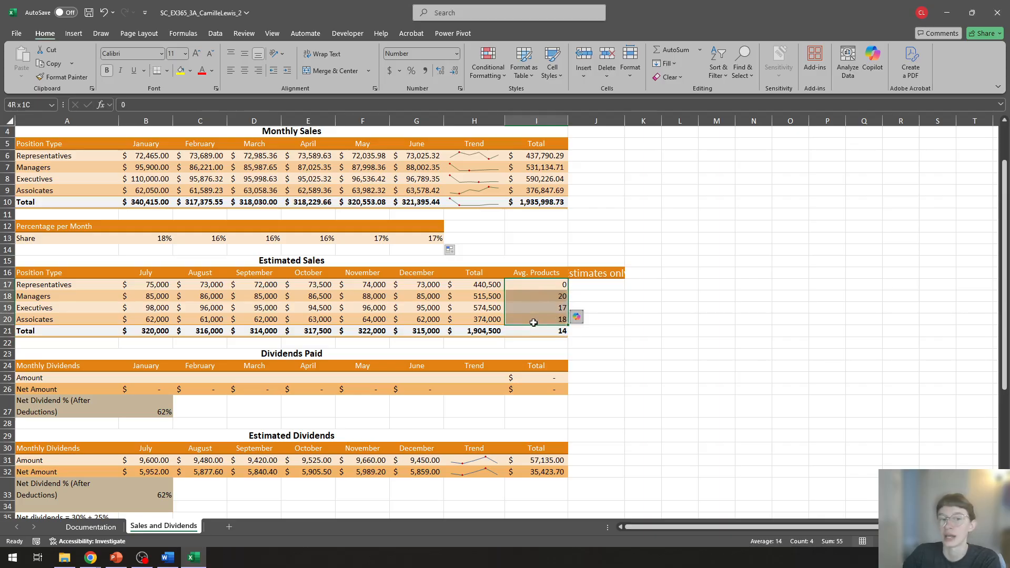
left_click_drag(534, 322, 533, 322)
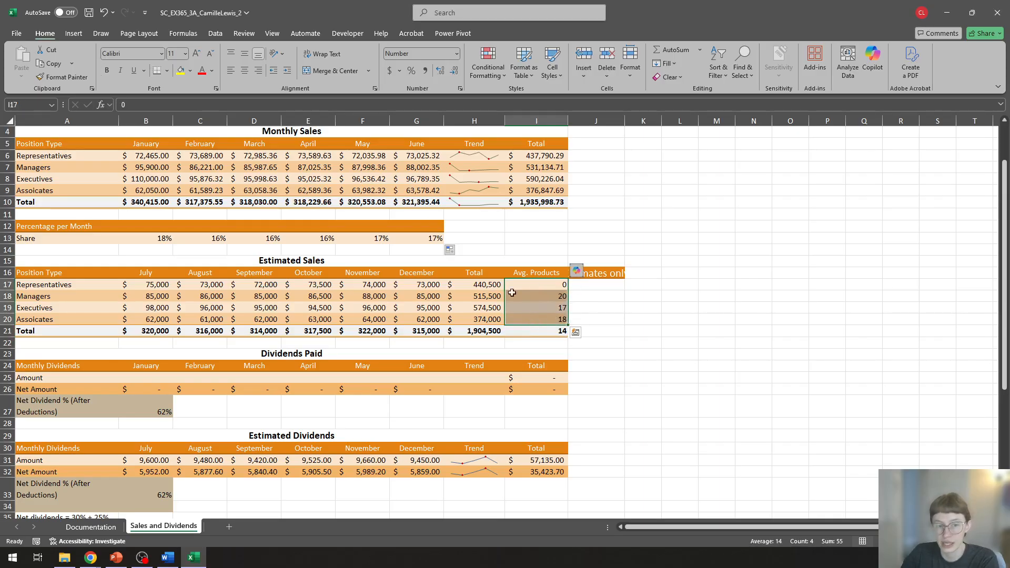
left_click(539, 331)
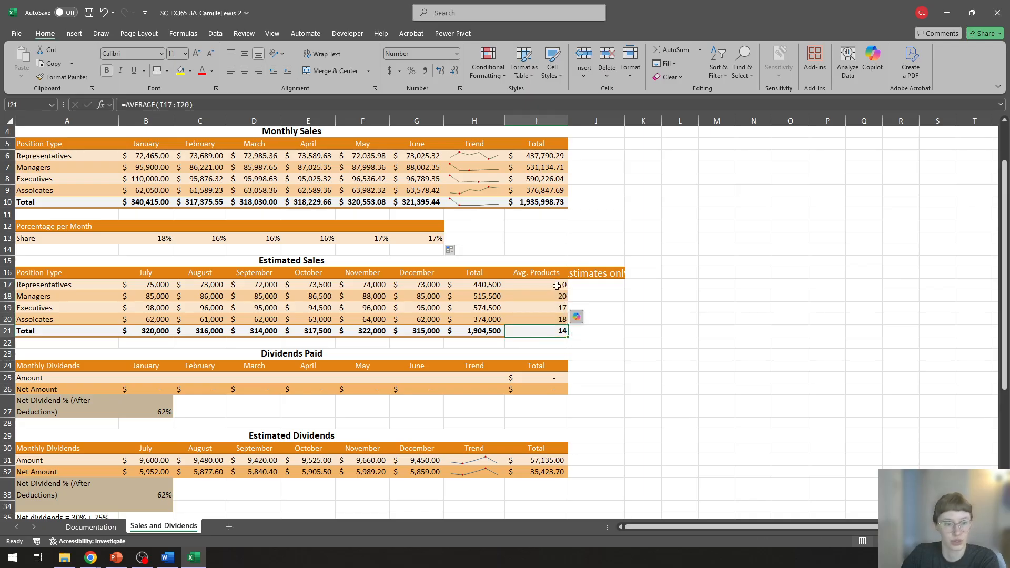
left_click(531, 284)
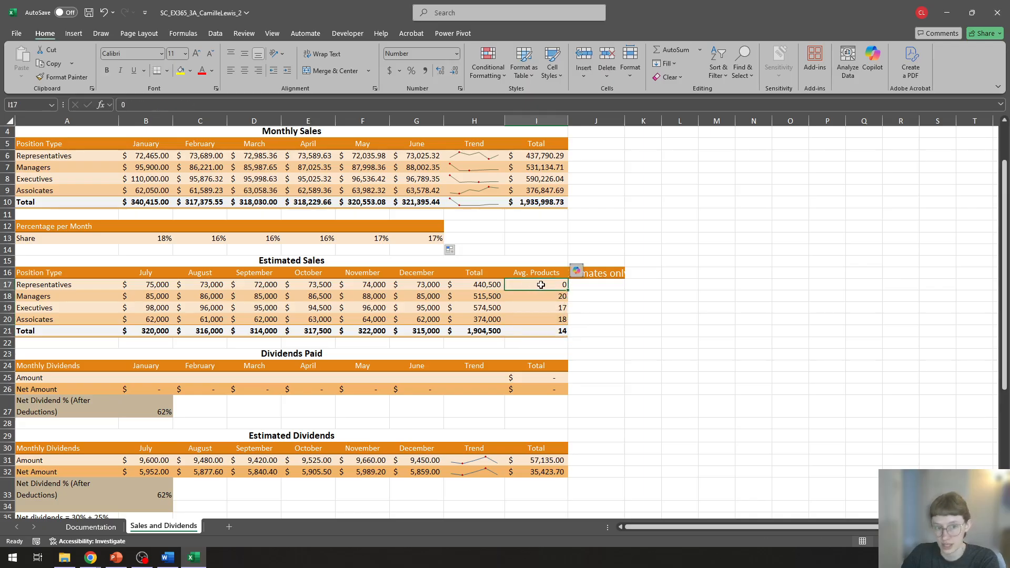
Step: Run Goal Seek to bring the average in I21 to 20 by changing the Representatives value in I17
left_click(541, 333)
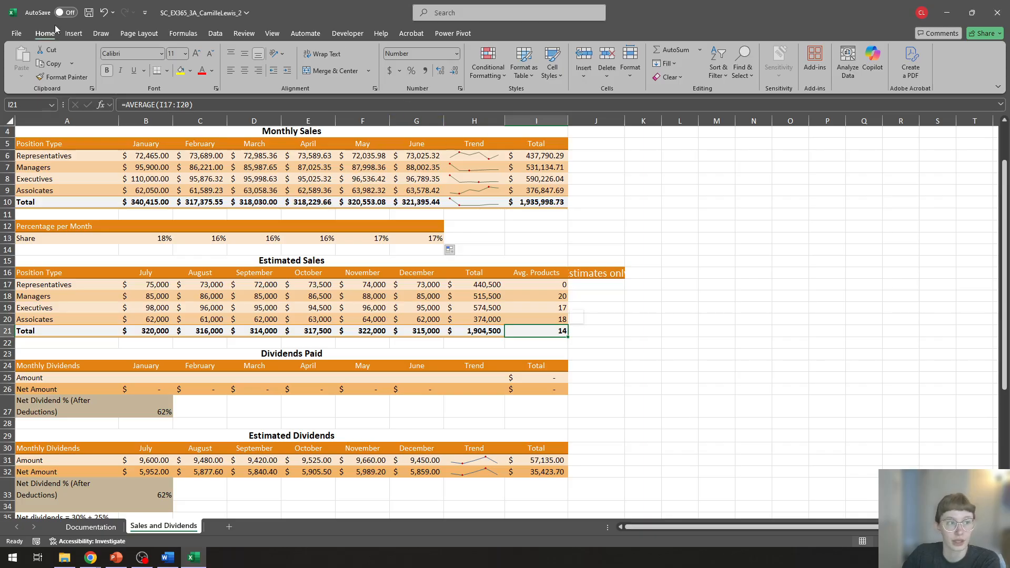
left_click(215, 34)
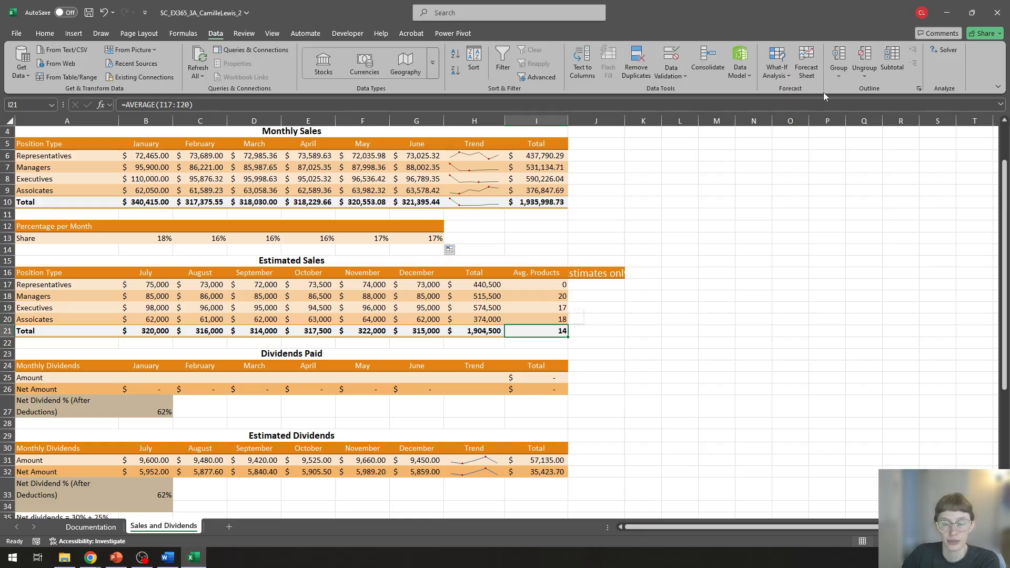
left_click(776, 79)
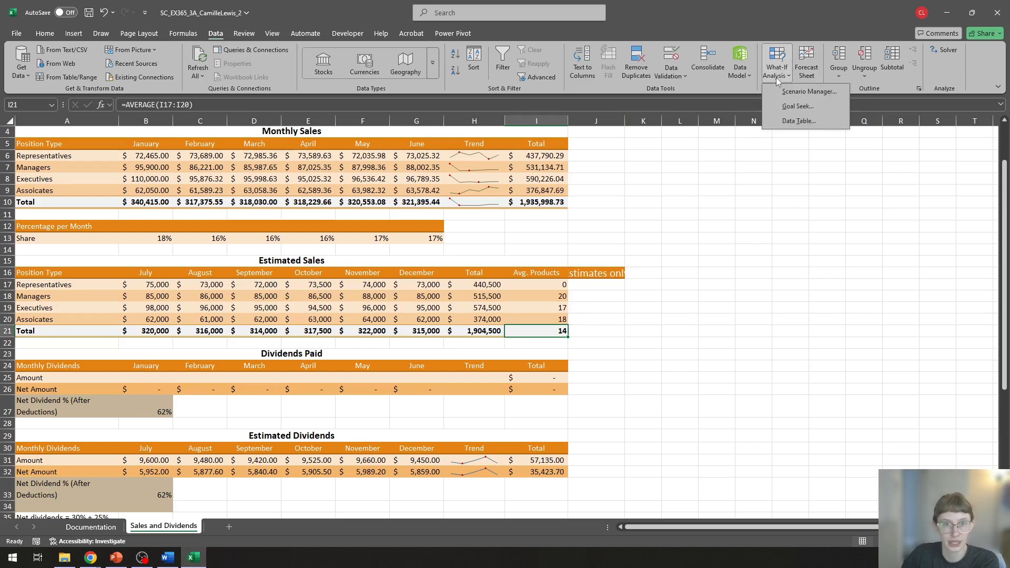
left_click(813, 109)
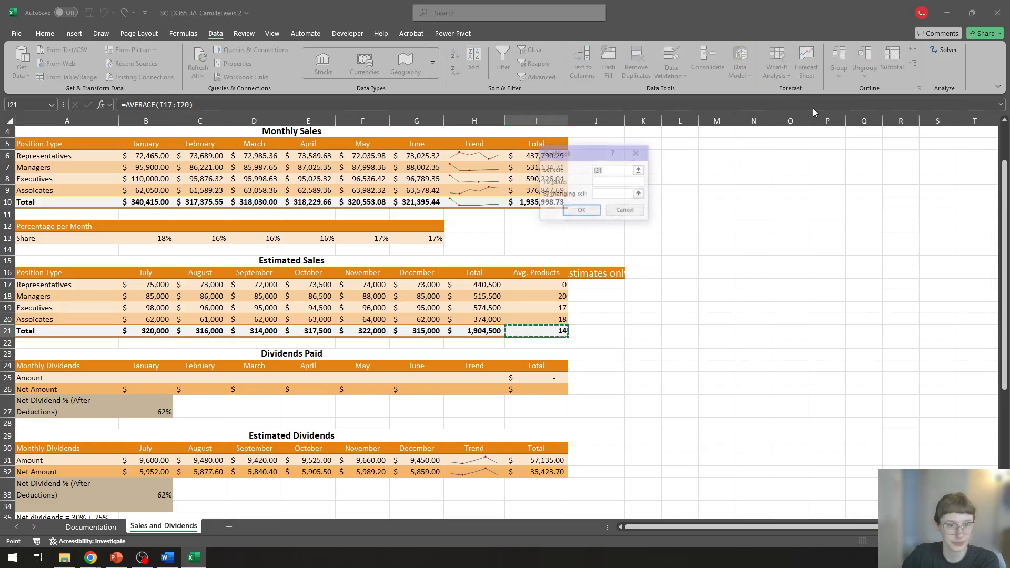
left_click_drag(572, 152, 695, 179)
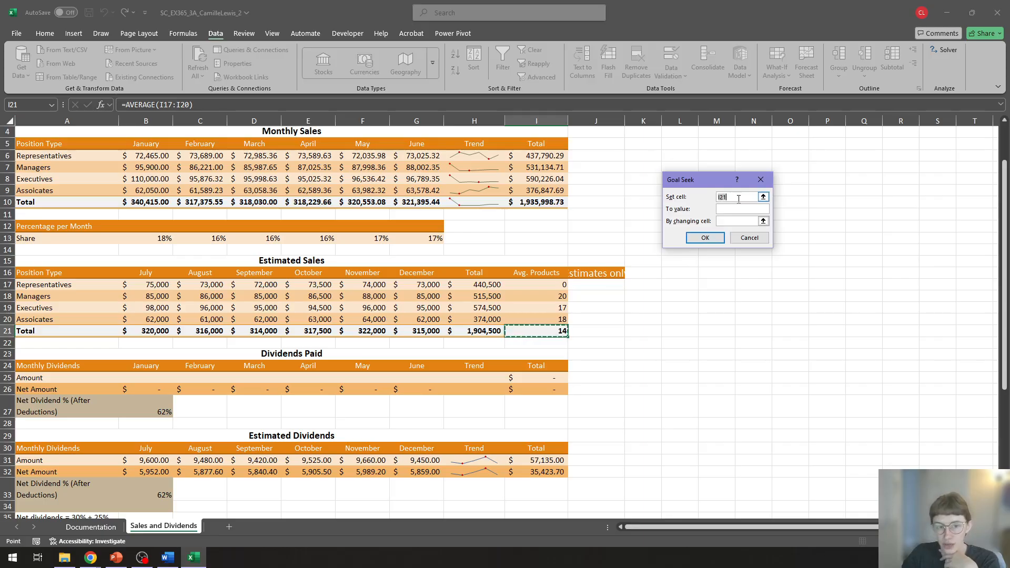
key("BackSpace")
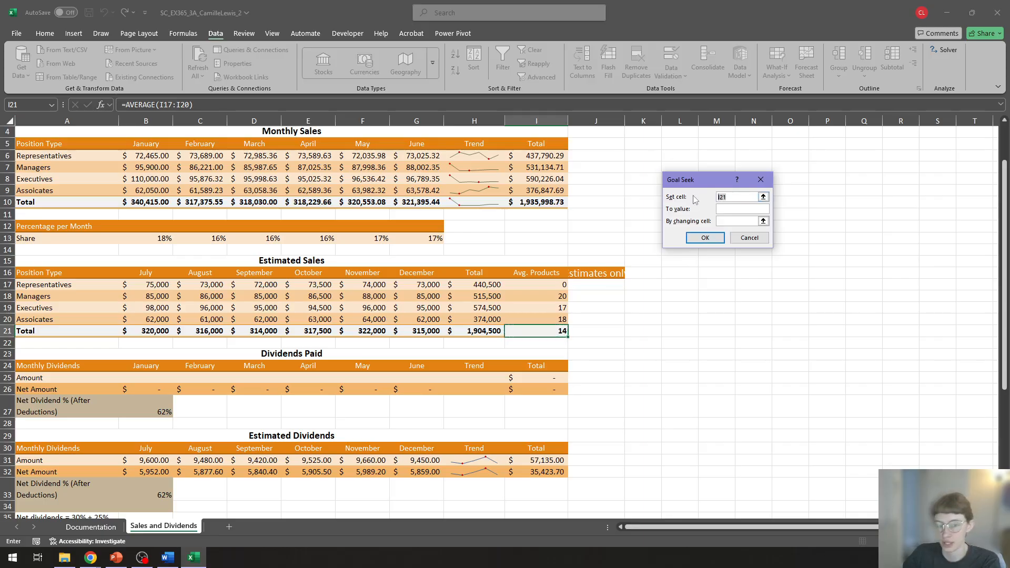
left_click(539, 331)
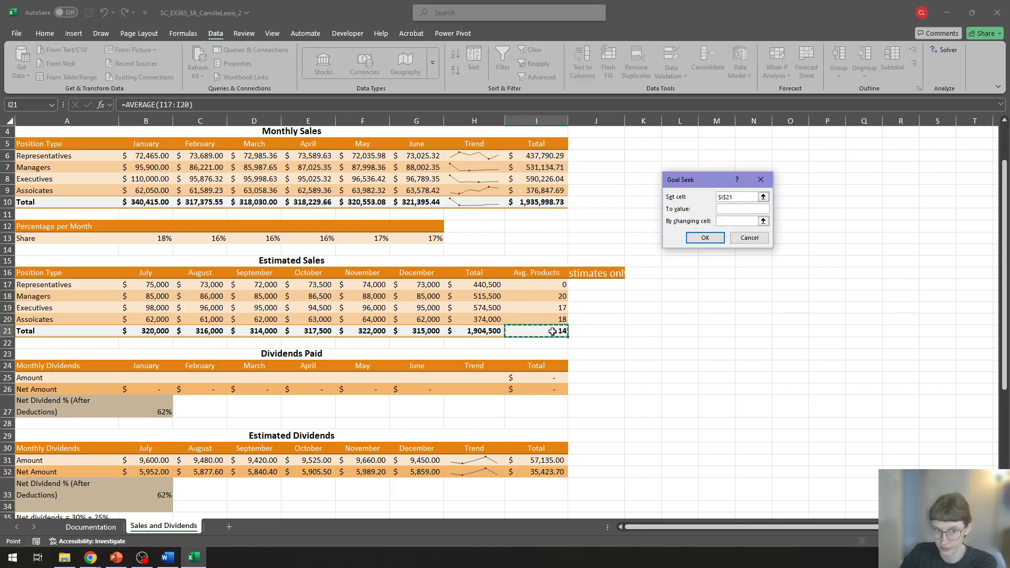
left_click(722, 209)
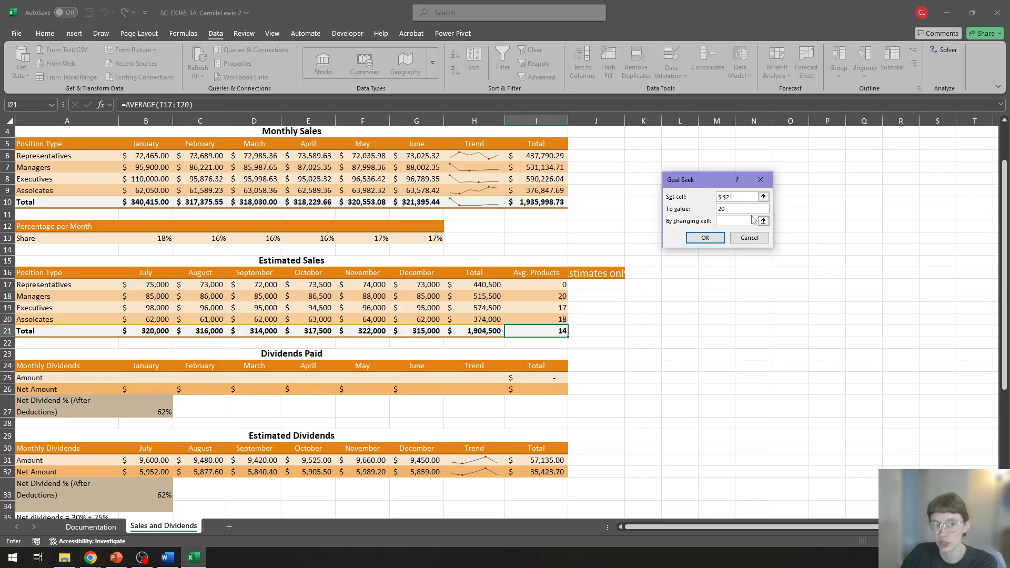
left_click(529, 284)
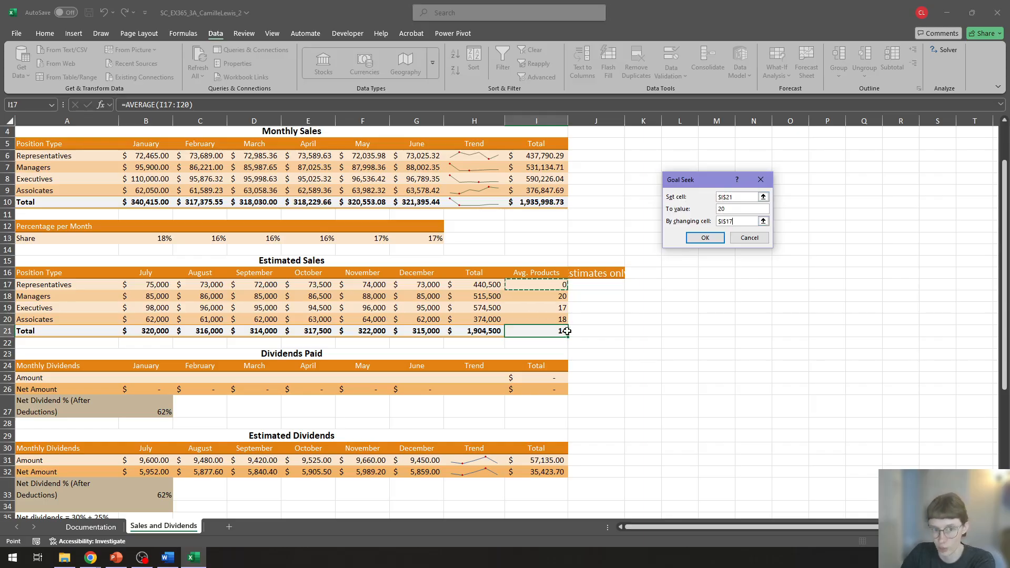
left_click(705, 237)
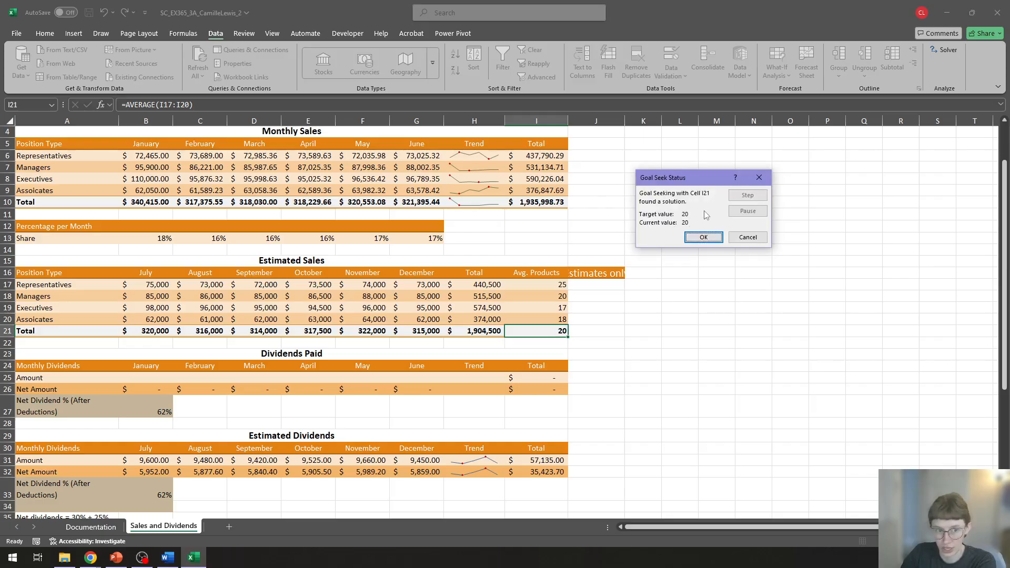
left_click(705, 240)
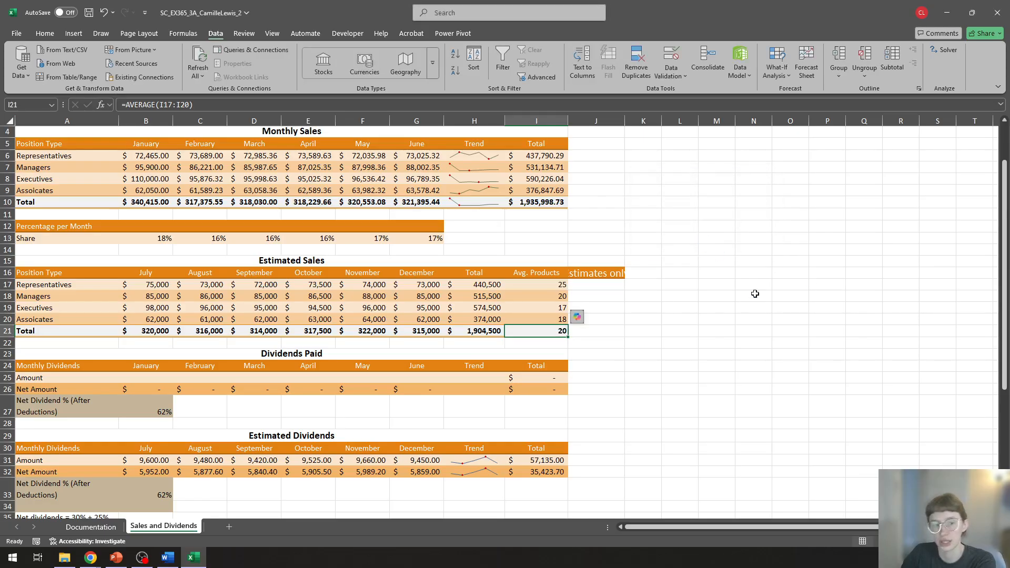
Step: Check the Representatives Avg. Products value in I17 and the AVERAGE formula in I21
left_click(646, 322)
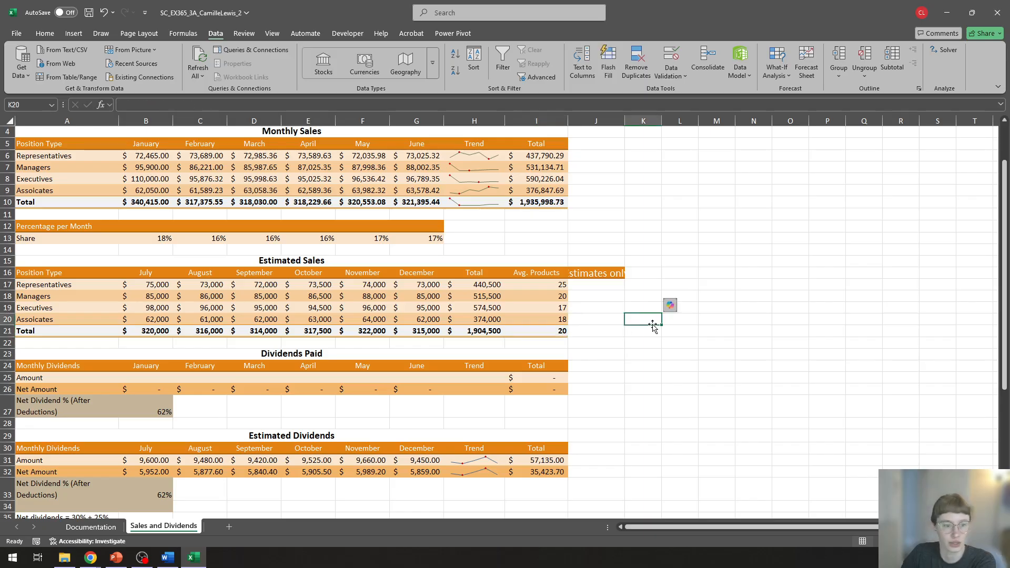
left_click(542, 286)
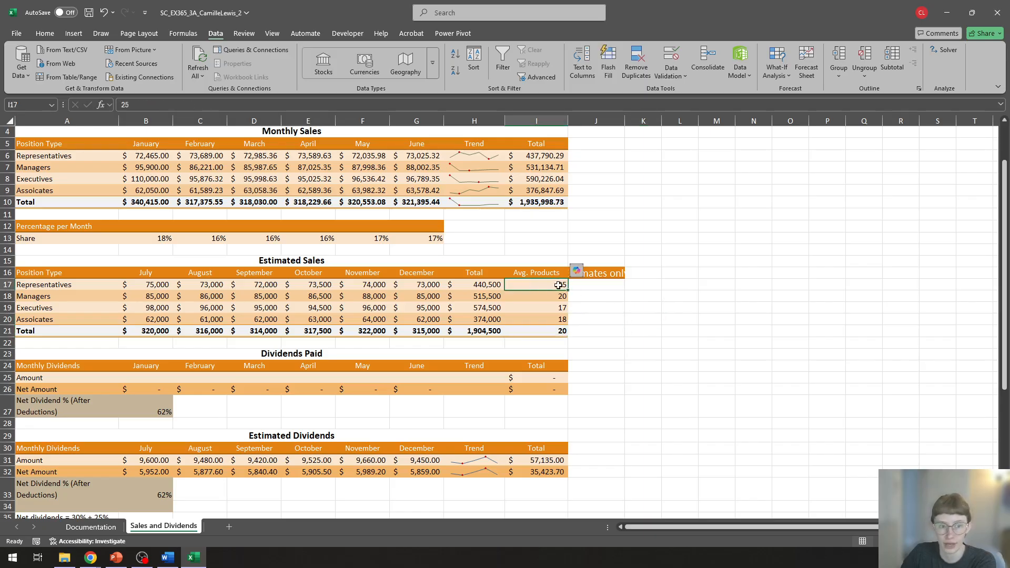
left_click(542, 337)
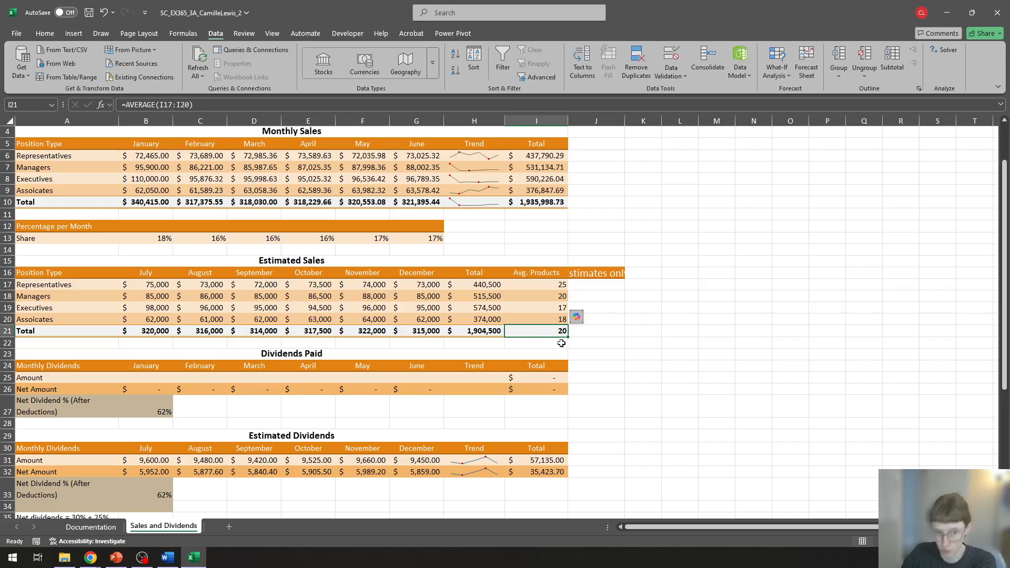
left_click(678, 308)
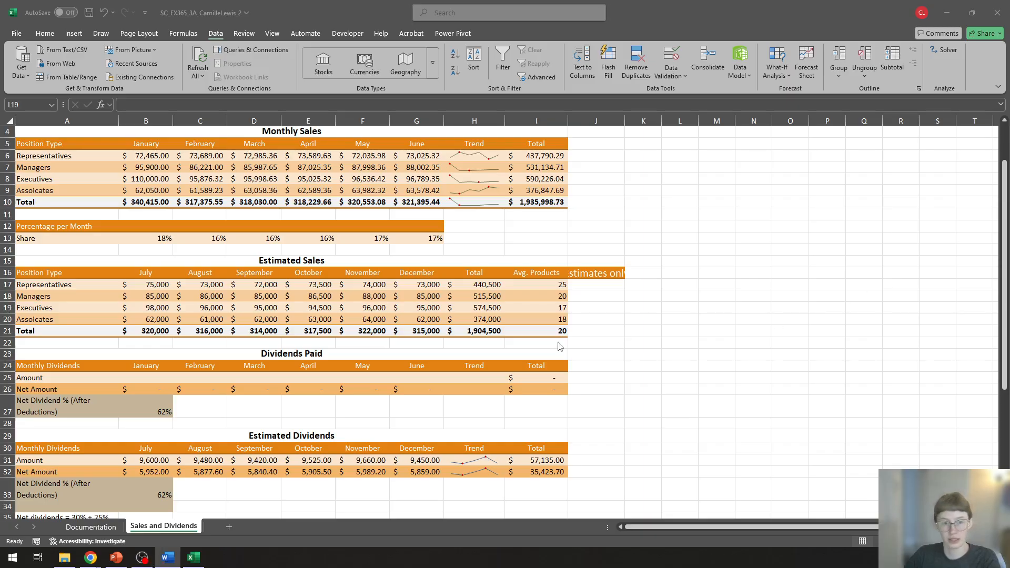
Step: Merge and center J16:J21 beside the Estimated Sales table and rotate its "Estimates only" text down
left_click(593, 274)
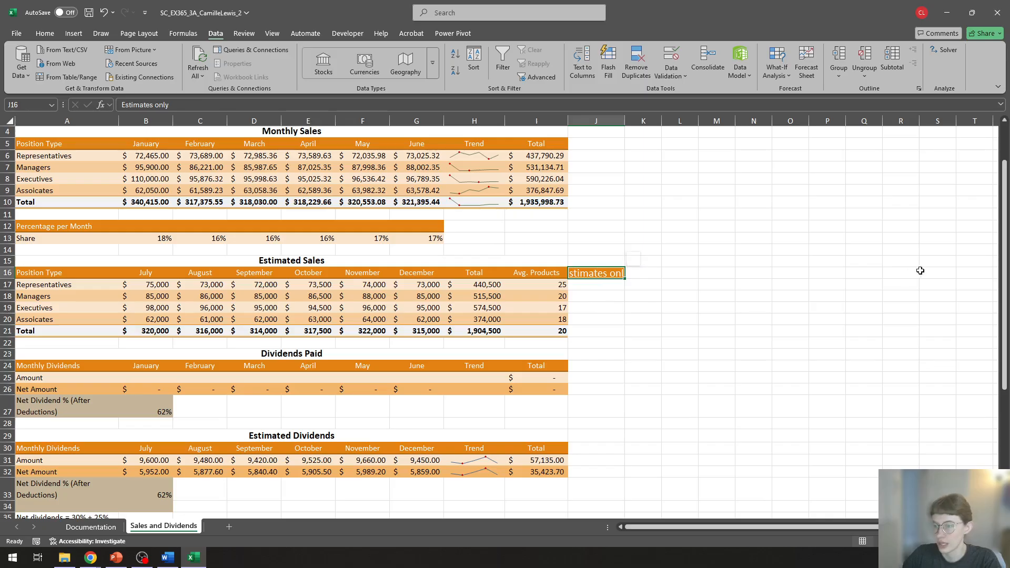
key("alt+Tab")
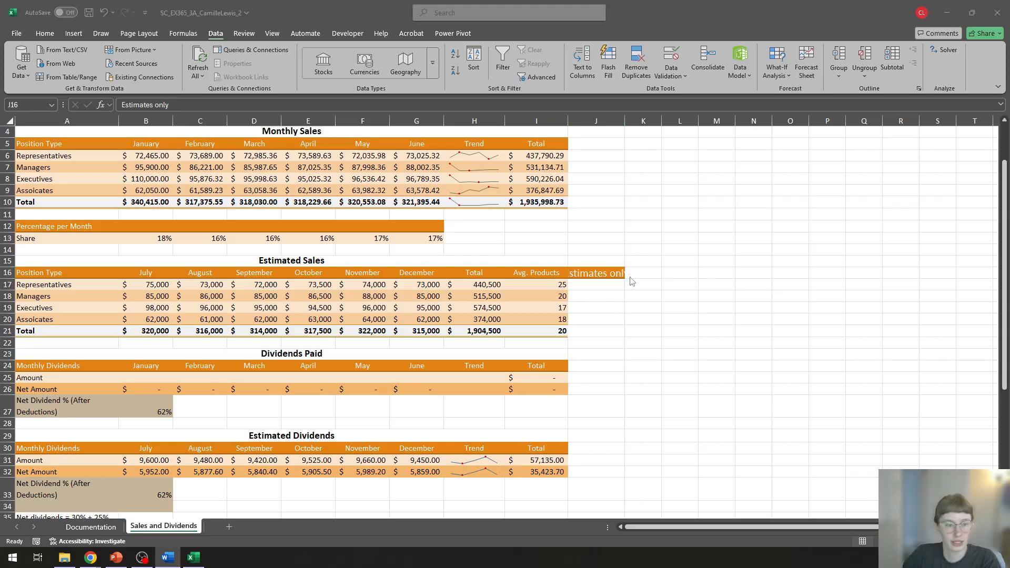
left_click(593, 276)
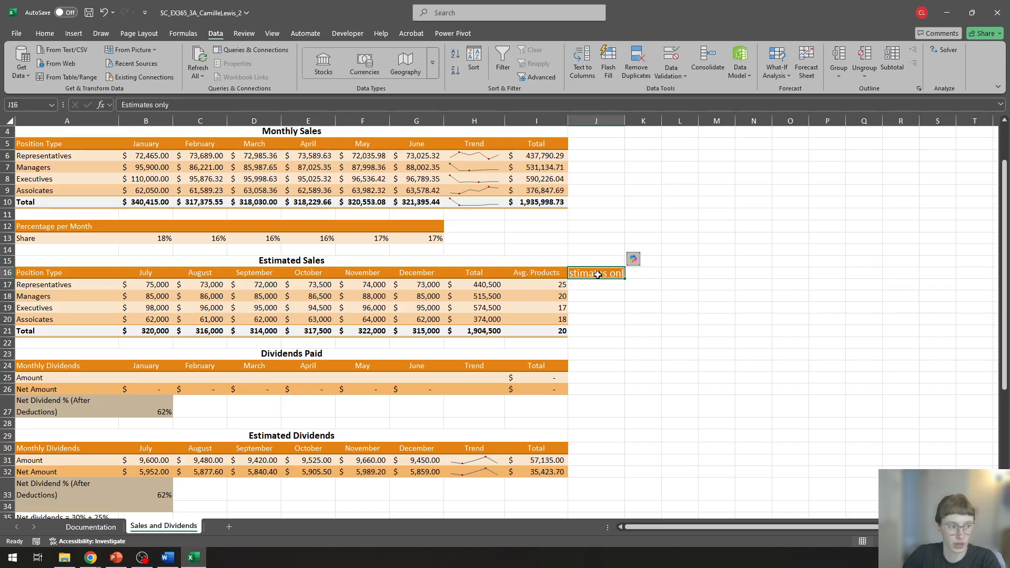
left_click_drag(594, 273, 596, 335)
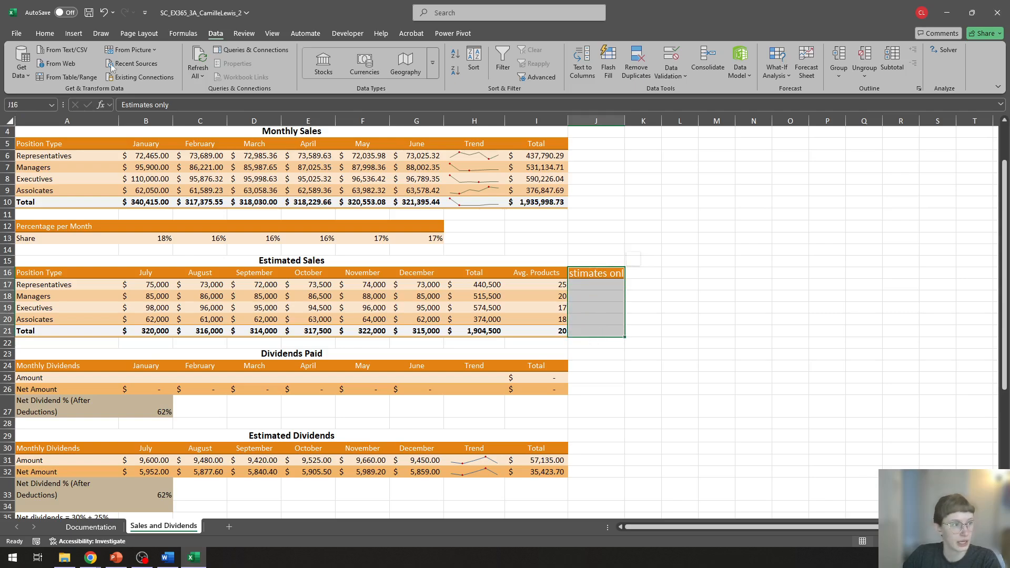
left_click(44, 34)
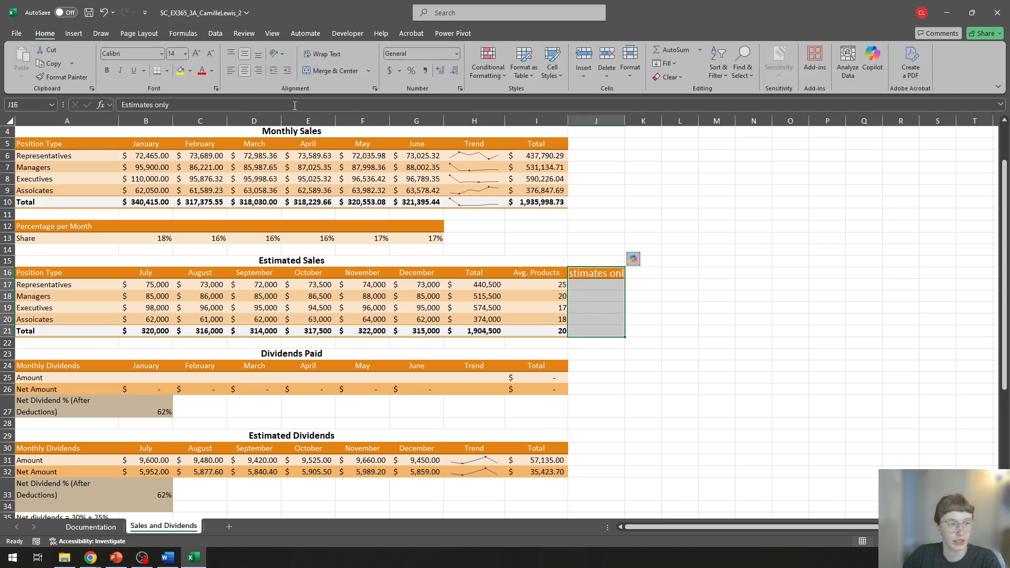
left_click(341, 71)
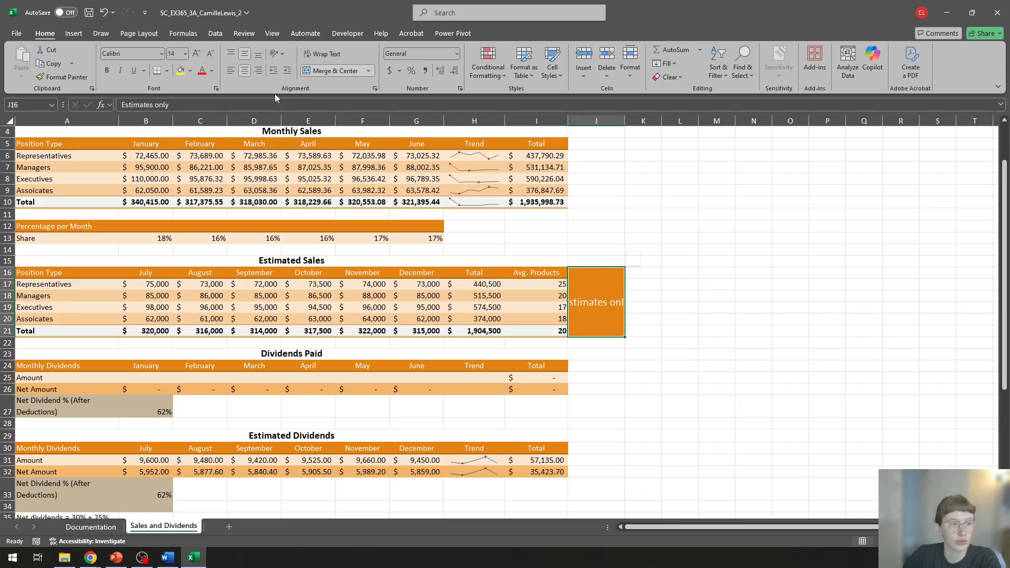
left_click(284, 54)
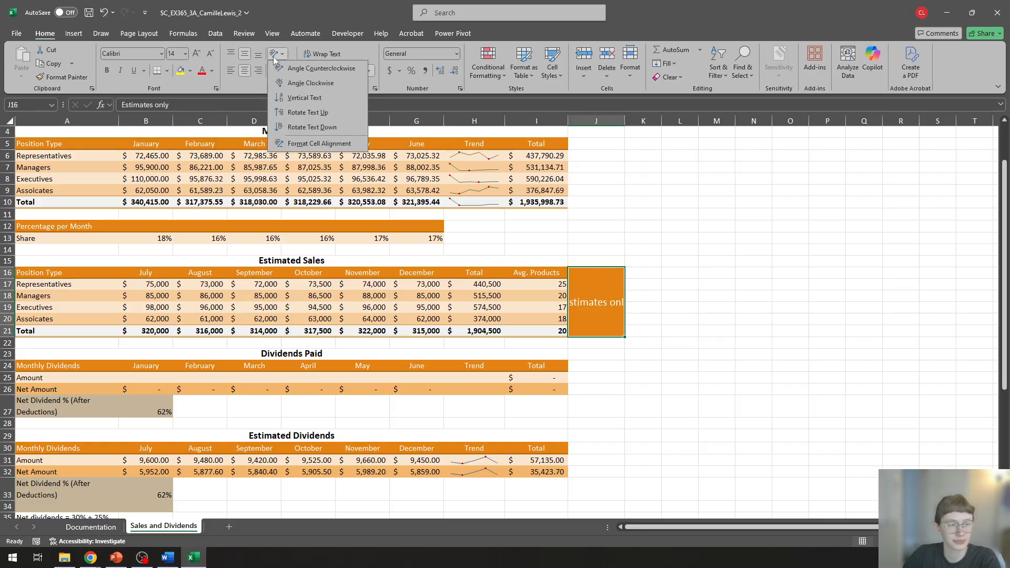
left_click(314, 128)
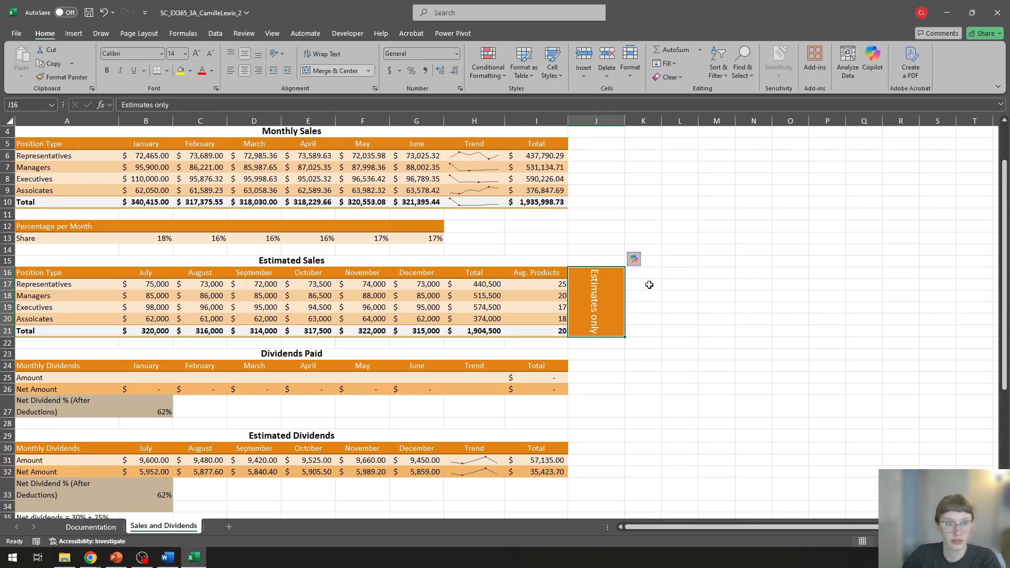
Step: Set the width of column J, which holds the "Estimates only" label, to 7
right_click(605, 119)
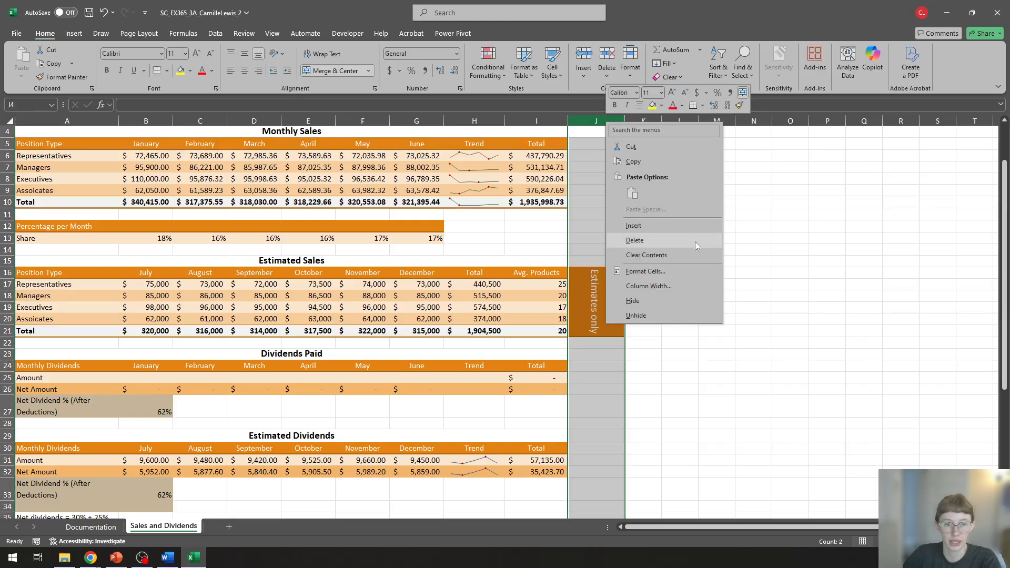
left_click(647, 287)
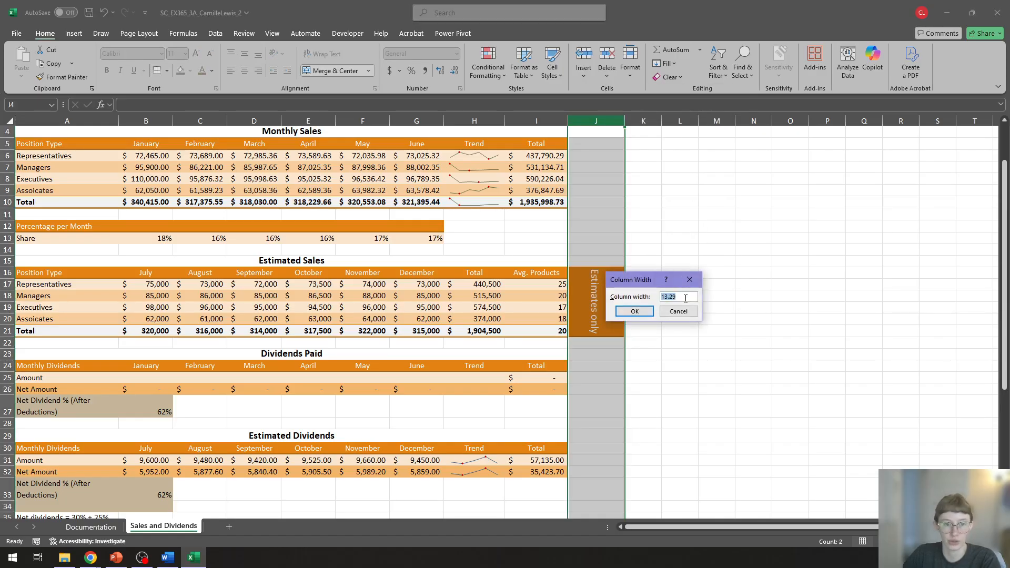
type("7")
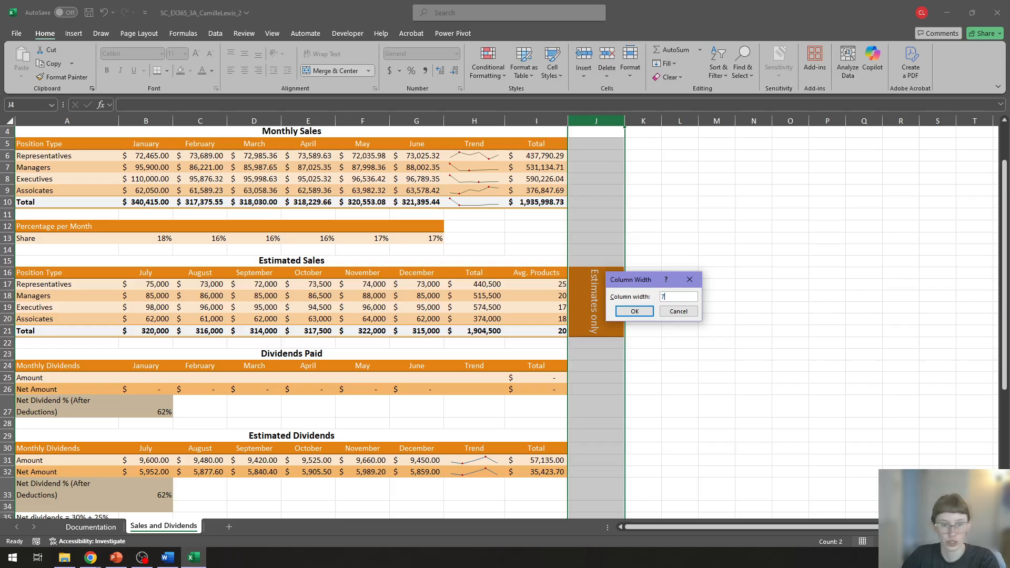
left_click(638, 312)
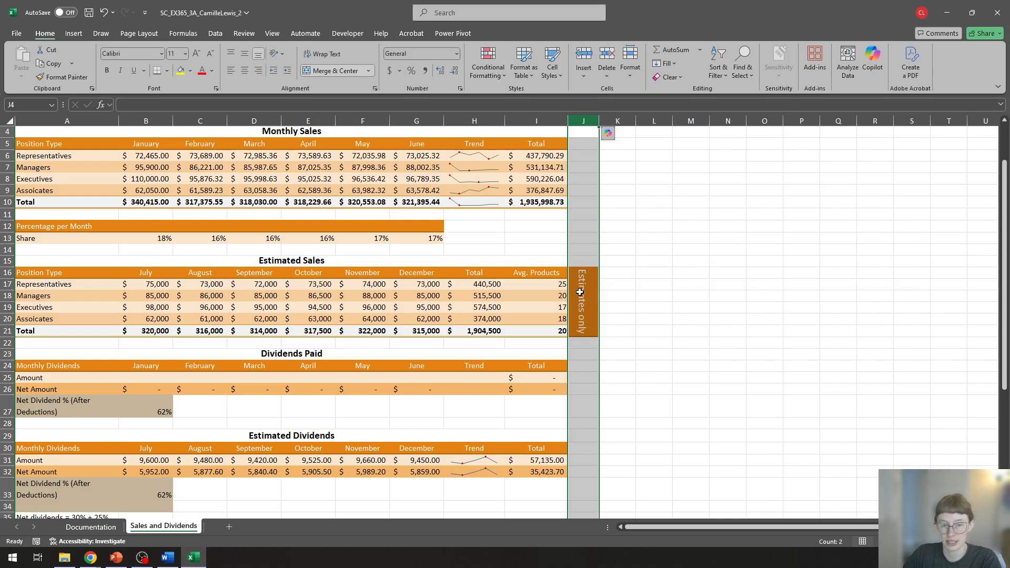
left_click(666, 287)
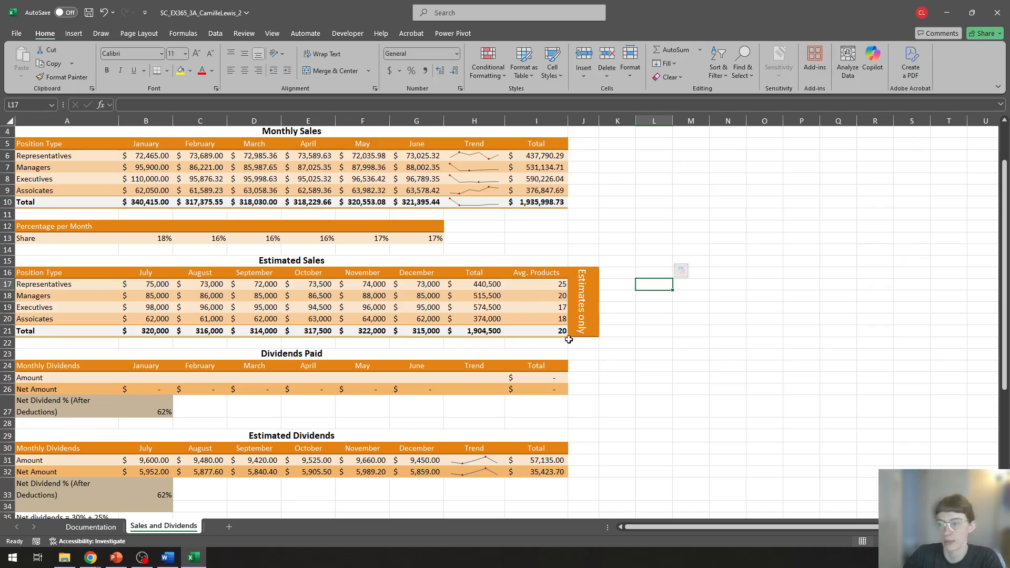
left_click(693, 286)
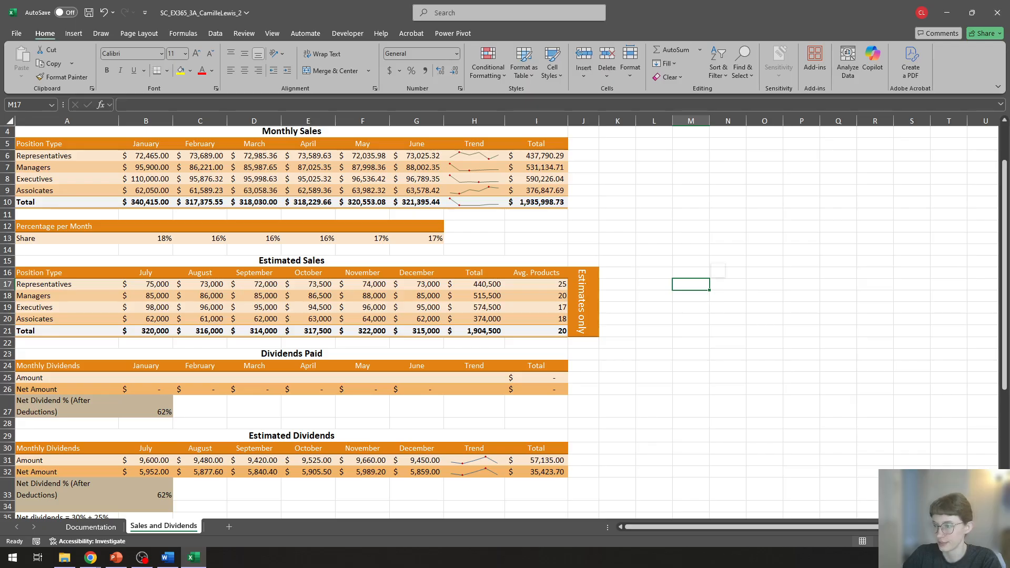
Step: Examine the SUM formulas of the Estimated Sales totals in row 21 and the empty Dividends Paid Amount cells in row 25
key("alt+Tab")
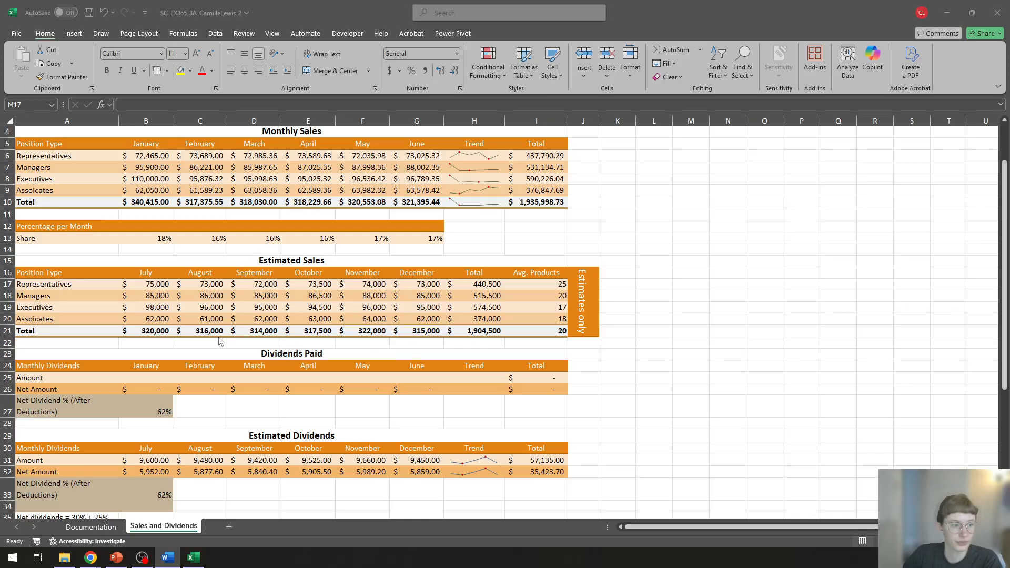
left_click(150, 331)
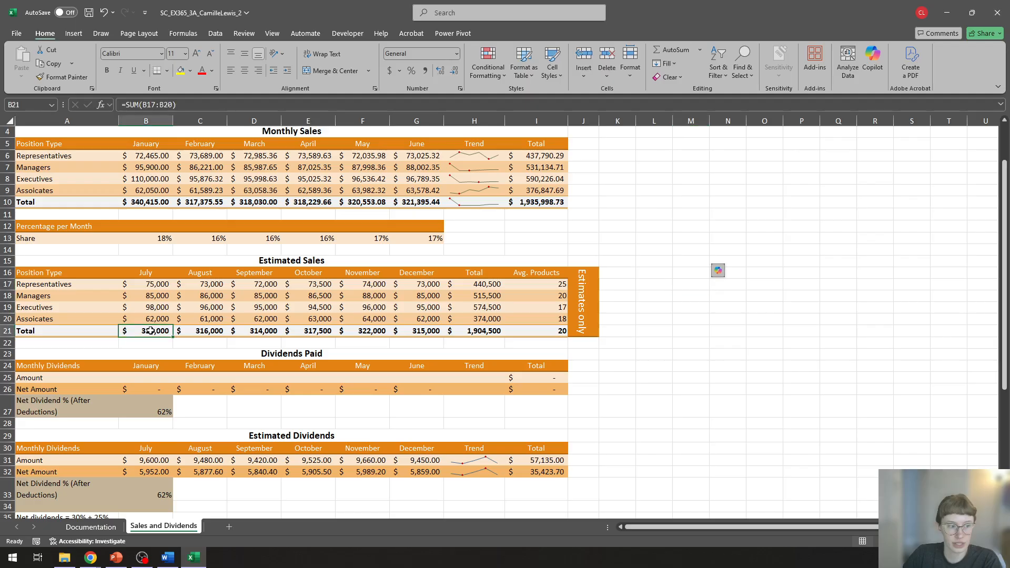
left_click_drag(150, 330, 495, 333)
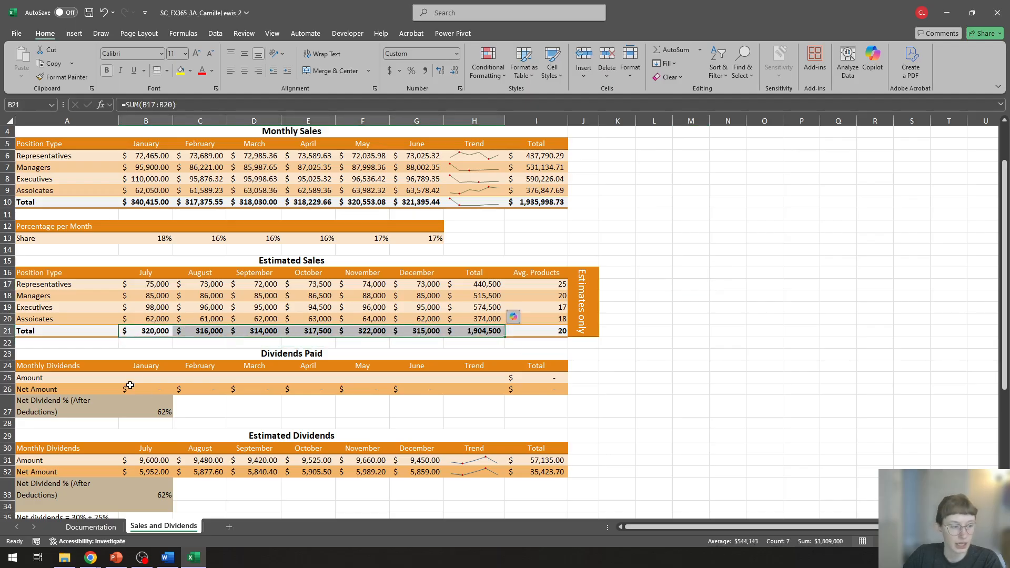
left_click_drag(140, 378, 466, 373)
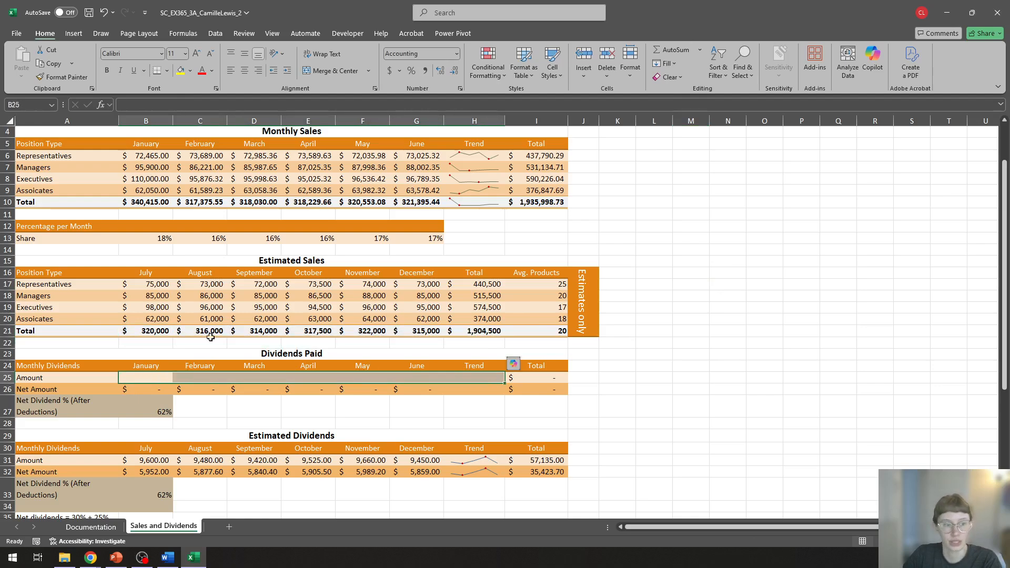
left_click(148, 329)
left_click(198, 332)
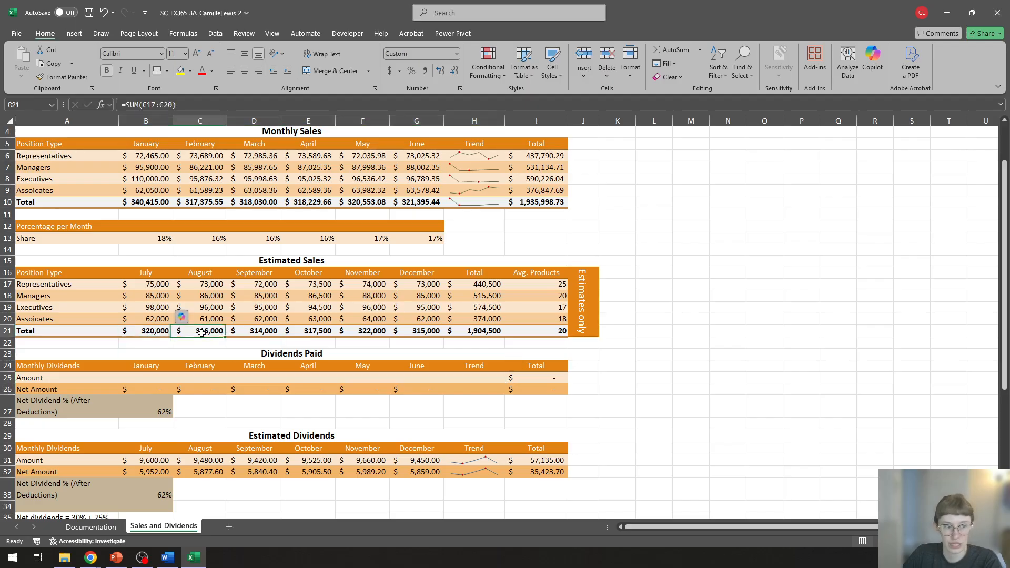
left_click(268, 333)
left_click(153, 334)
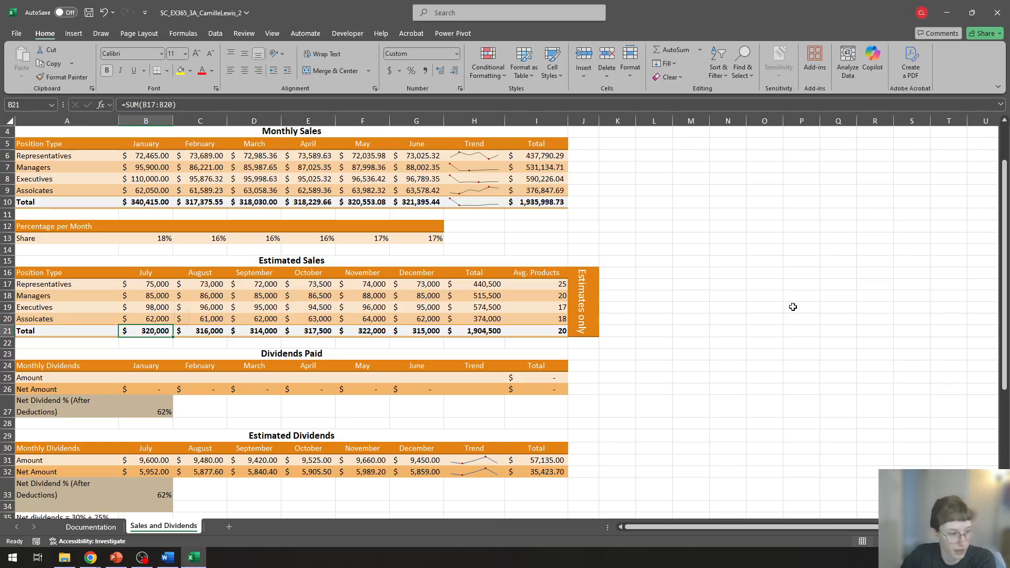
Step: Begin an IF formula in B25, the January Amount cell of the Dividends Paid table
left_click(149, 379)
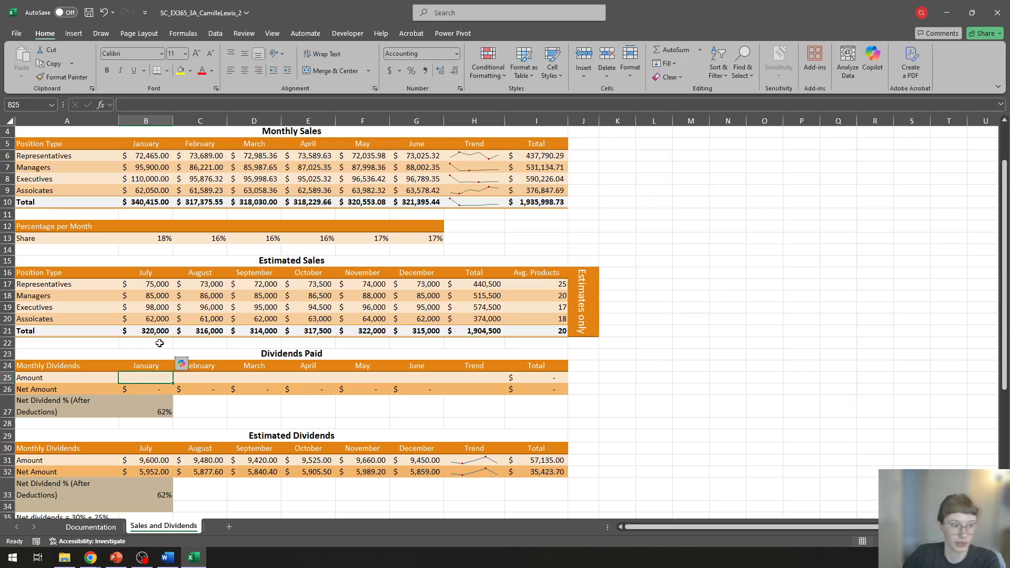
type("=")
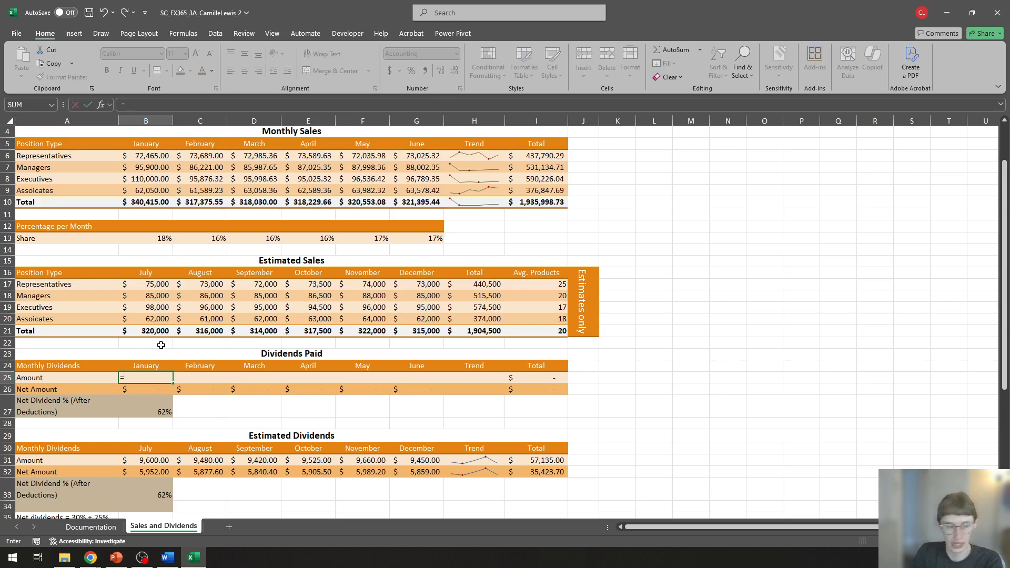
type("if")
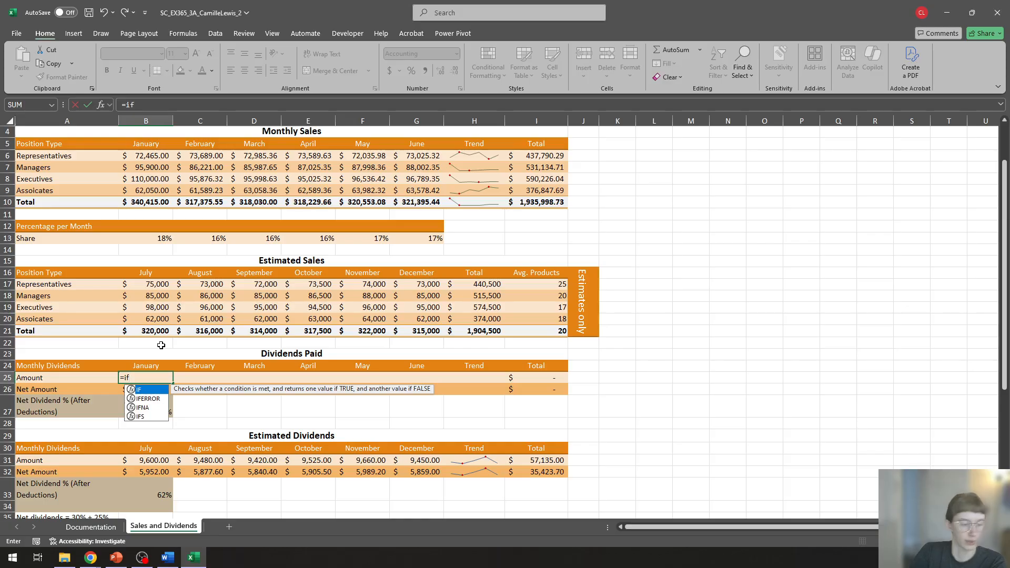
type("(")
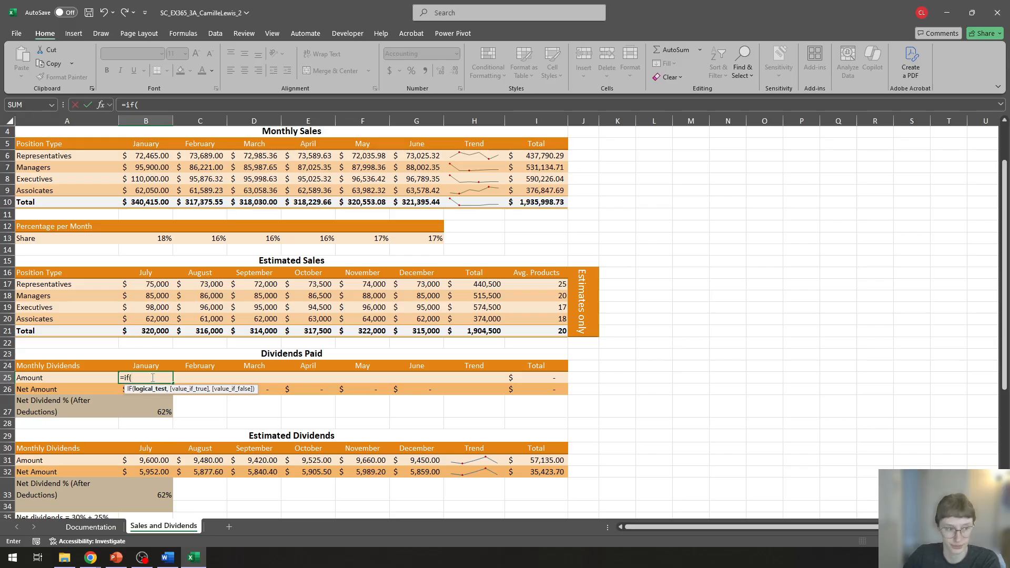
left_click(148, 331)
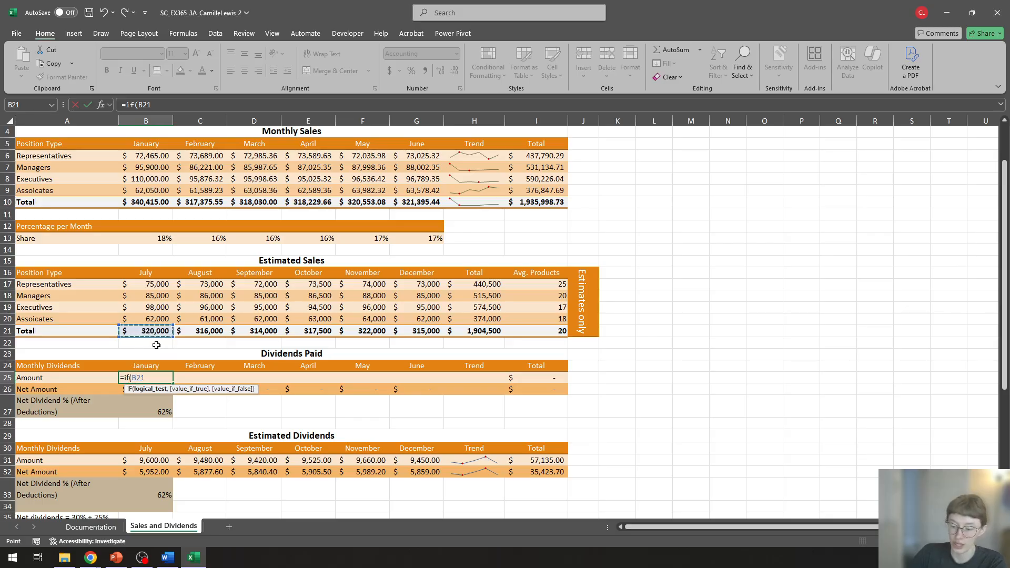
type(">=")
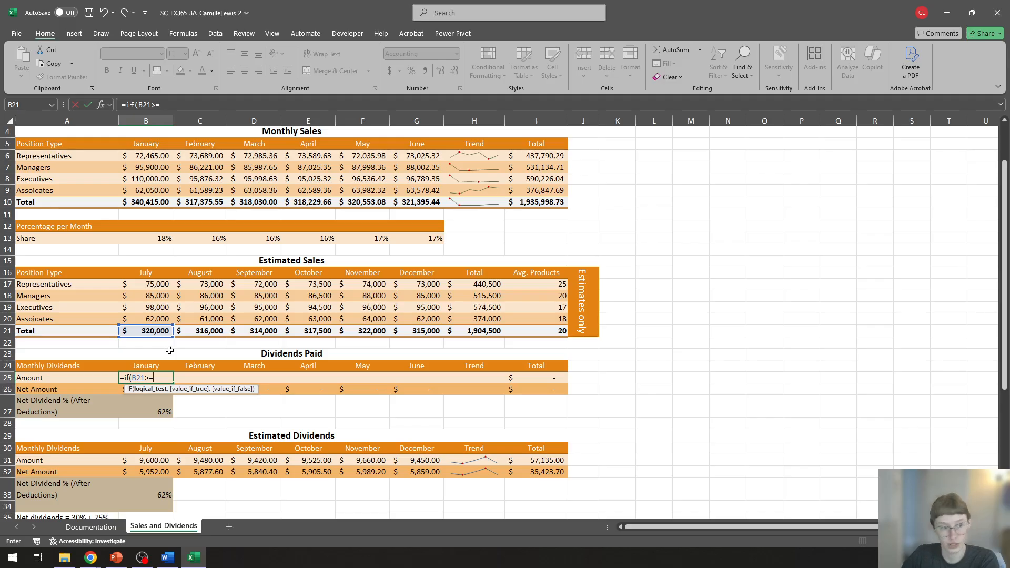
type("20")
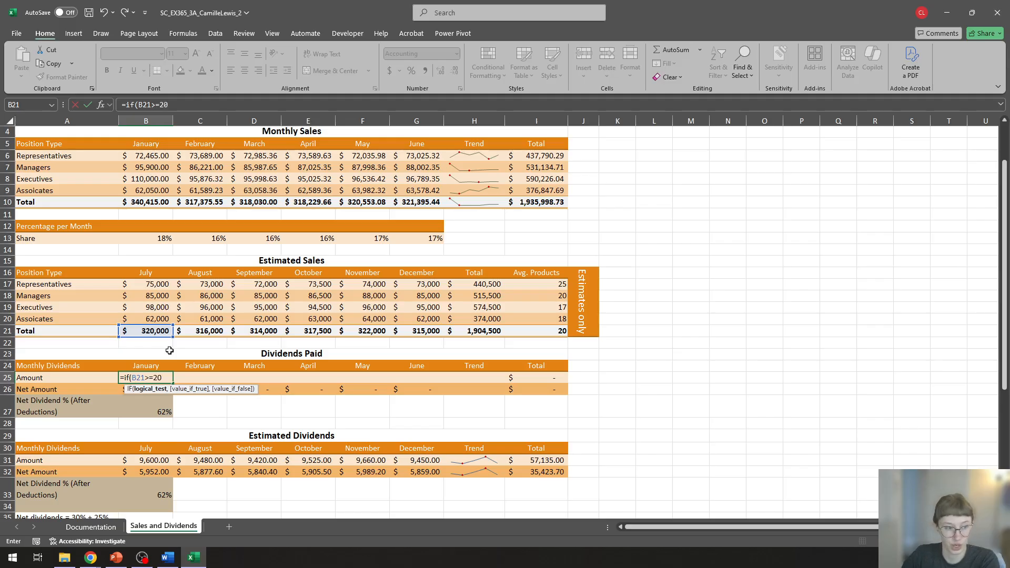
type("0000")
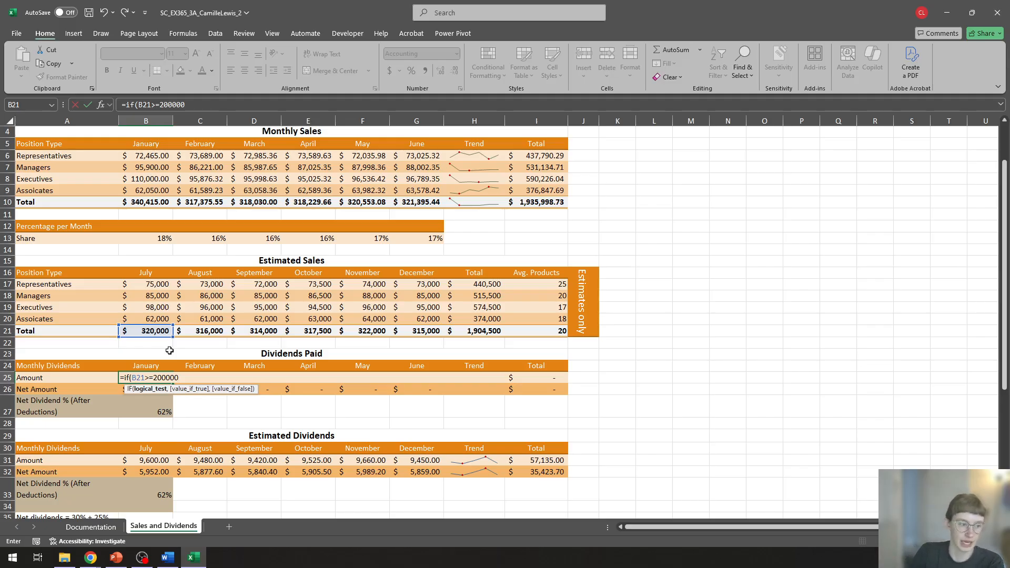
type(",")
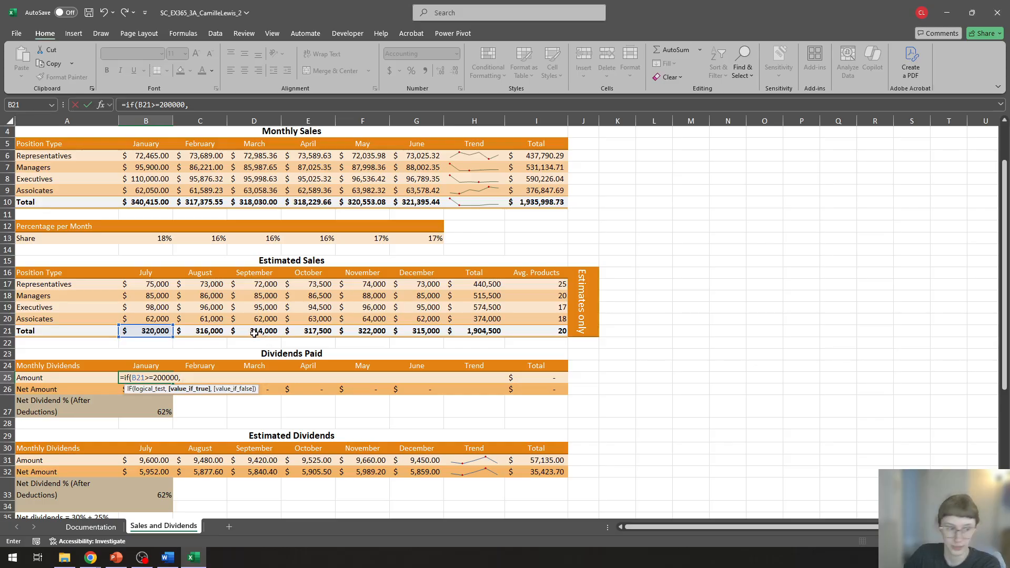
key("BackSpace")
key("BackSpace")
key("BackSpace")
key("BackSpace")
key("BackSpace")
key("BackSpace")
key("BackSpace")
key("BackSpace")
key("BackSpace")
key("BackSpace")
key("BackSpace")
key("BackSpace")
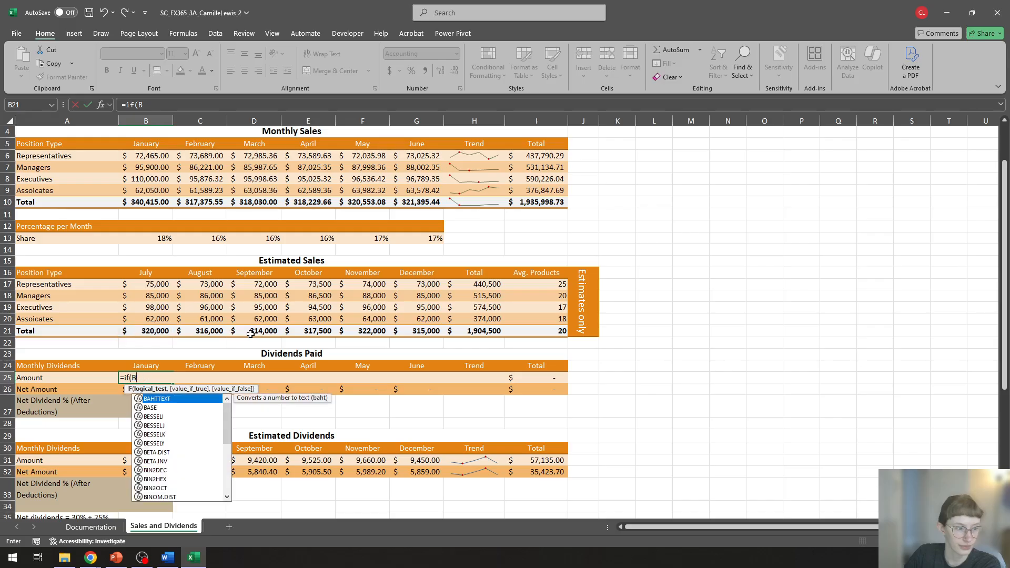
key("BackSpace")
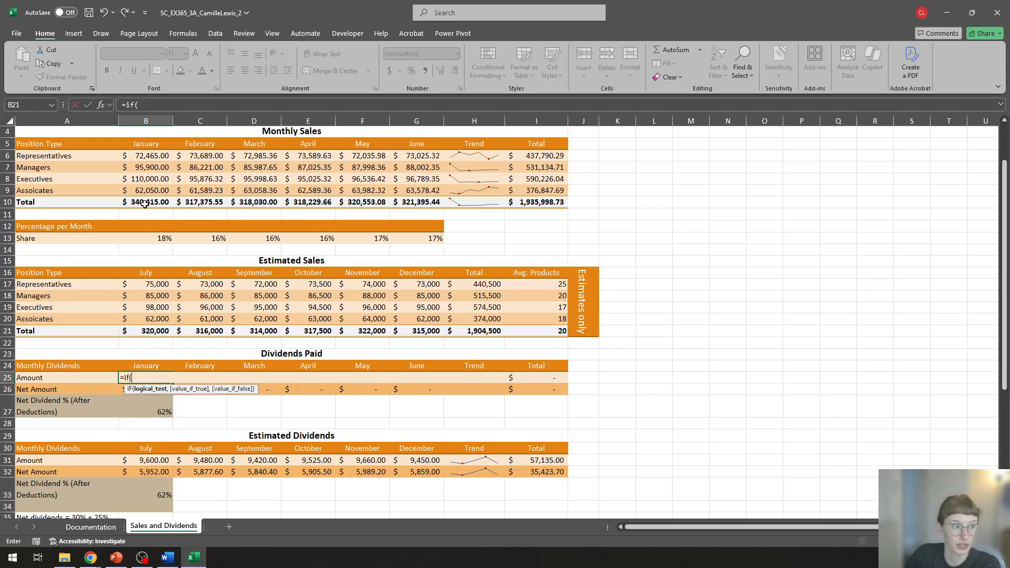
Step: Complete the January dividend formula in B25 as =IF(B10>=200000, B10*0.30, B10*0.25)
left_click(145, 202)
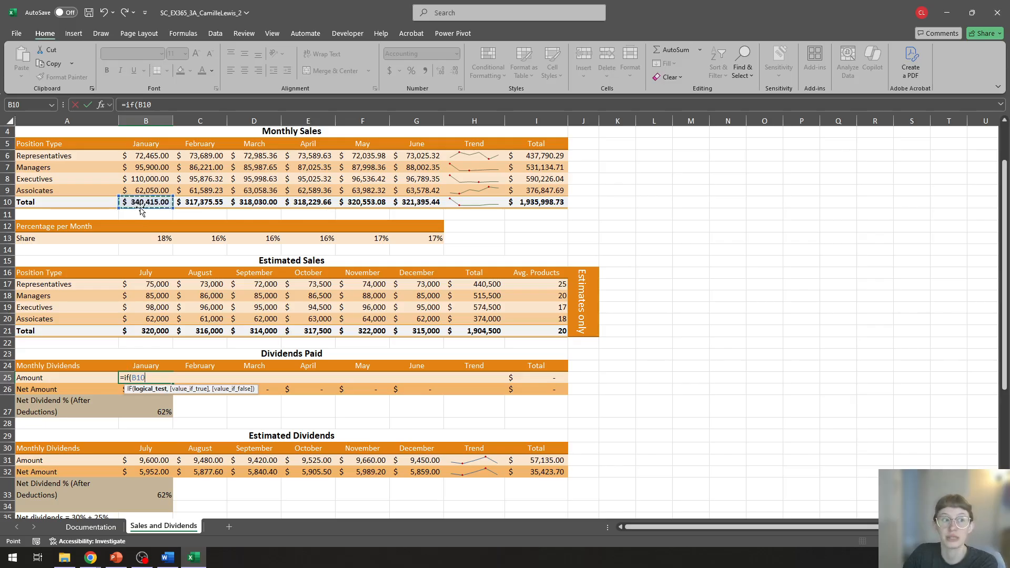
type("=")
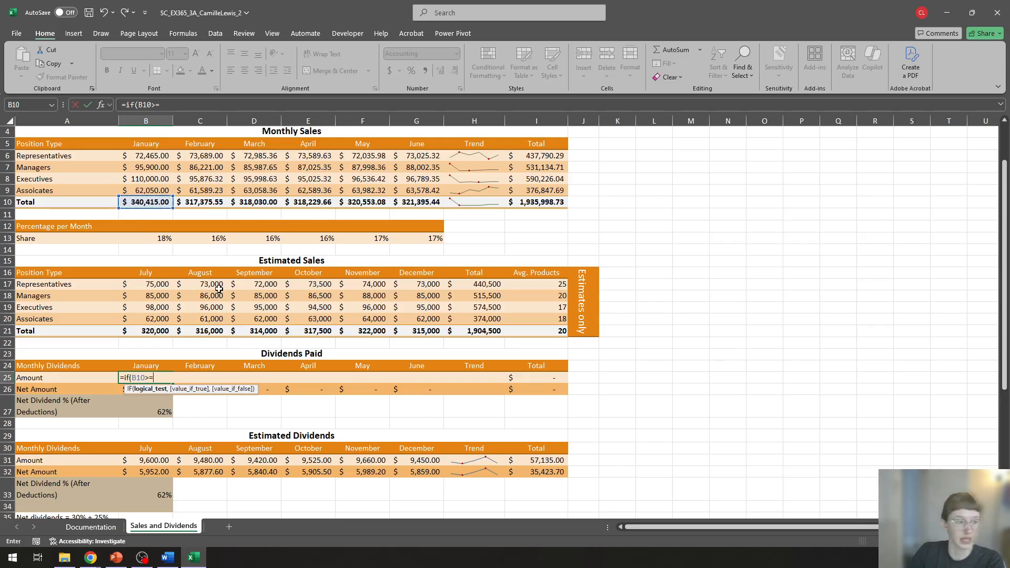
type("200")
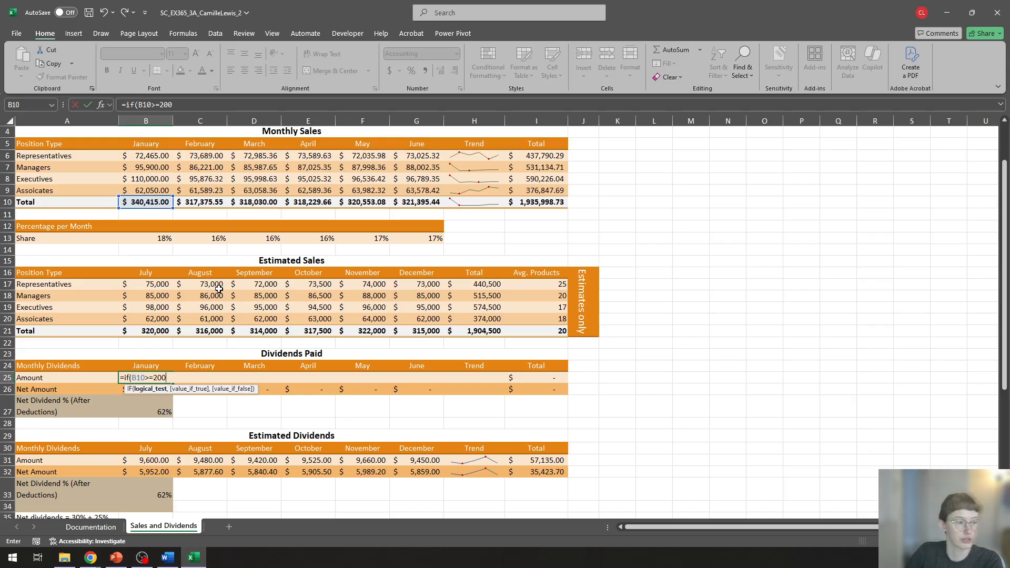
type("000,")
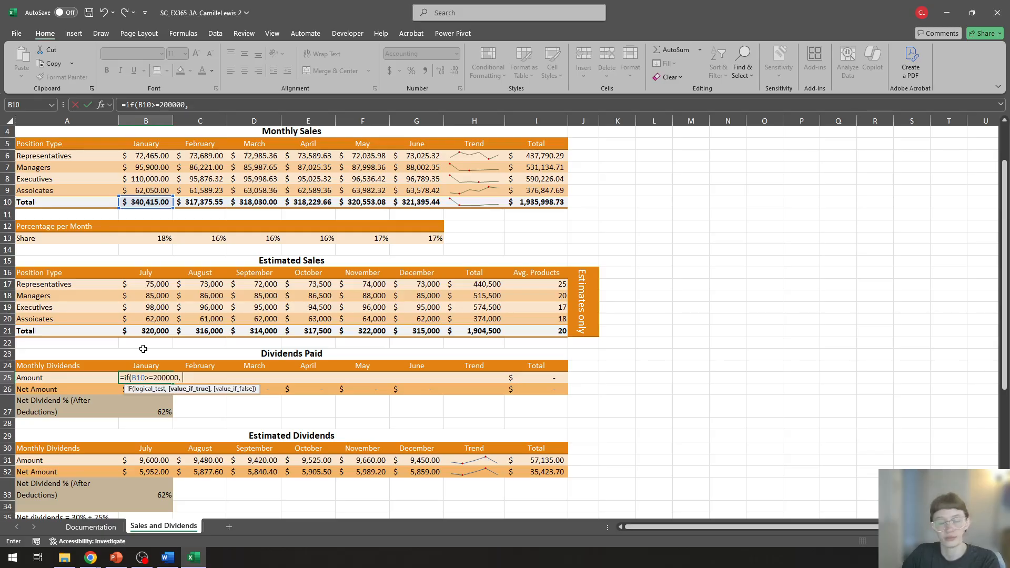
left_click(144, 204)
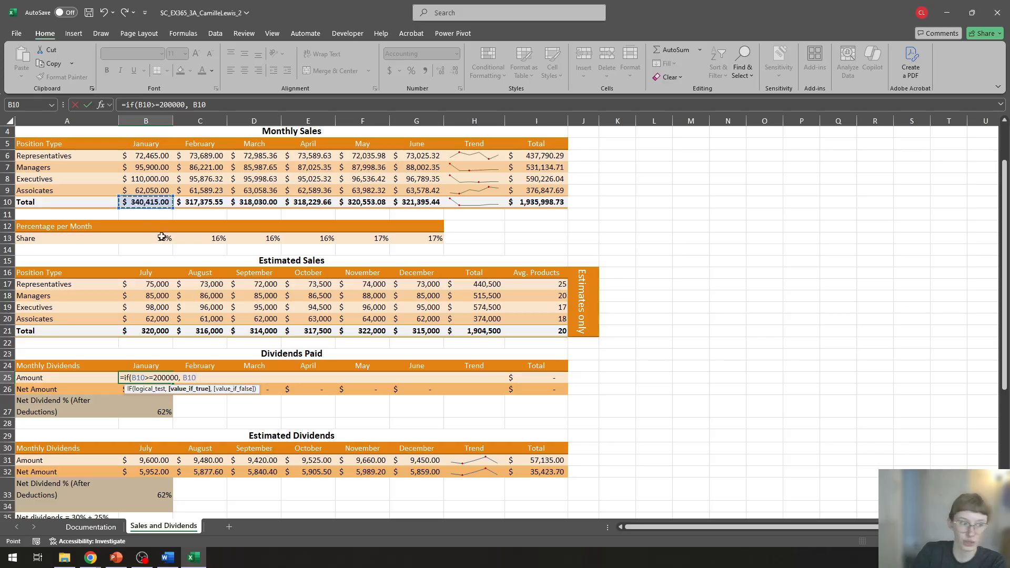
type("*")
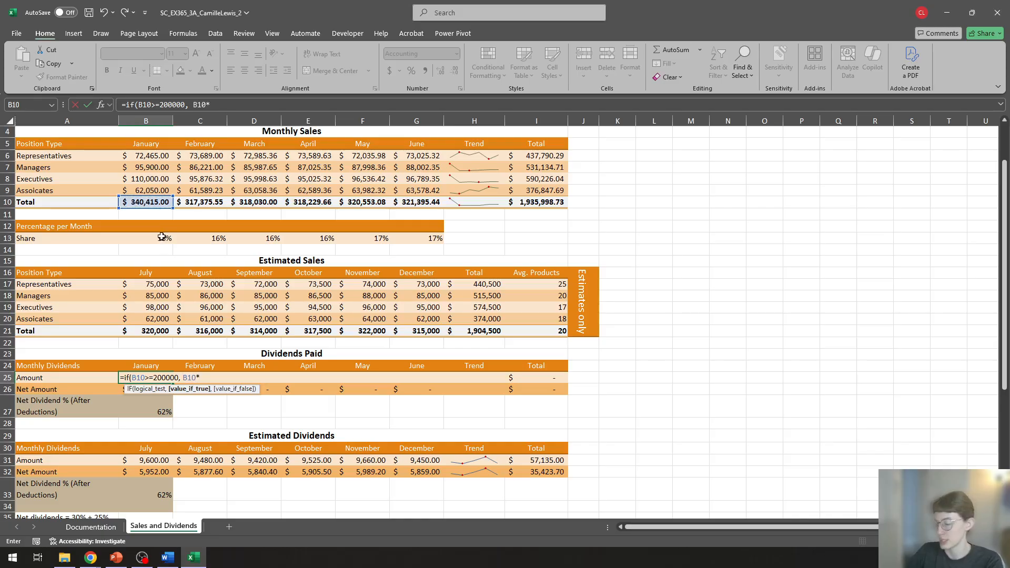
type("0.30")
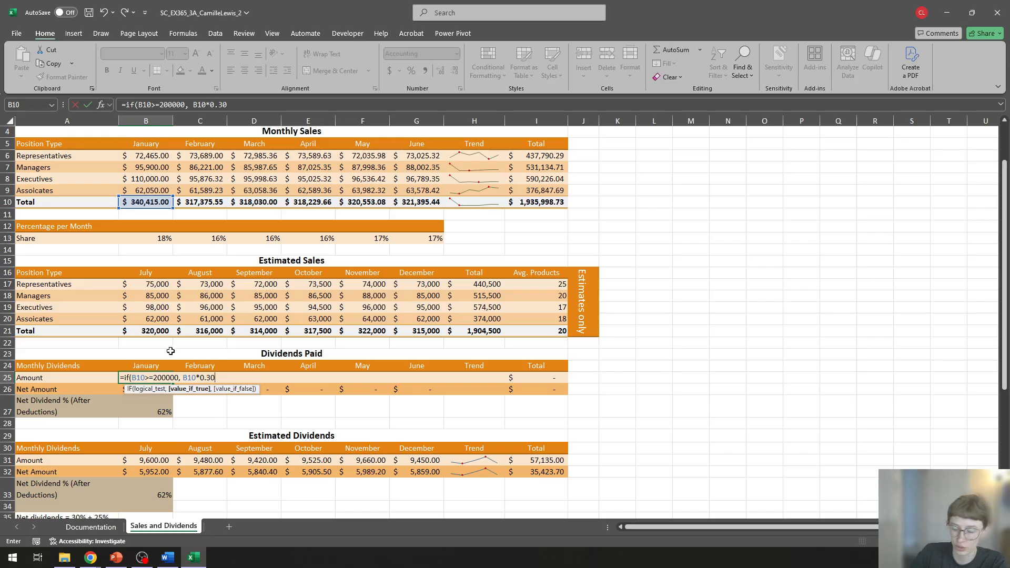
type(",")
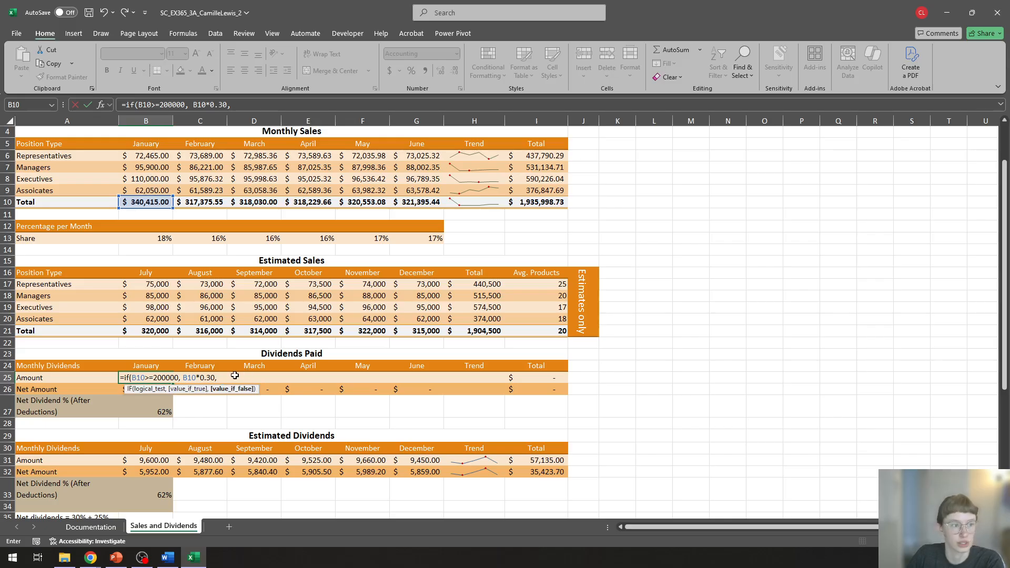
left_click(143, 203)
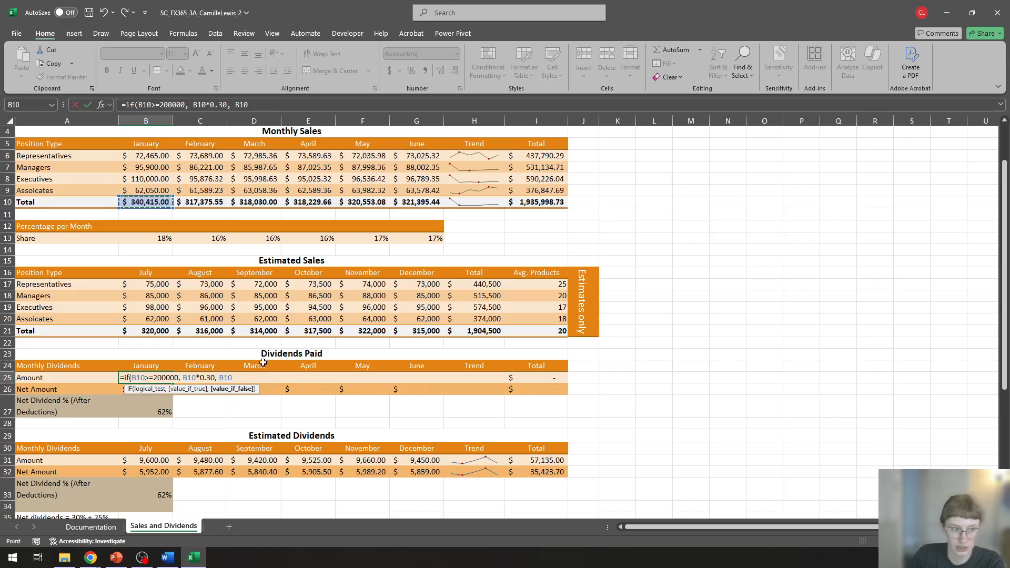
type("*")
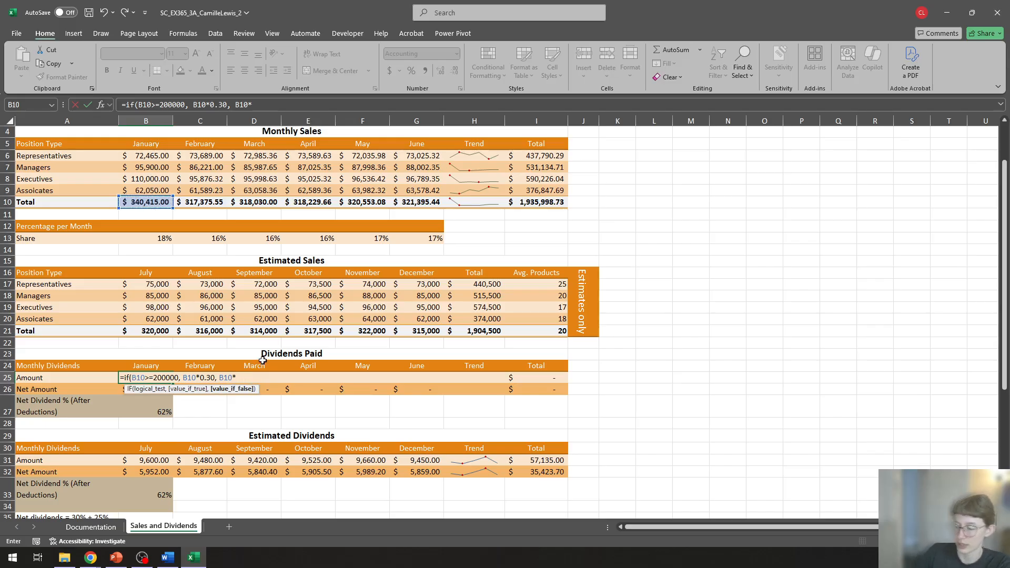
type("0.25")
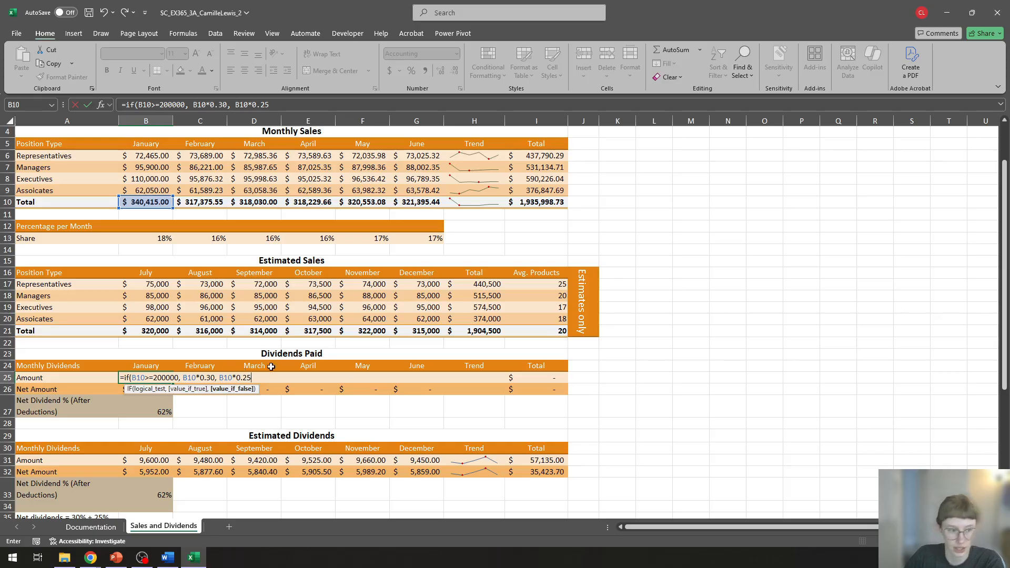
type(")")
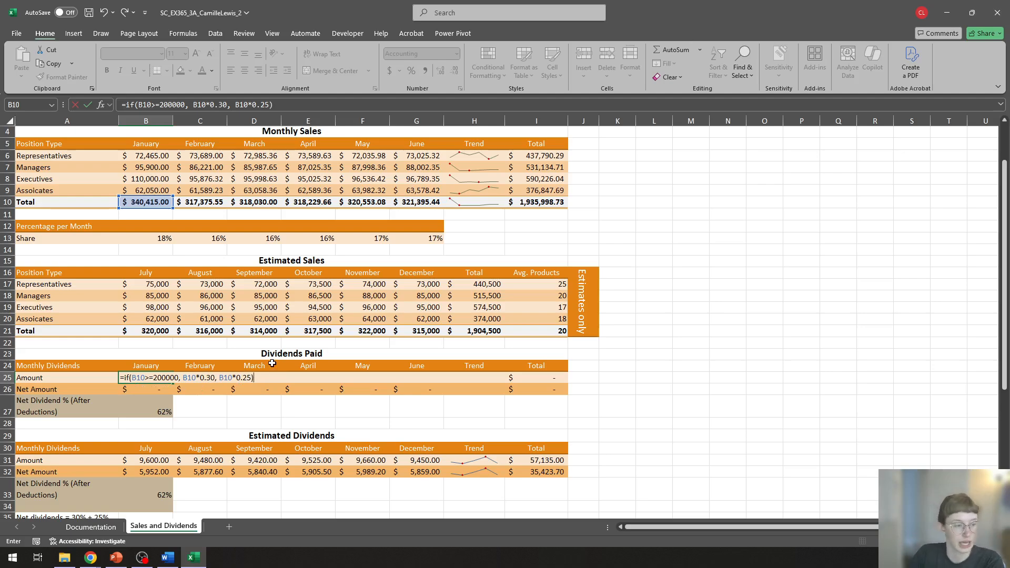
key("Return")
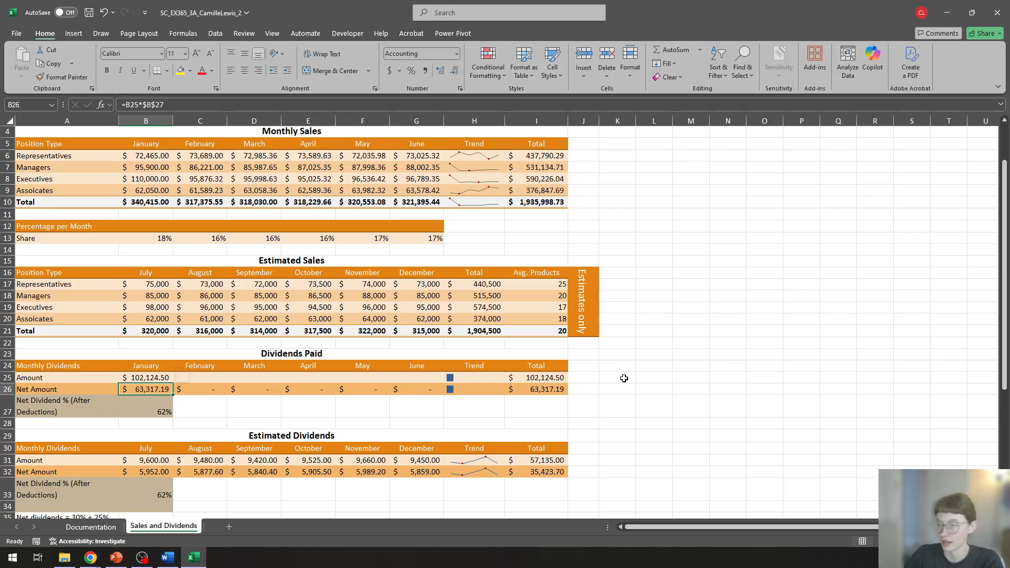
Step: Fill the dividend IF formula from B25 across C25:G25 for February through June
left_click(146, 377)
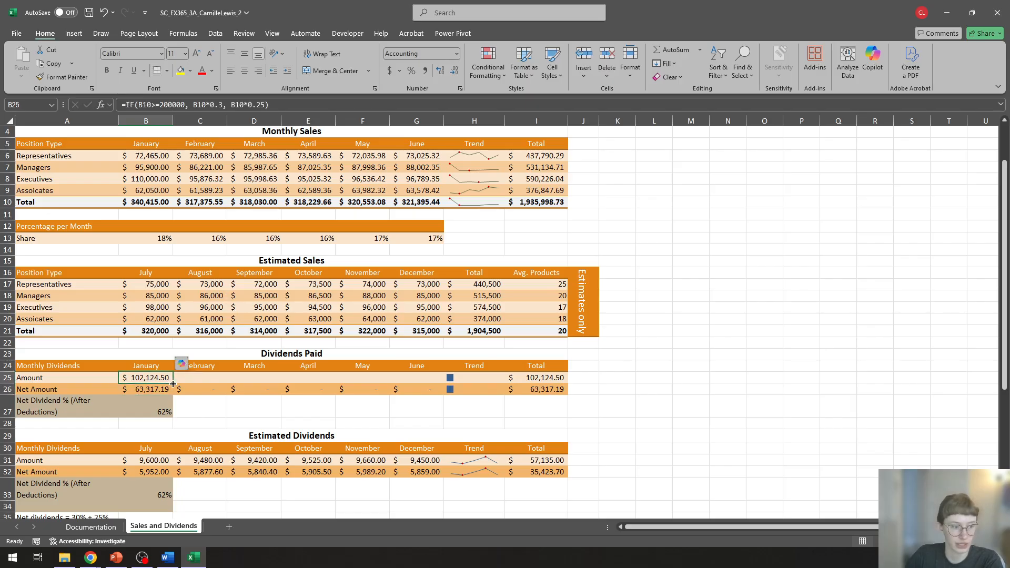
left_click_drag(173, 383, 432, 383)
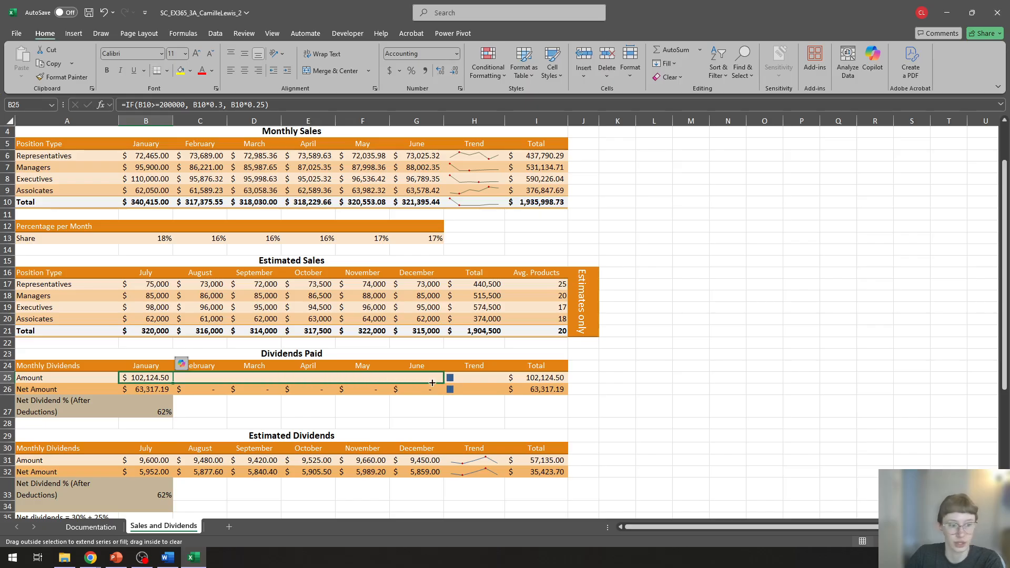
left_click_drag(432, 383, 433, 383)
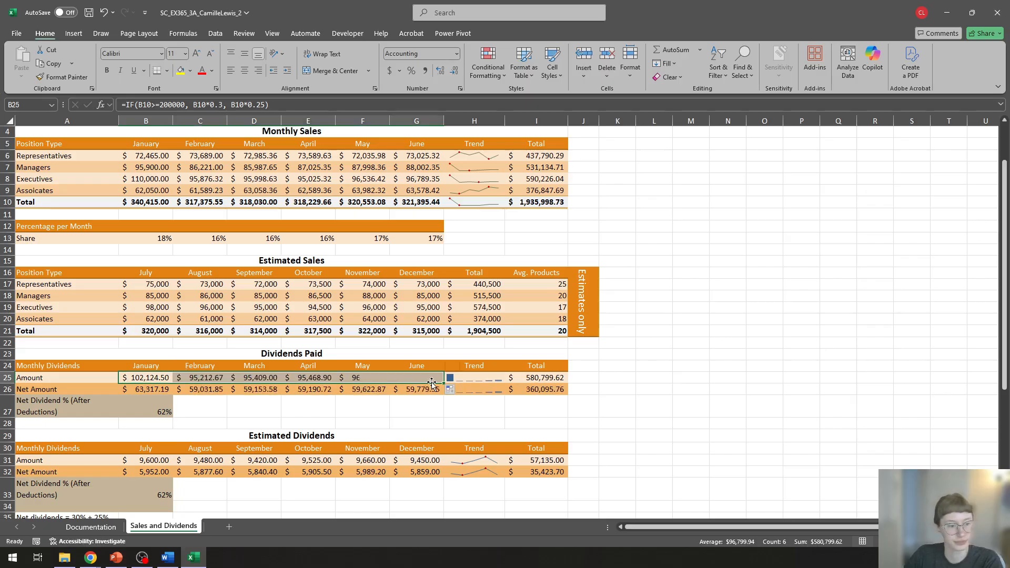
left_click(667, 380)
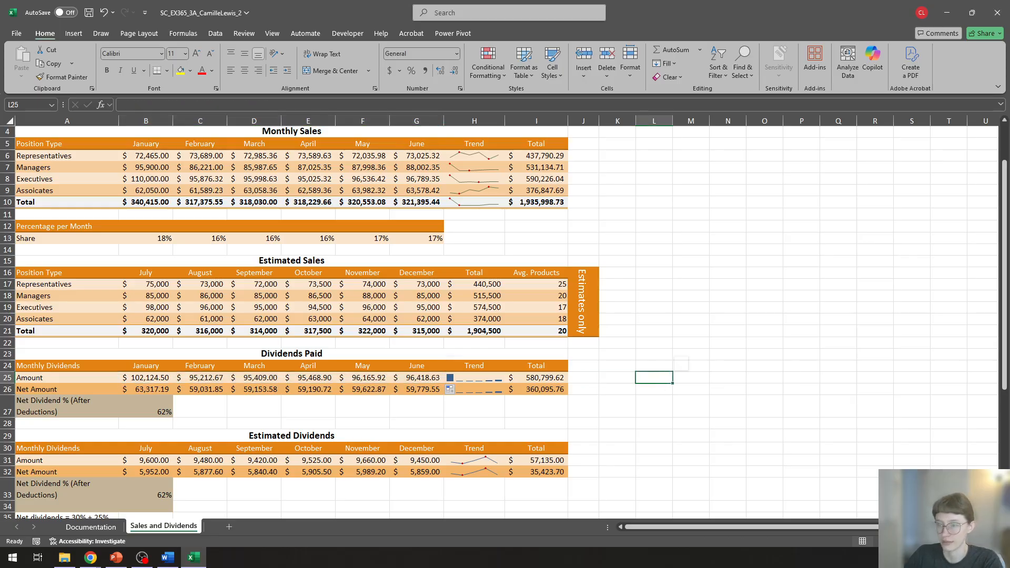
Step: Change the Dividends Paid sparklines in H25:H26 to Line type and apply Dark Blue, Sparkline Style Dark #6
key("alt+Tab")
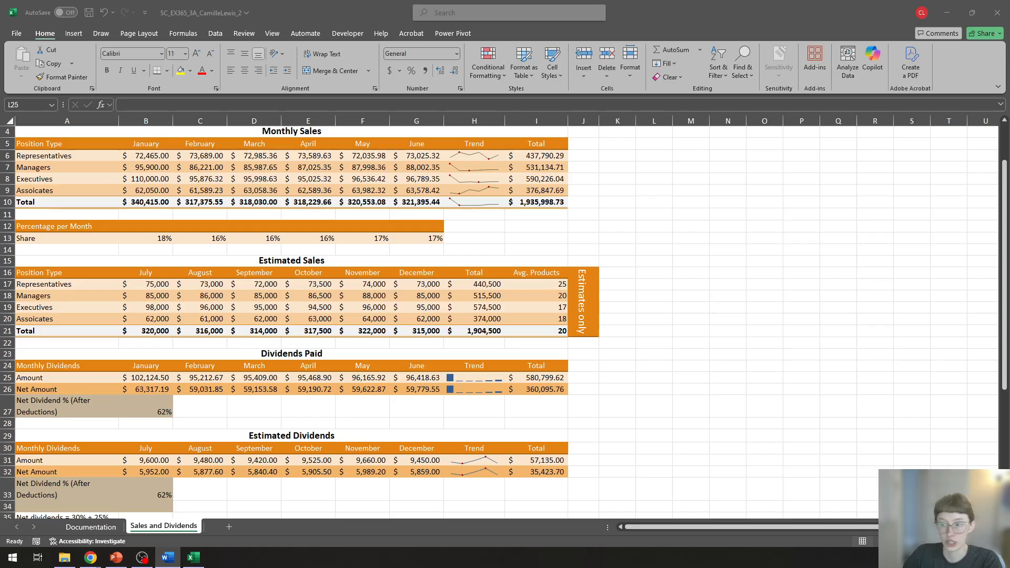
left_click(476, 378)
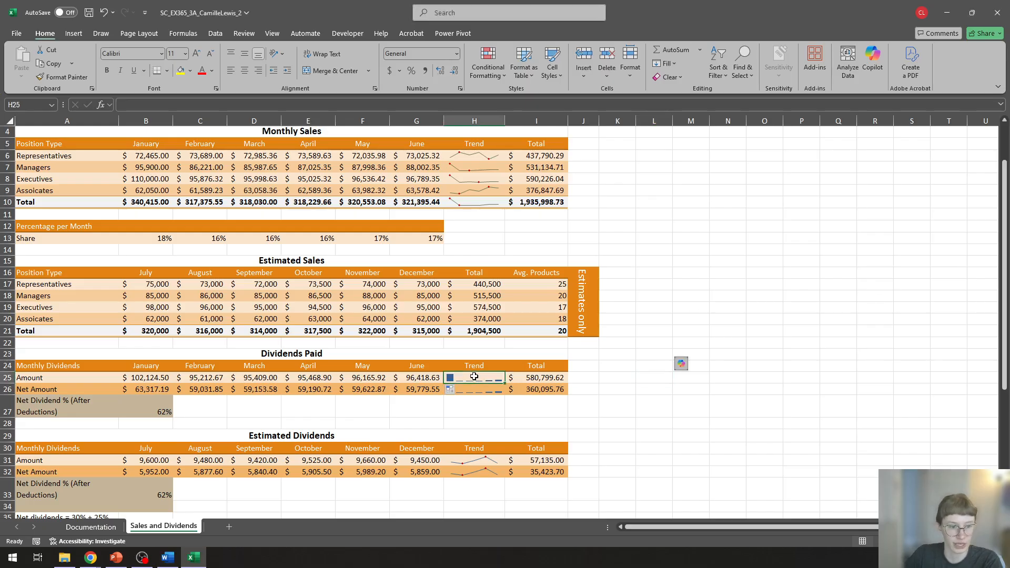
left_click_drag(475, 377, 475, 392)
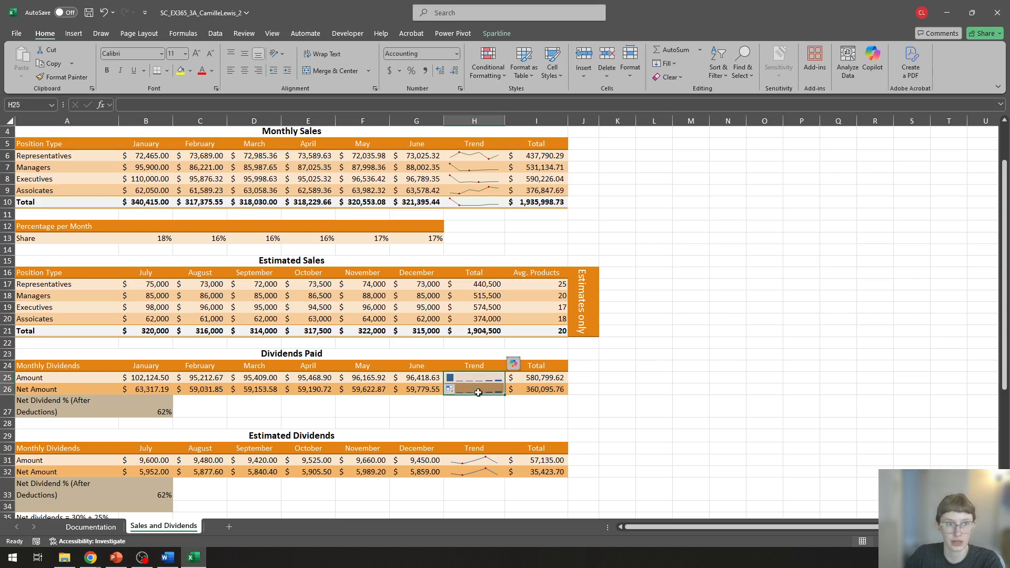
left_click(497, 34)
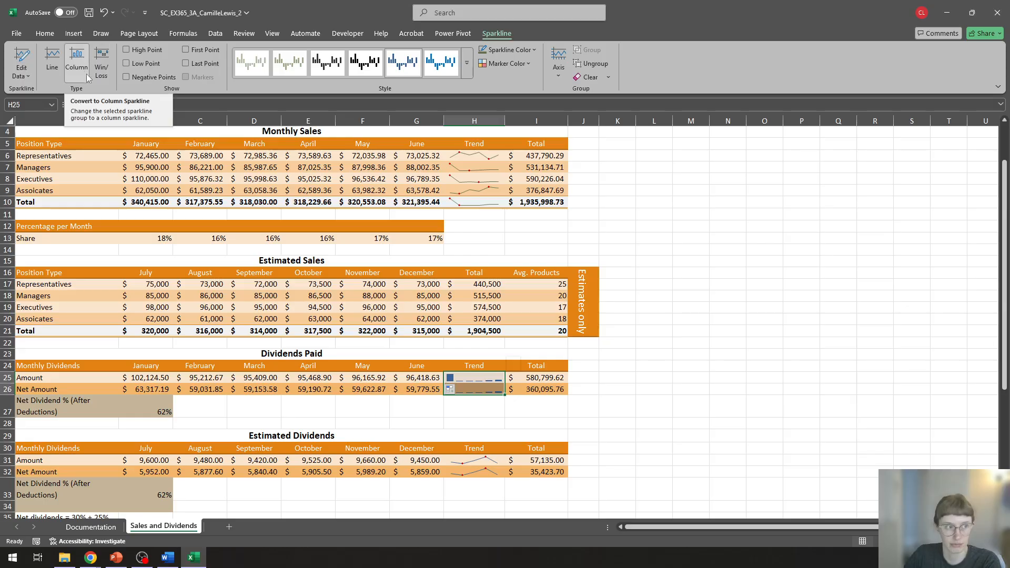
left_click(53, 62)
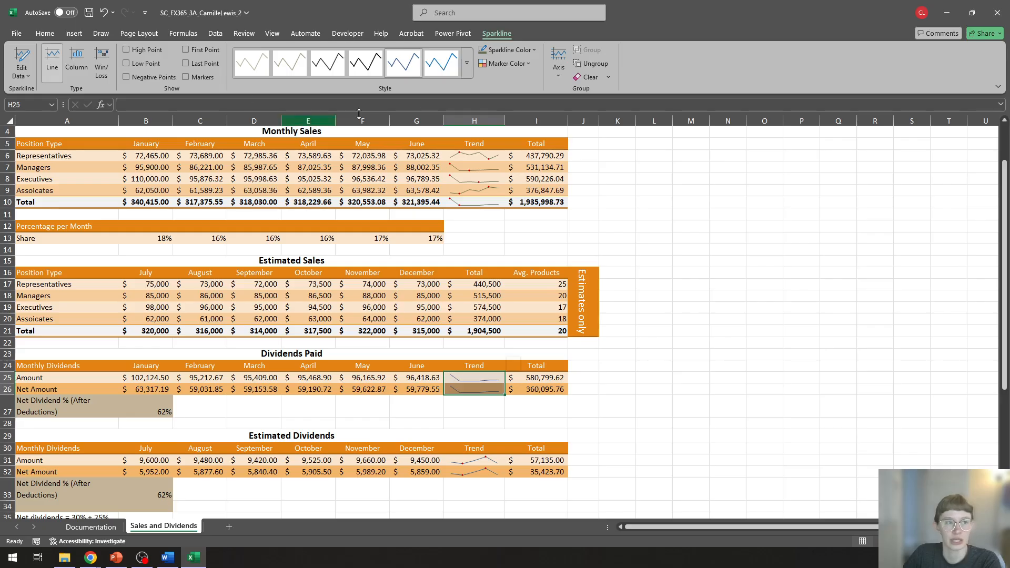
left_click(467, 64)
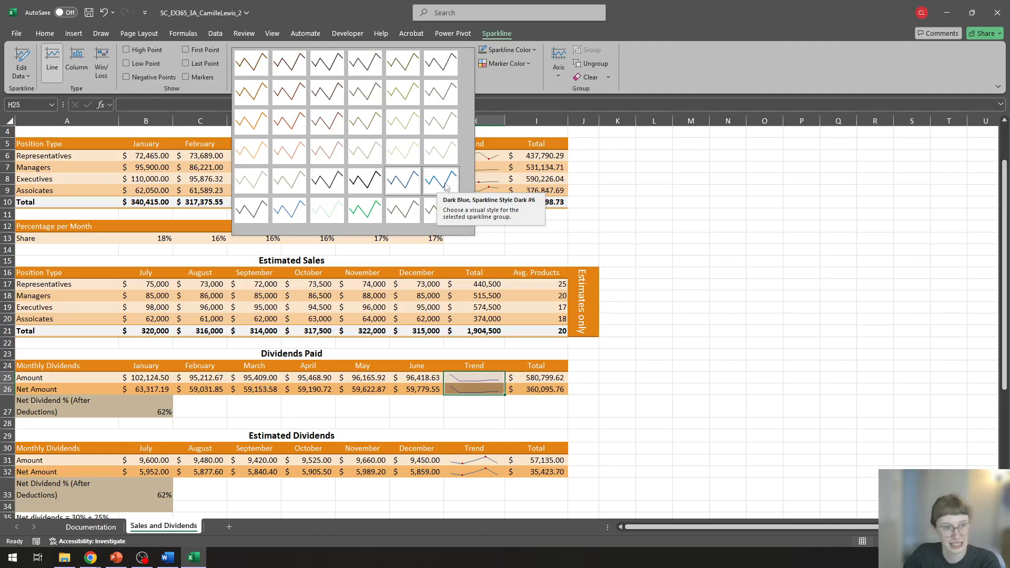
left_click(445, 179)
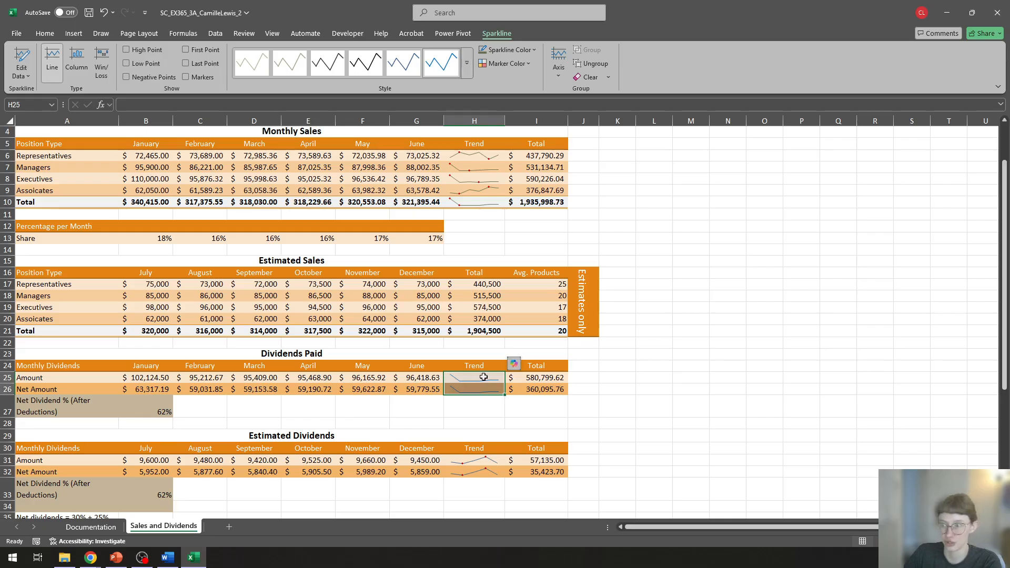
Step: Delete the sheet row for row 35, which holds the "Net dividends = 30% + 25%" note below the Estimated Dividends table
left_click(748, 399)
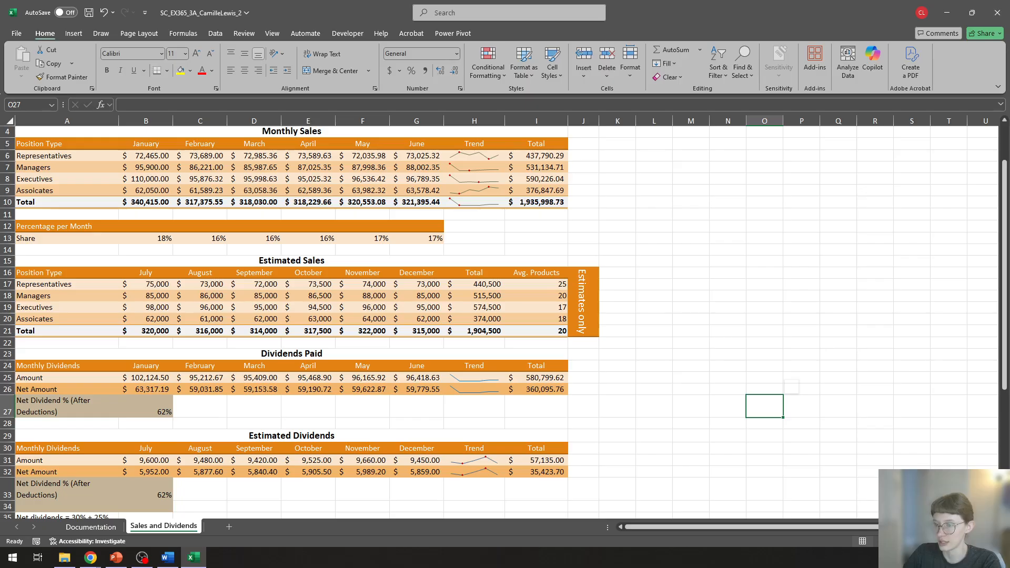
key("alt+Tab")
scroll(699, 318, "down", 4)
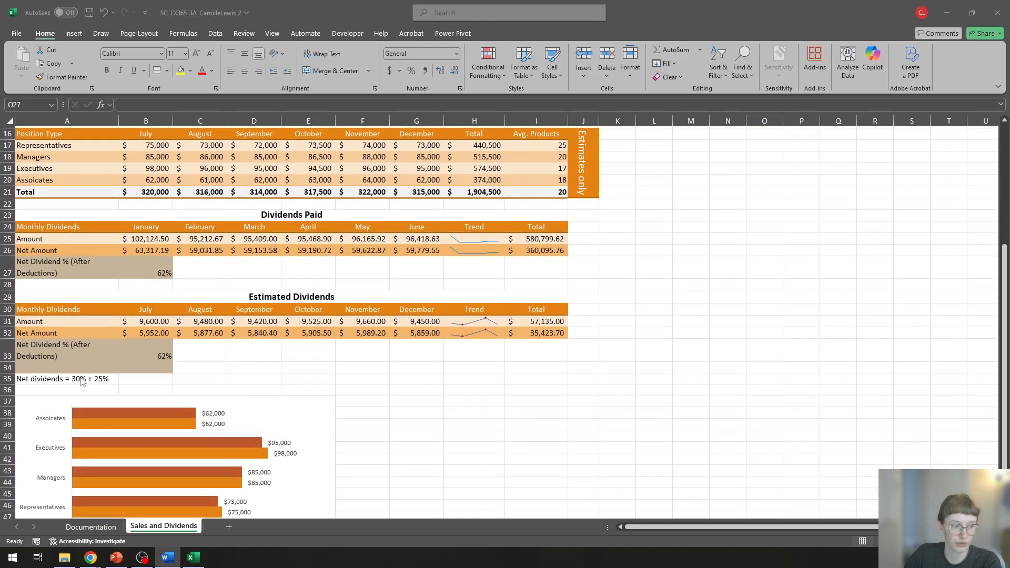
left_click(44, 384)
left_click(47, 382)
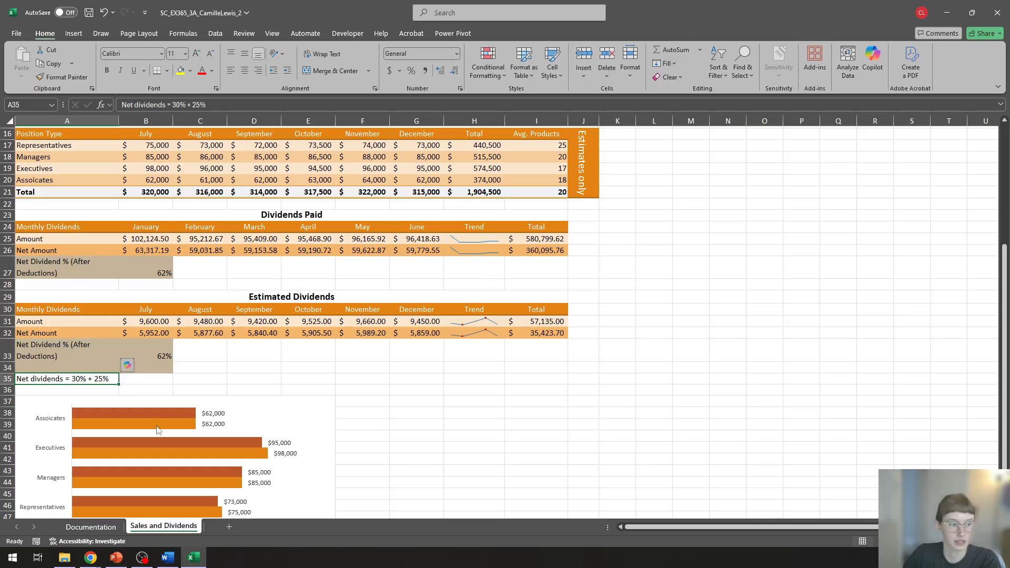
left_click(134, 381)
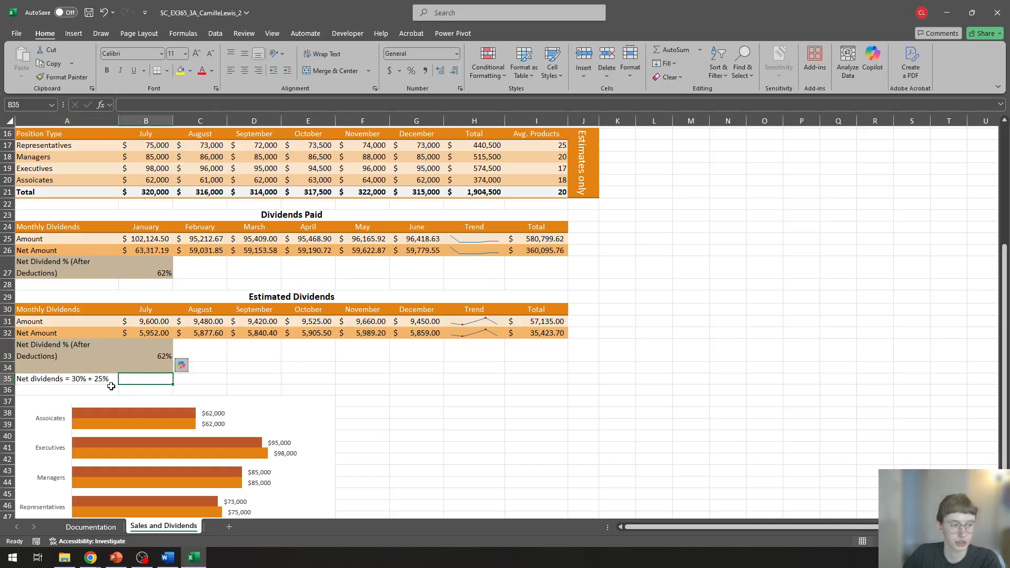
left_click(60, 381)
left_click(147, 379)
left_click(55, 381)
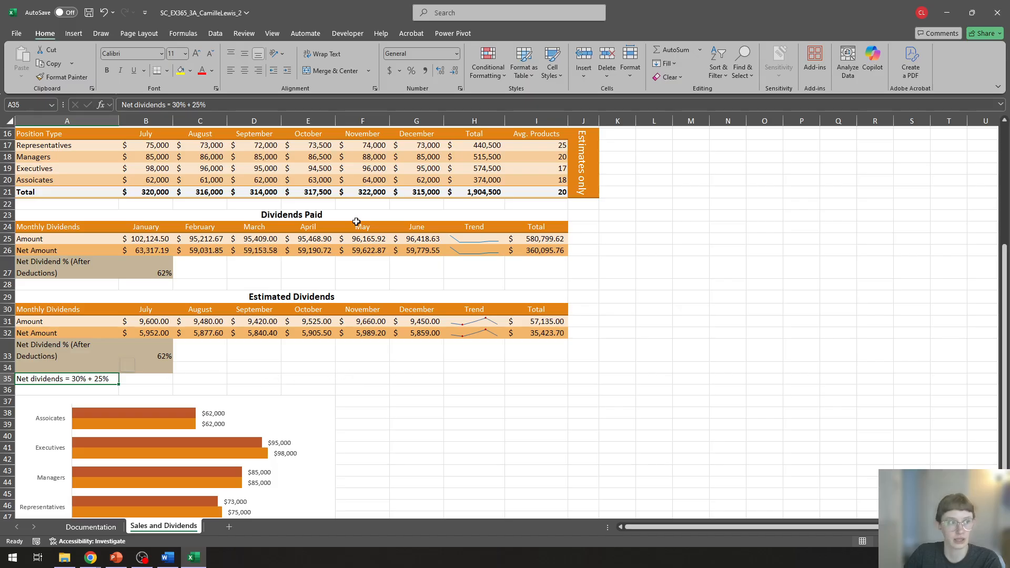
left_click(607, 76)
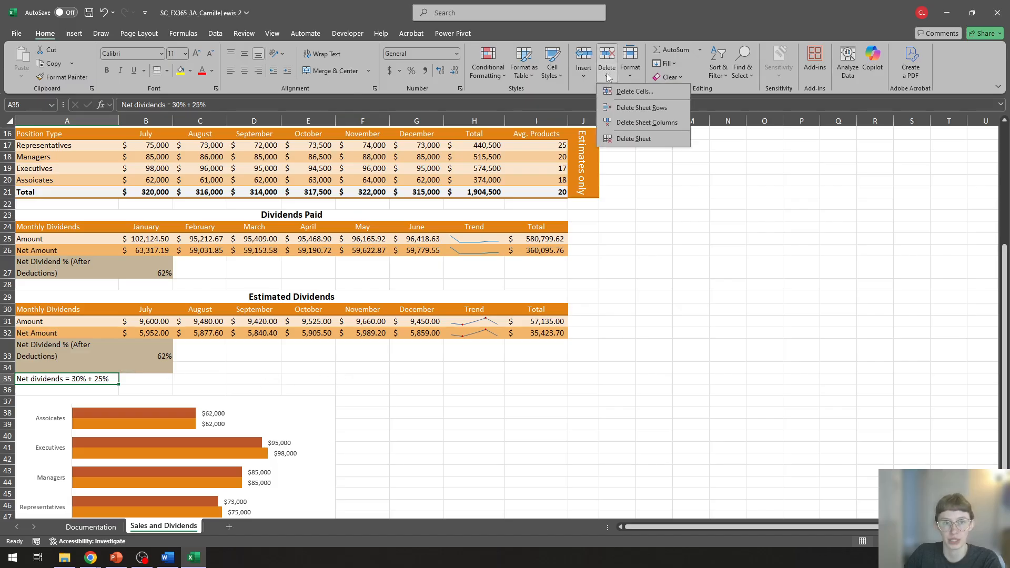
left_click(664, 108)
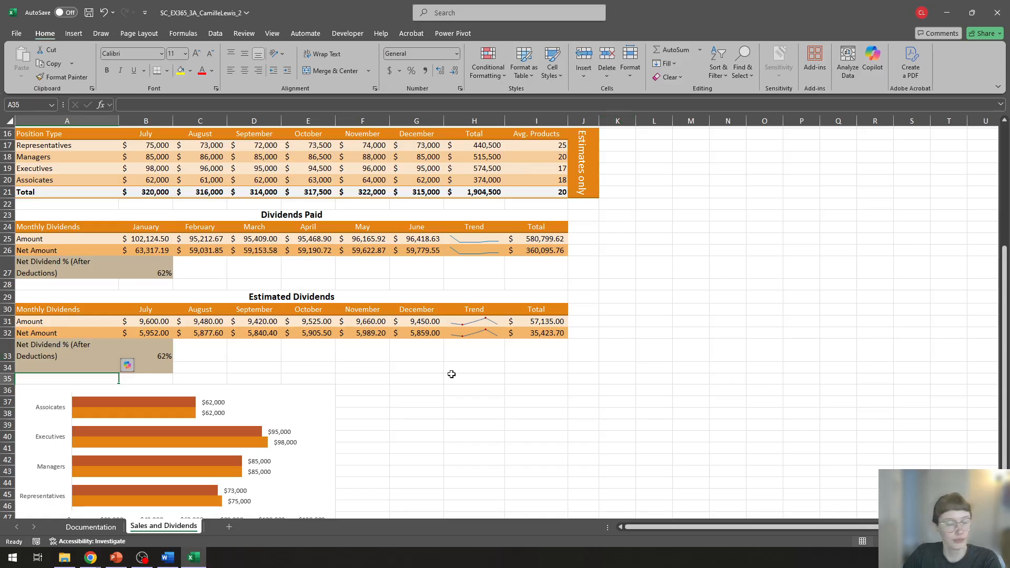
left_click(730, 353)
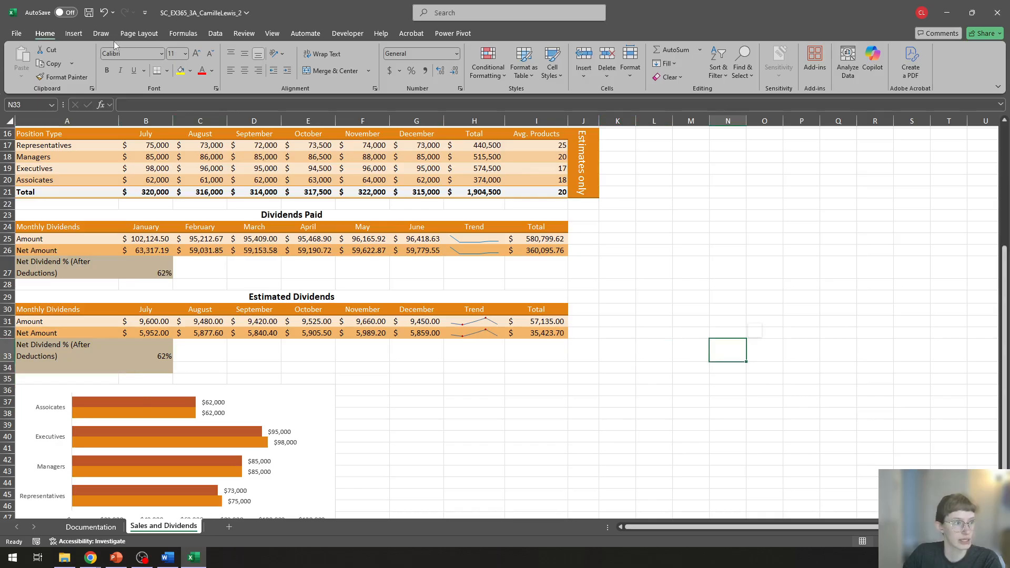
Step: Save the finished sales workbook and close it
scroll(505, 343, "up", 5)
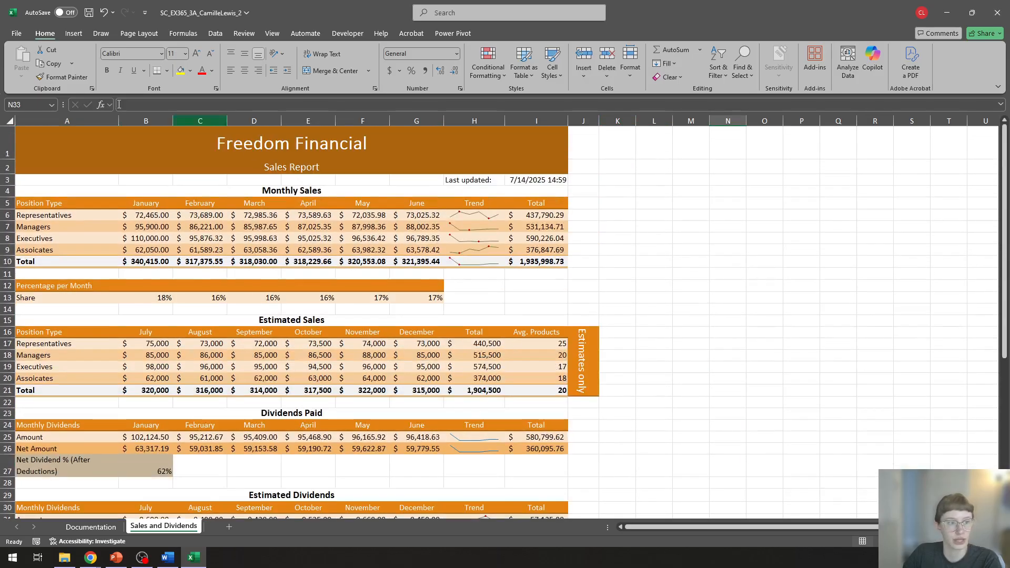
left_click(89, 13)
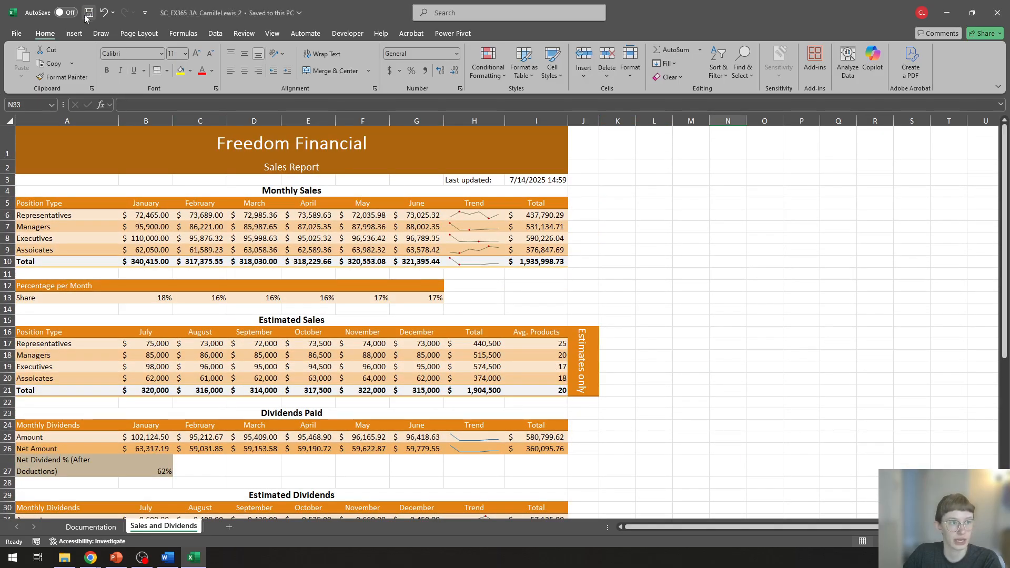
left_click(998, 19)
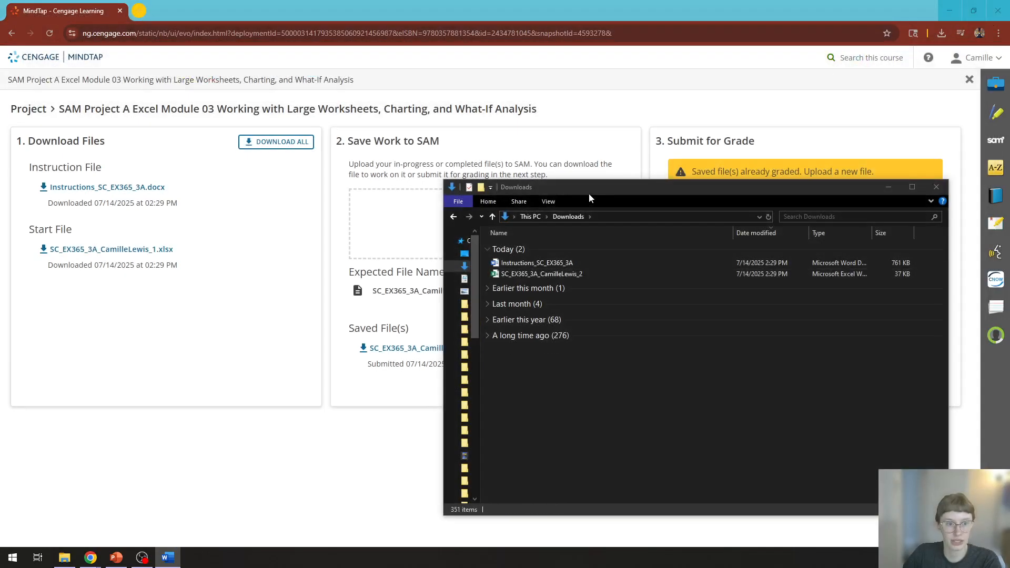
Step: Upload the completed workbook from the Downloads folder to the SAM project page in MindTap and submit it for grading
left_click_drag(590, 192, 718, 198)
left_click_drag(686, 280, 437, 246)
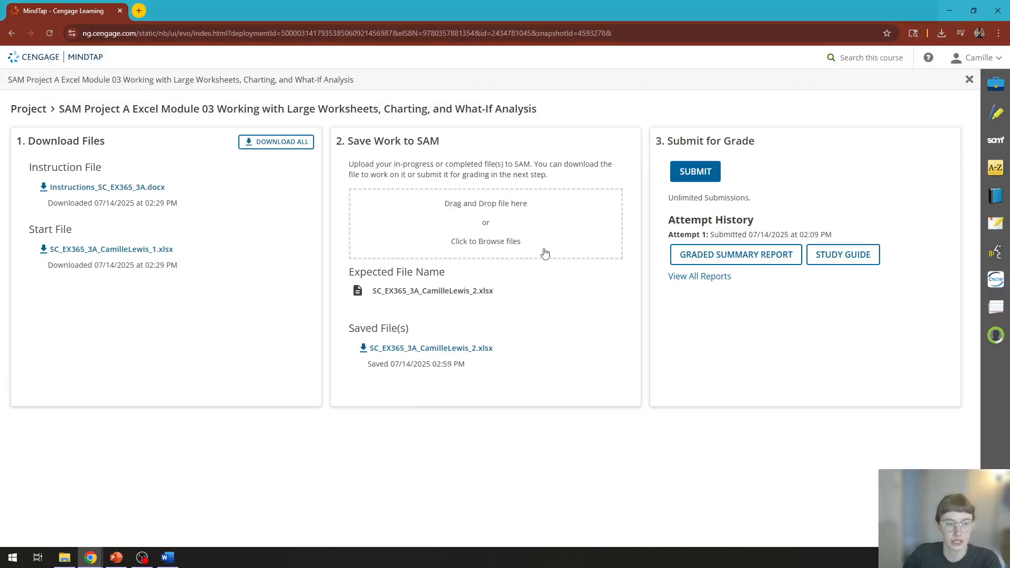
left_click(686, 172)
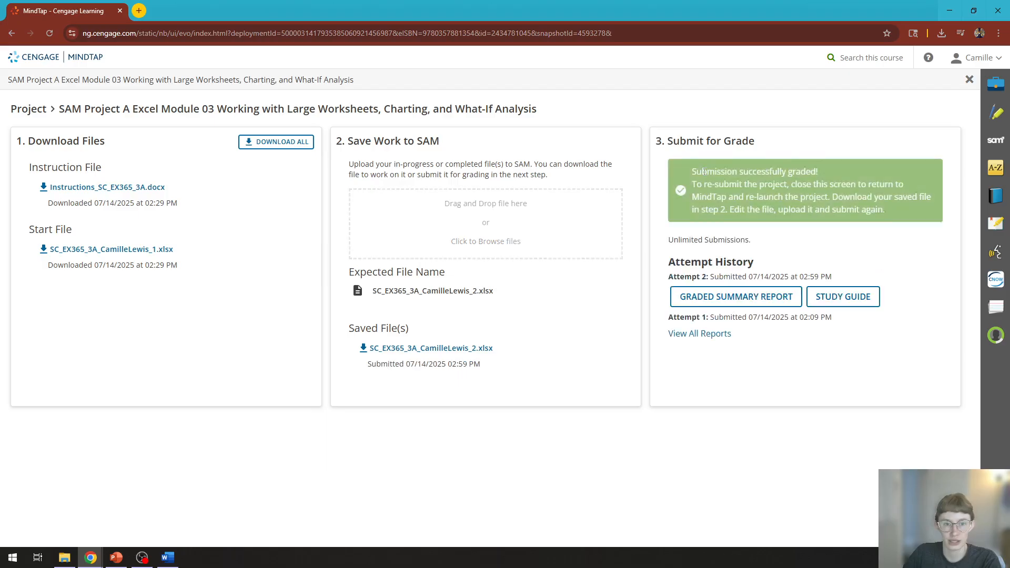
Step: Download the graded summary report for Attempt 2, open it to check the score, and return to the MindTap project page
left_click(769, 296)
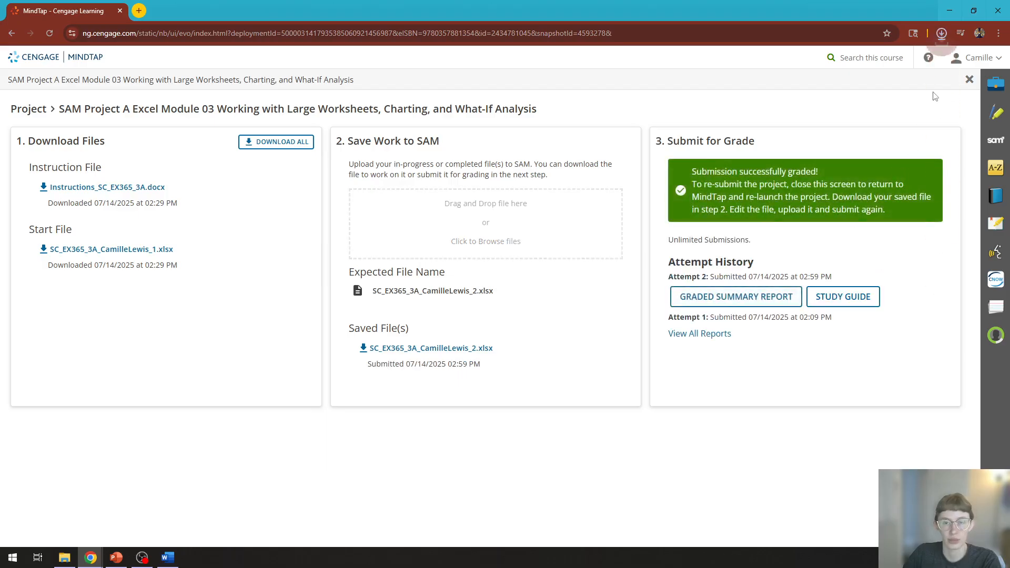
left_click(941, 34)
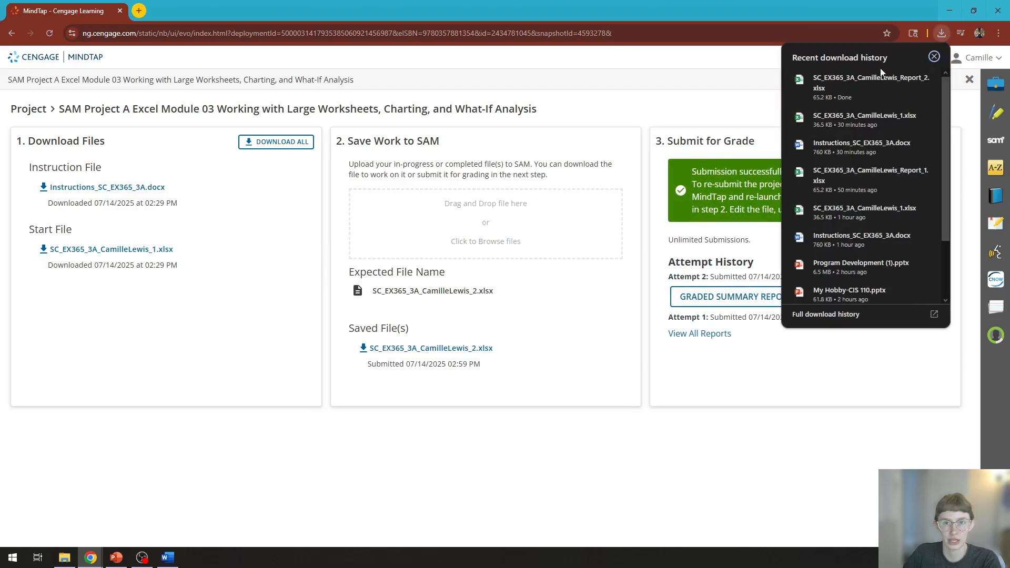
left_click(854, 84)
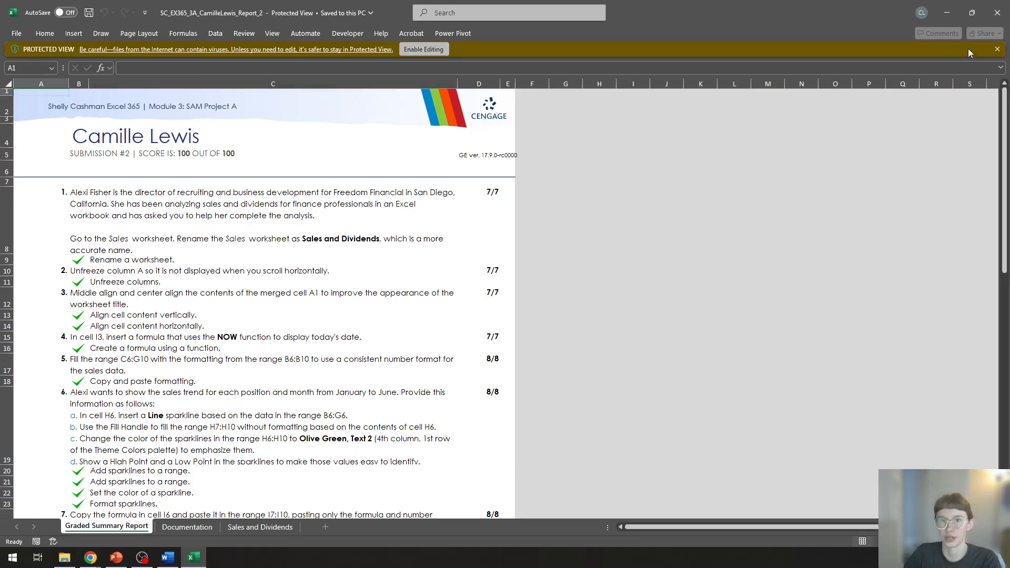
left_click(947, 14)
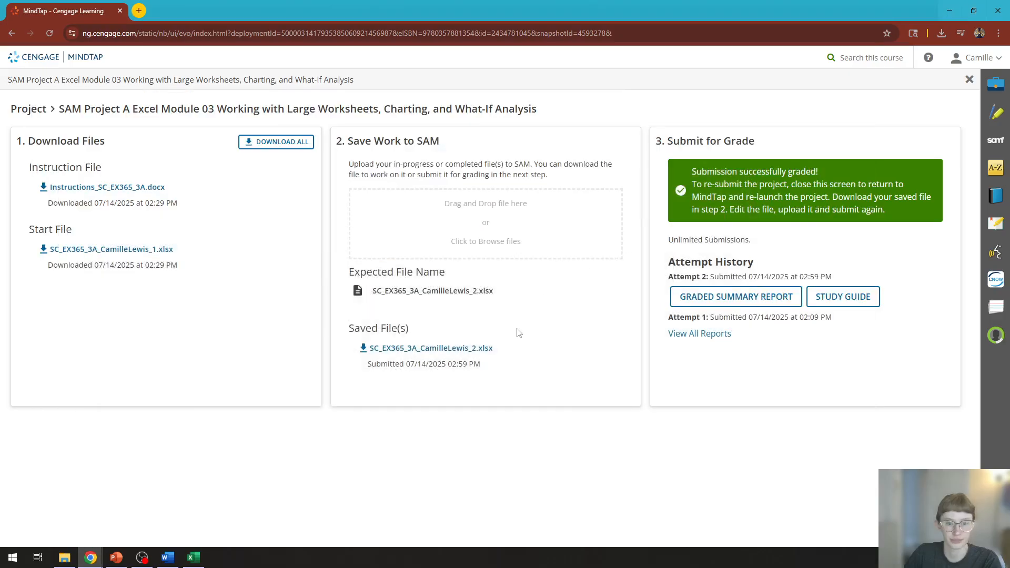